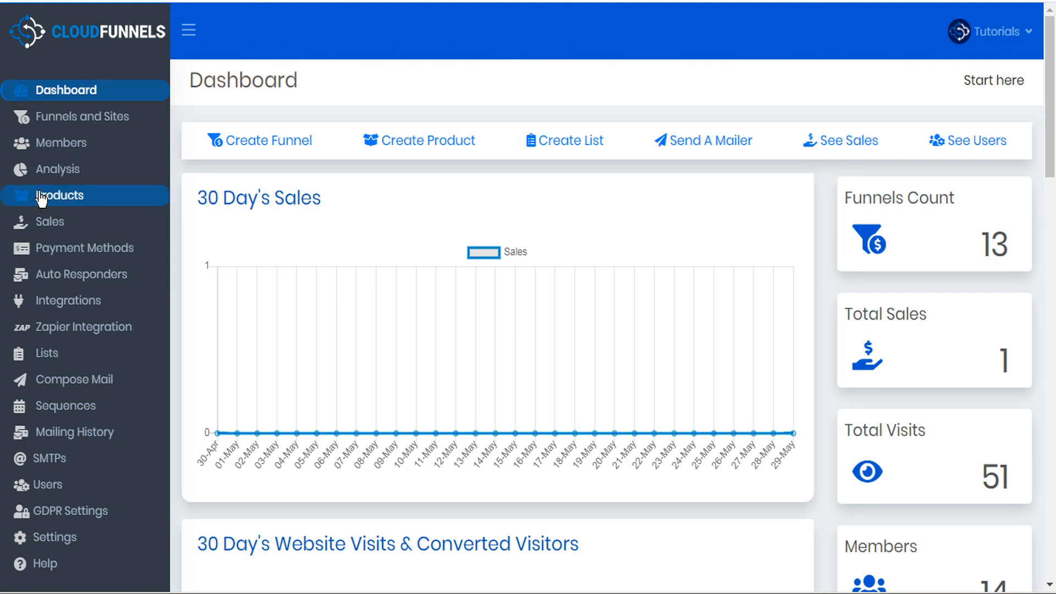
Start a new product with the title Maximizer and the product ID 99990
{"action": "left_click", "coordinate": [57, 199]}
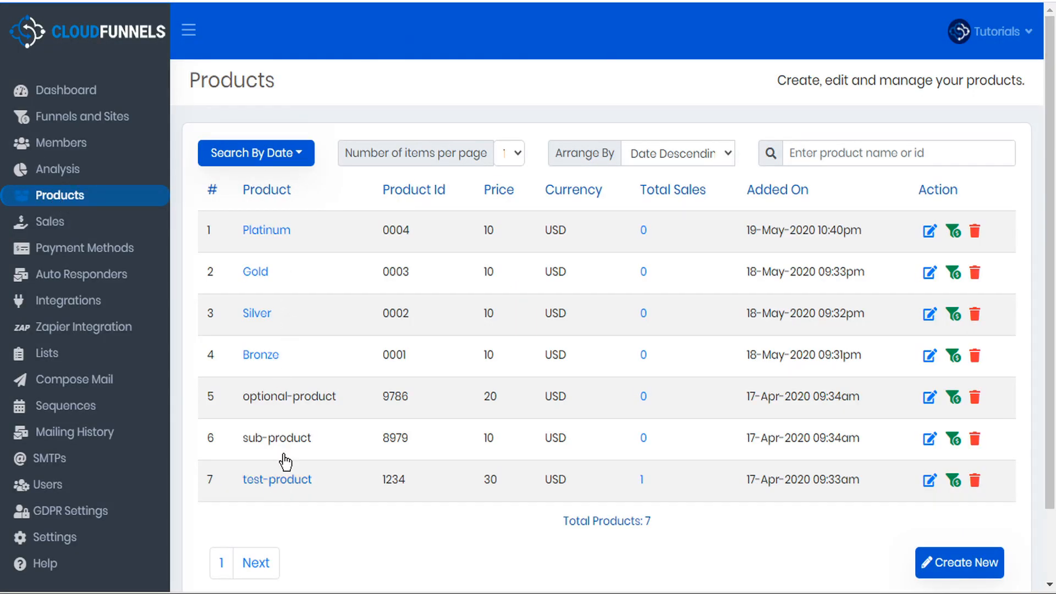
{"action": "left_click", "coordinate": [955, 571]}
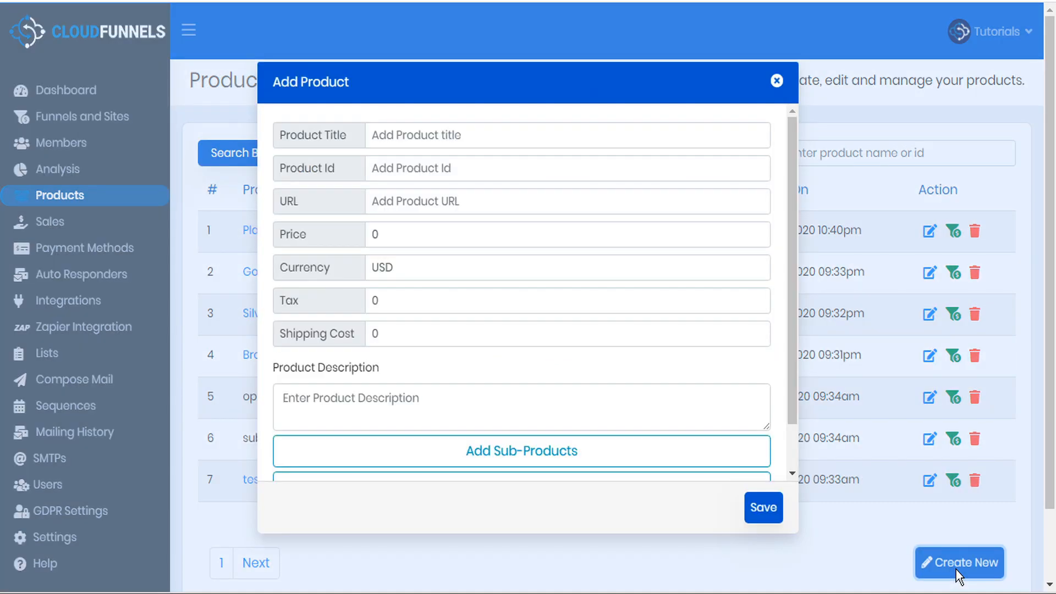
{"action": "left_click", "coordinate": [481, 137]}
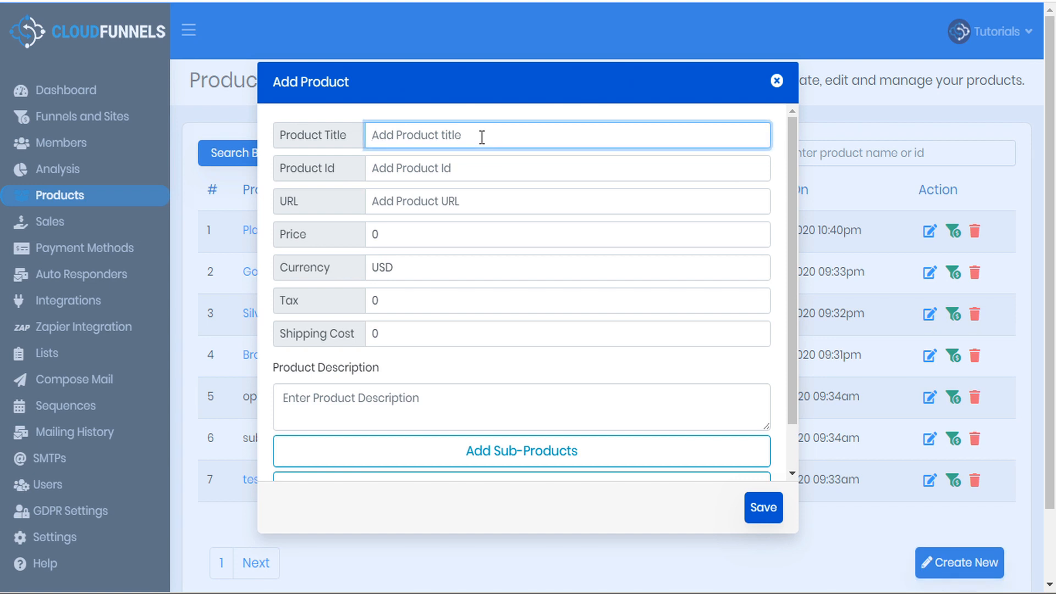
{"action": "type", "text": "Maximizer"}
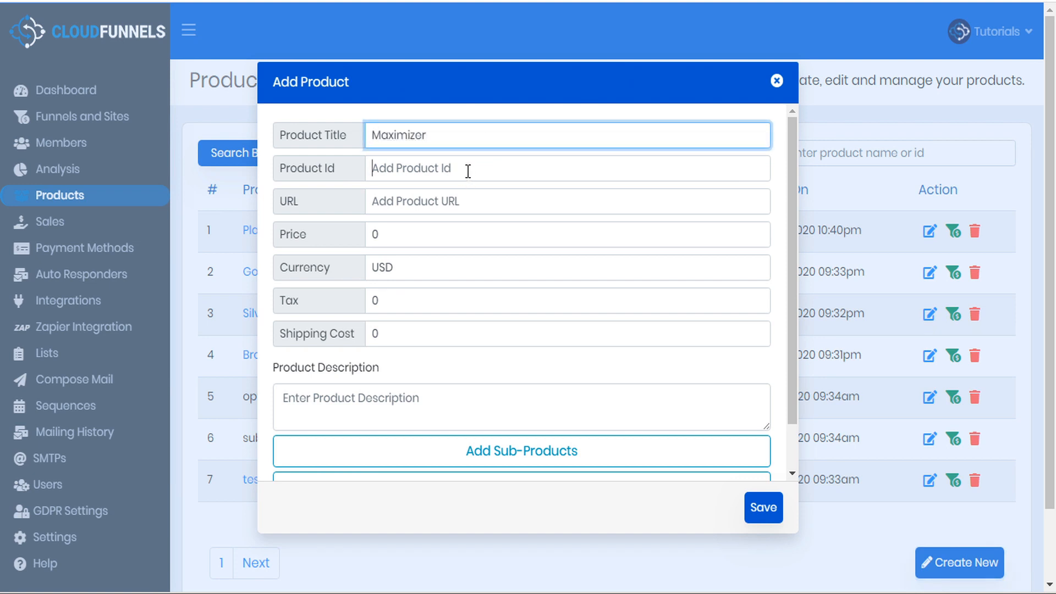
{"action": "left_click", "coordinate": [468, 172]}
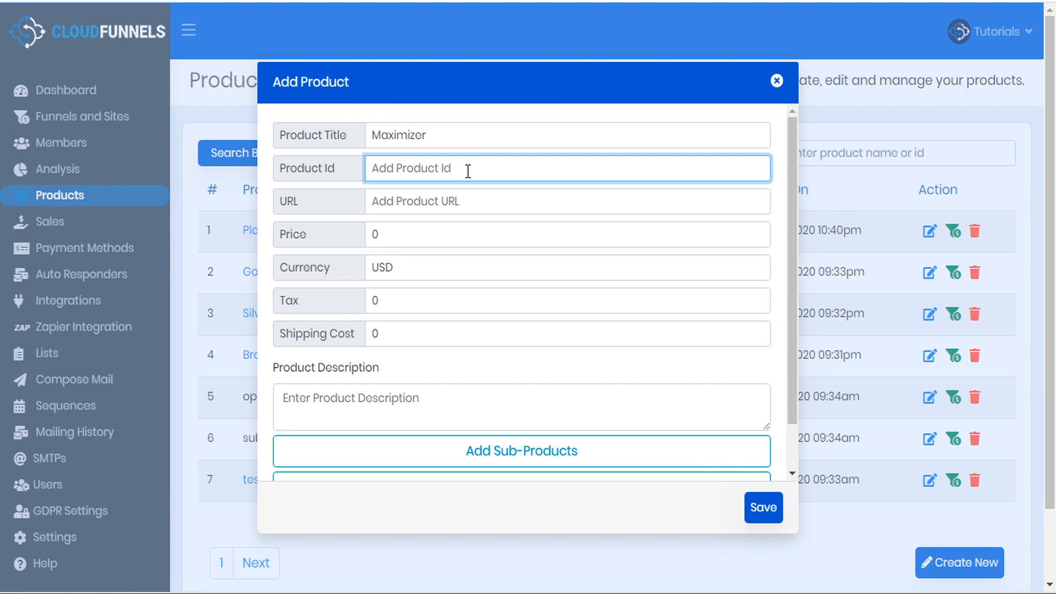
{"action": "type", "text": "99990"}
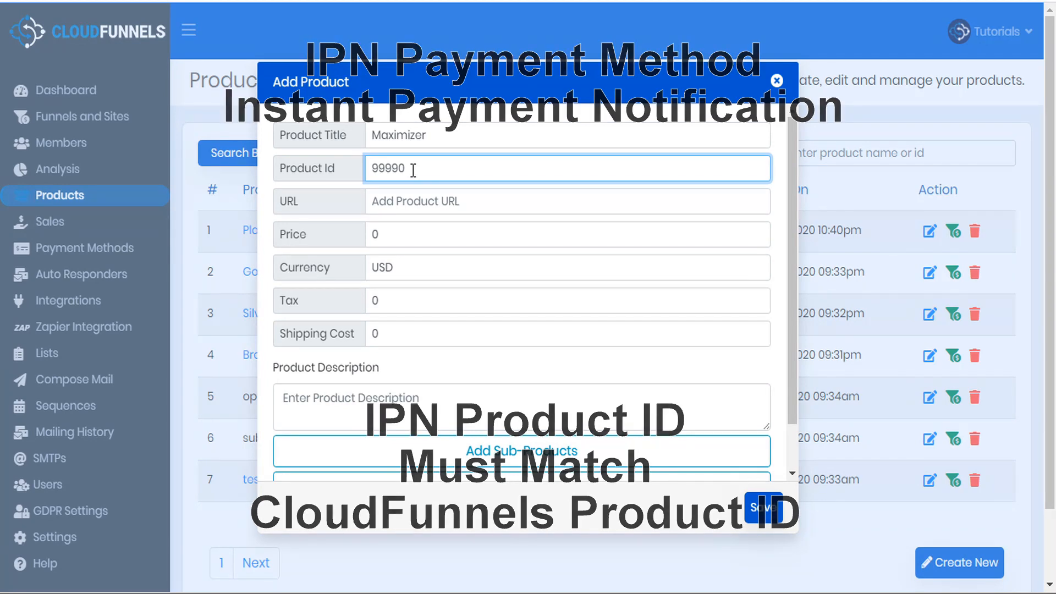
{"action": "left_click", "coordinate": [418, 205]}
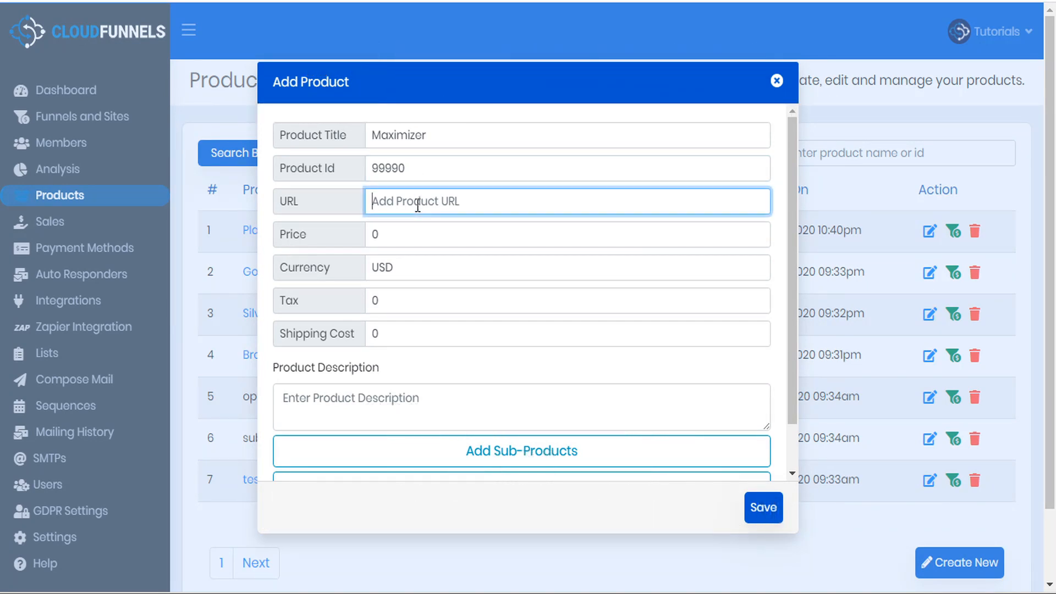
{"action": "type", "text": "https://teknikforce.com"}
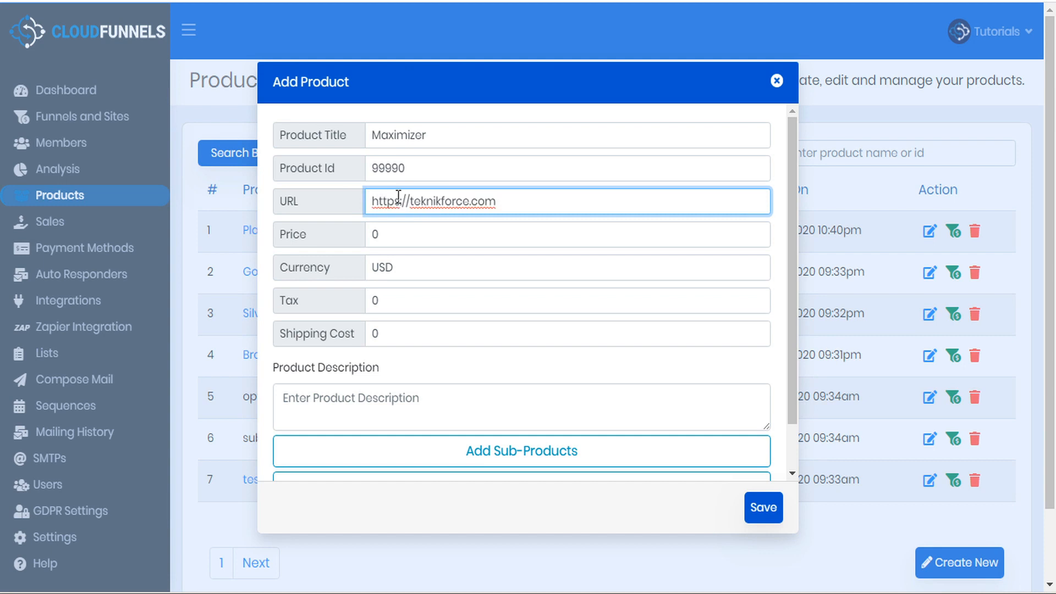
{"action": "left_click", "coordinate": [402, 236]}
{"action": "key", "text": "BackSpace"}
{"action": "type", "text": "50"}
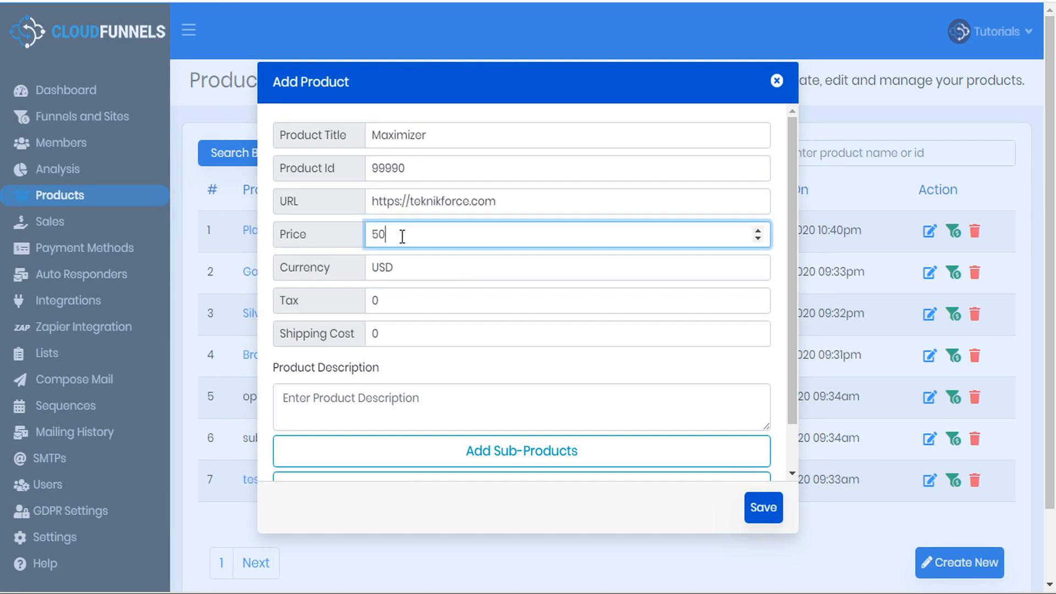
Set the tax to 7 and the shipping cost to .99, and enter the description "Maximize your profits."
{"action": "left_click", "coordinate": [401, 272]}
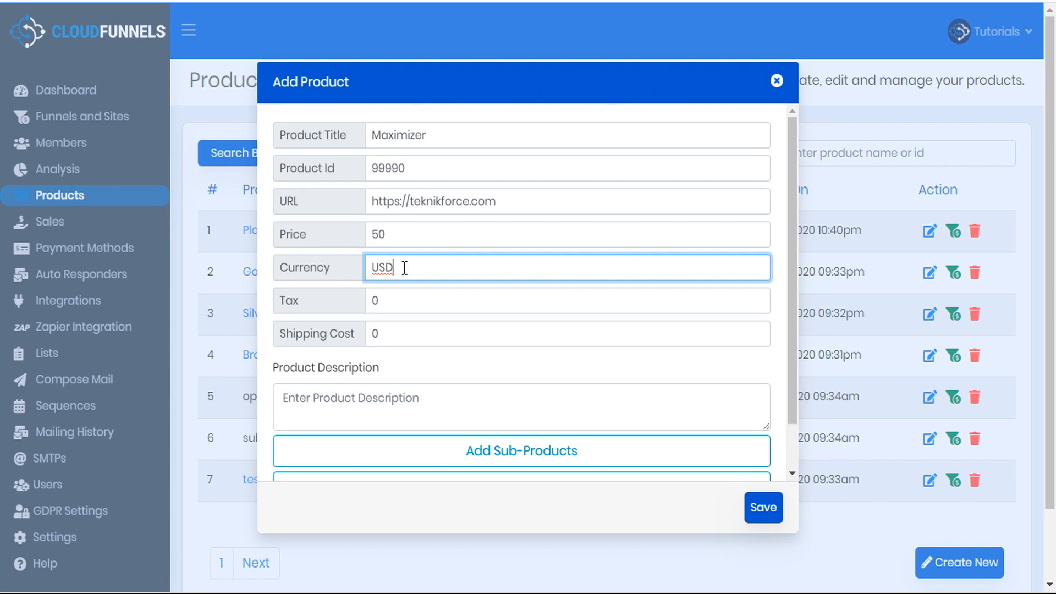
{"action": "left_click", "coordinate": [412, 304]}
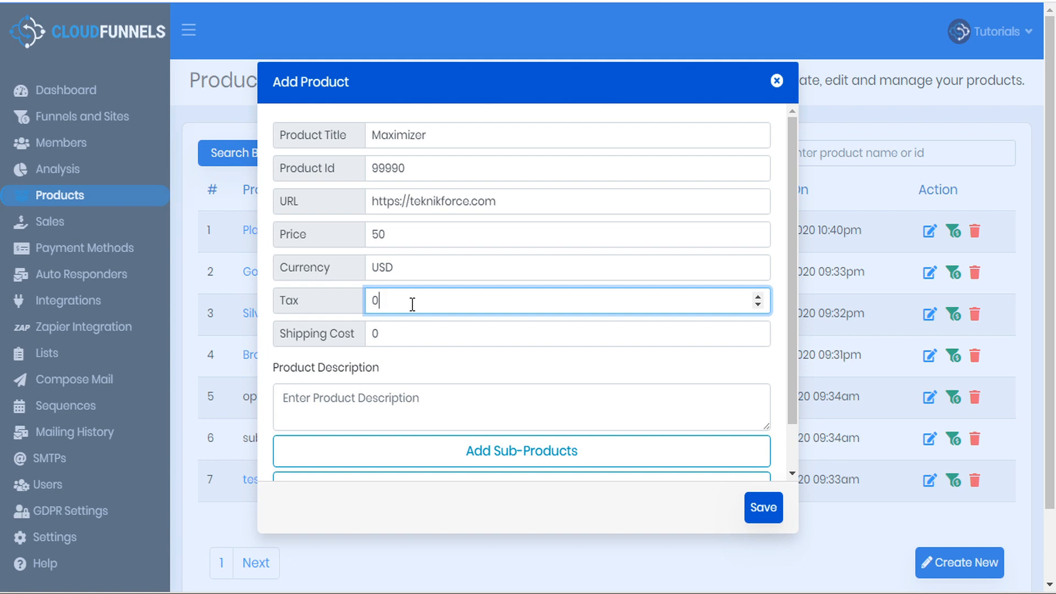
{"action": "key", "text": "BackSpace"}
{"action": "type", "text": "7"}
{"action": "key", "text": "Tab"}
{"action": "key", "text": "BackSpace"}
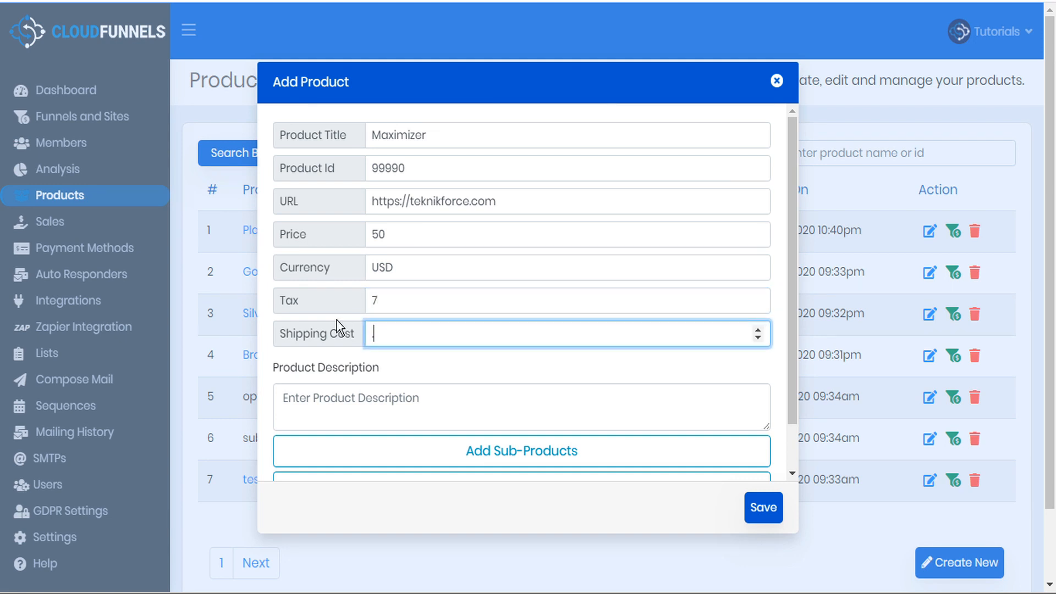
{"action": "type", "text": ".99"}
{"action": "left_click", "coordinate": [349, 405]}
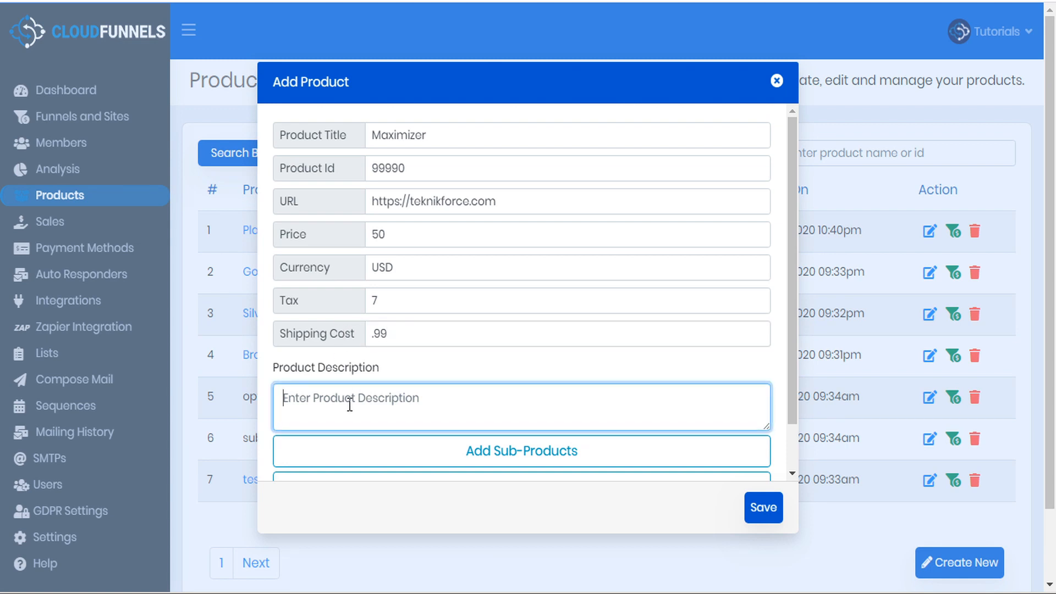
{"action": "type", "text": "Maximize your profits."}
{"action": "scroll", "coordinate": [359, 403], "scroll_direction": "down", "scroll_amount": 1}
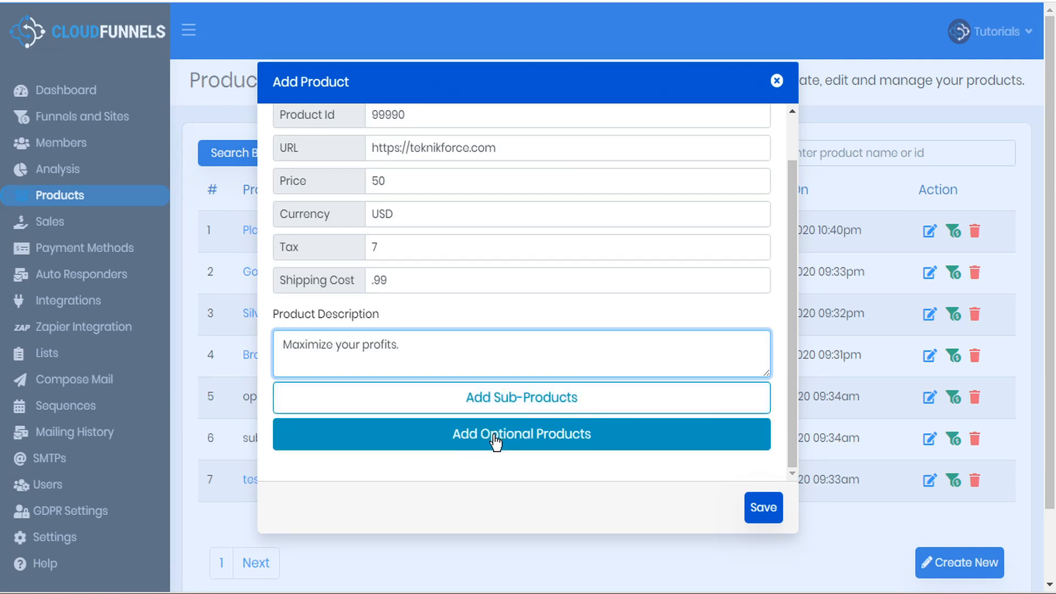
{"action": "left_click", "coordinate": [544, 407]}
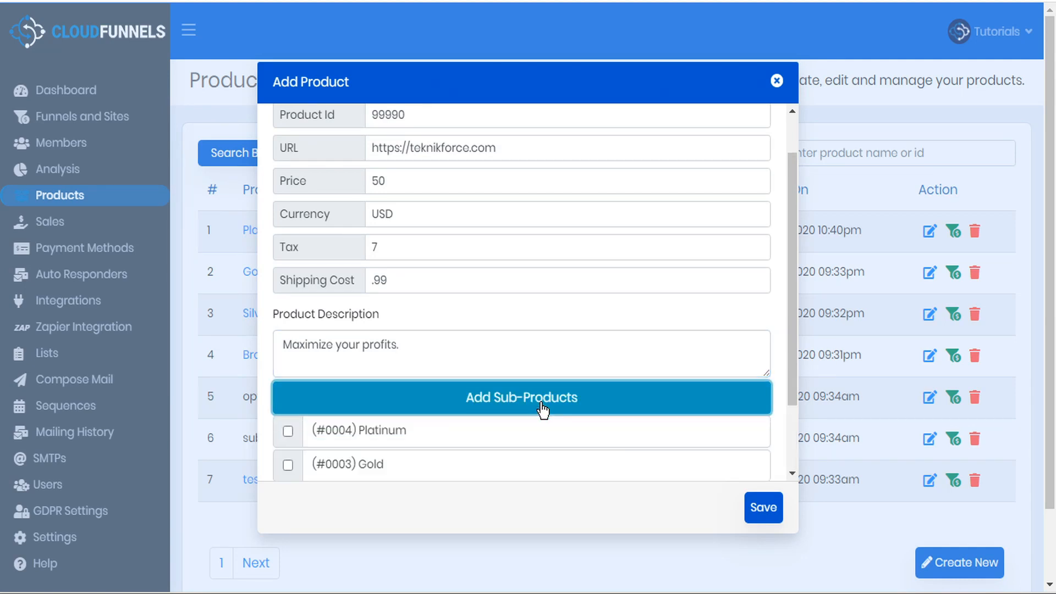
{"action": "scroll", "coordinate": [547, 396], "scroll_direction": "down", "scroll_amount": 2}
{"action": "scroll", "coordinate": [549, 379], "scroll_direction": "down", "scroll_amount": 2}
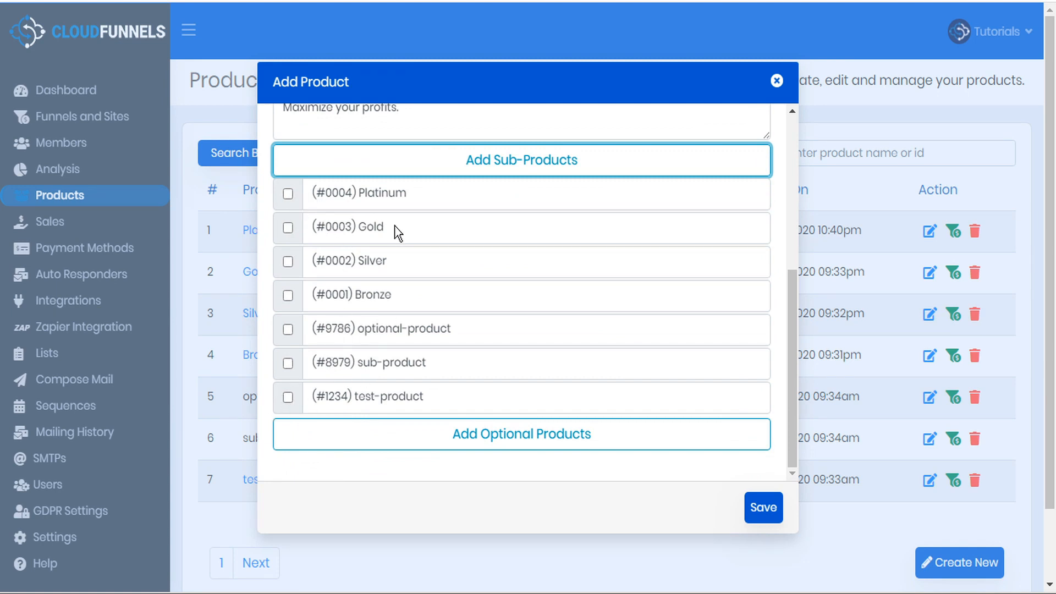
{"action": "left_click", "coordinate": [326, 213]}
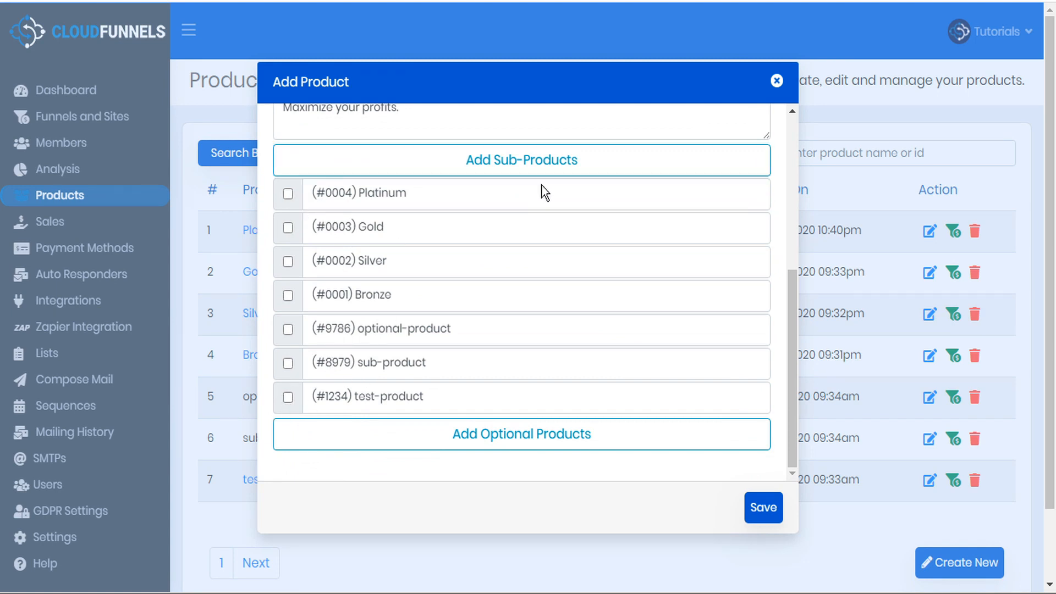
{"action": "left_click", "coordinate": [287, 295]}
{"action": "scroll", "coordinate": [409, 306], "scroll_direction": "up", "scroll_amount": 1}
{"action": "scroll", "coordinate": [408, 305], "scroll_direction": "up", "scroll_amount": 5}
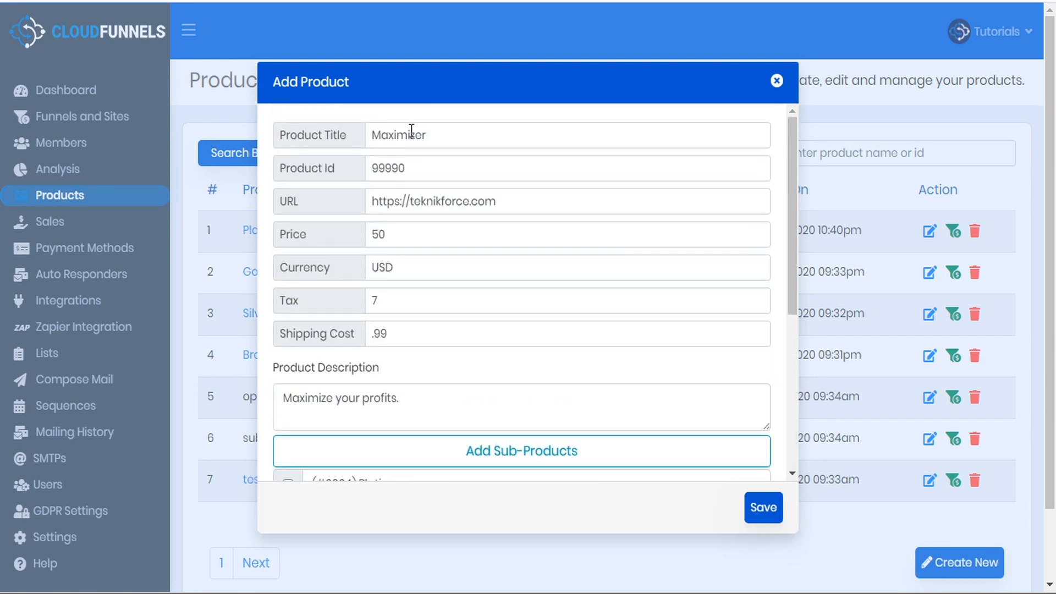
{"action": "scroll", "coordinate": [407, 229], "scroll_direction": "down", "scroll_amount": 3}
{"action": "scroll", "coordinate": [411, 227], "scroll_direction": "down", "scroll_amount": 3}
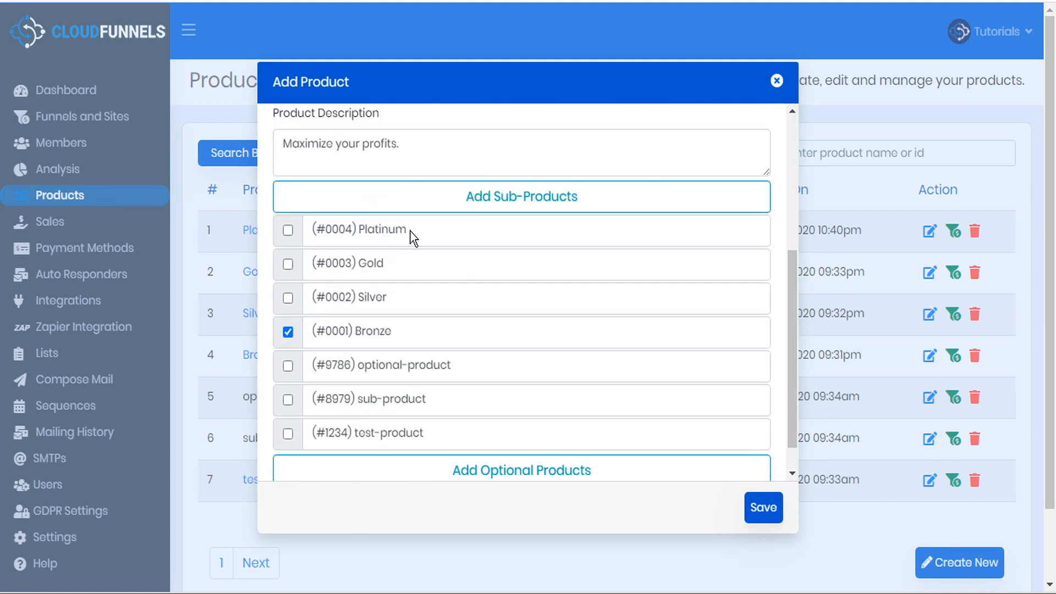
{"action": "left_click", "coordinate": [288, 332]}
{"action": "scroll", "coordinate": [493, 308], "scroll_direction": "up", "scroll_amount": 5}
{"action": "scroll", "coordinate": [497, 314], "scroll_direction": "up", "scroll_amount": 2}
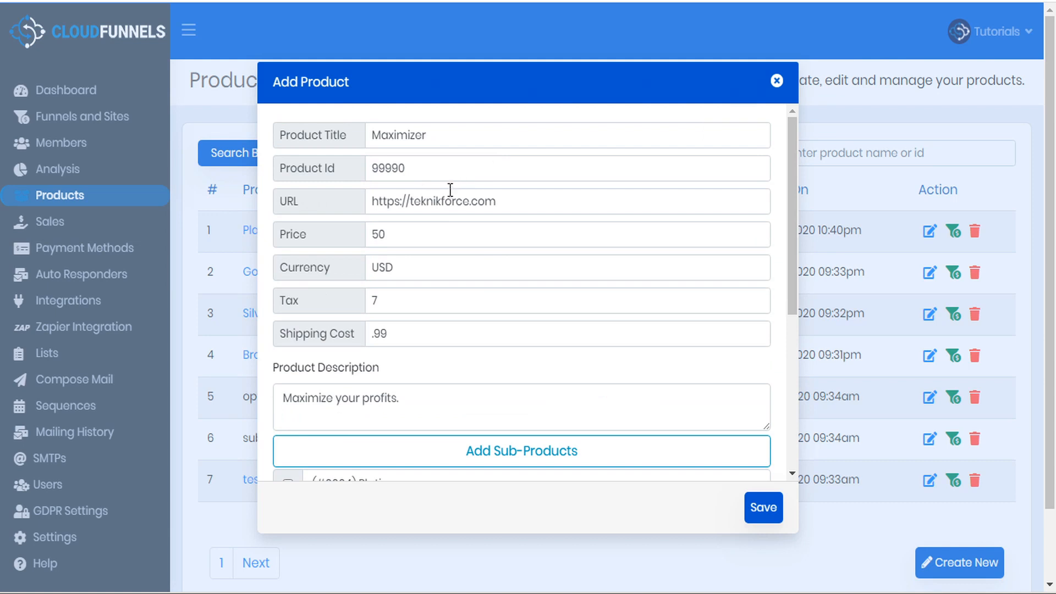
{"action": "scroll", "coordinate": [584, 280], "scroll_direction": "down", "scroll_amount": 5}
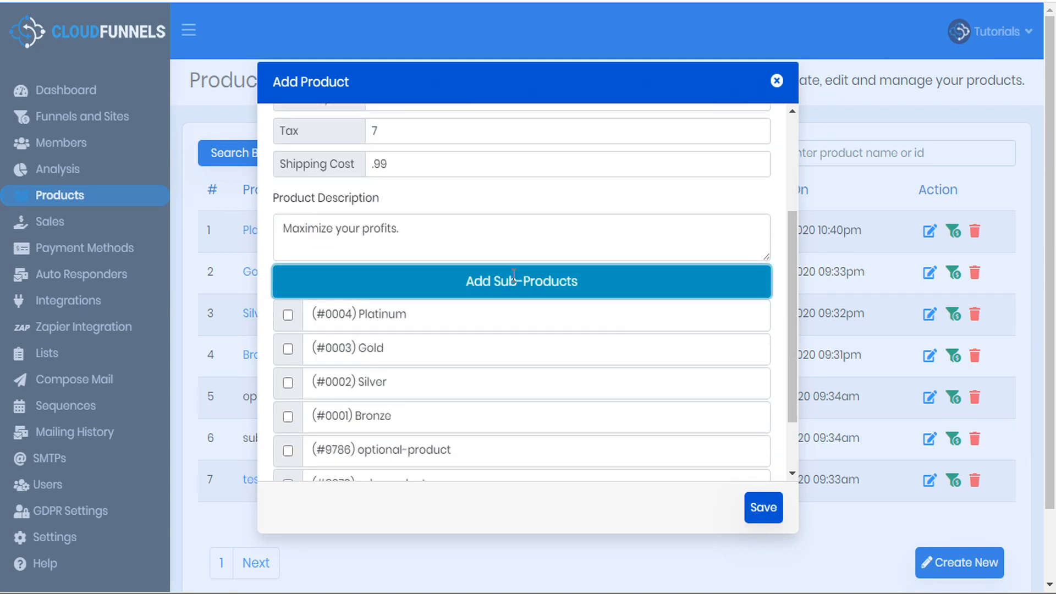
{"action": "left_click", "coordinate": [513, 280]}
Add Bronze, Silver and Gold as optional products of Maximizer and save the new product
{"action": "left_click", "coordinate": [511, 437]}
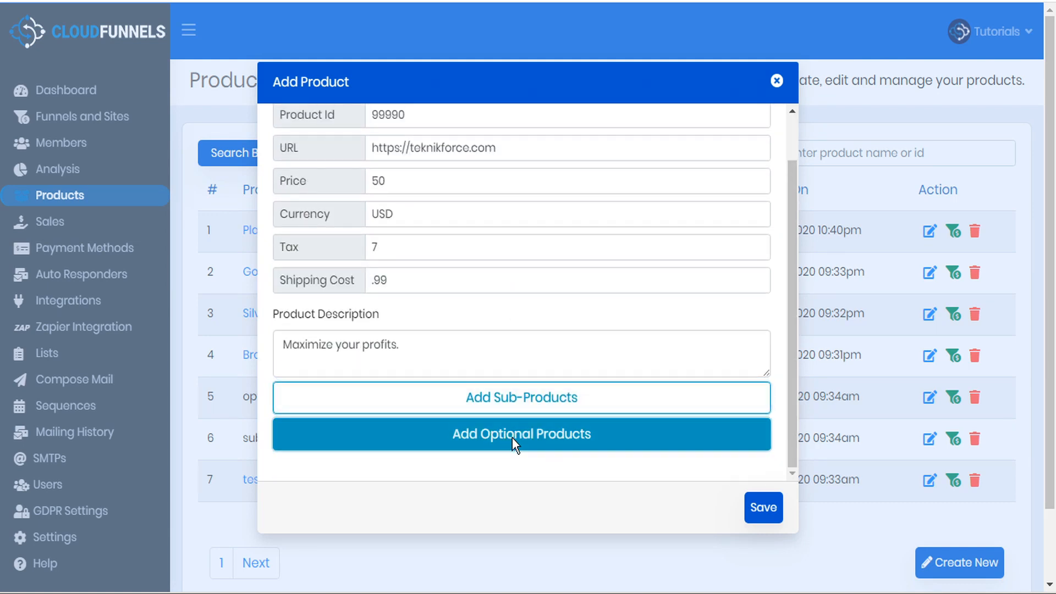
{"action": "scroll", "coordinate": [497, 371], "scroll_direction": "down", "scroll_amount": 2}
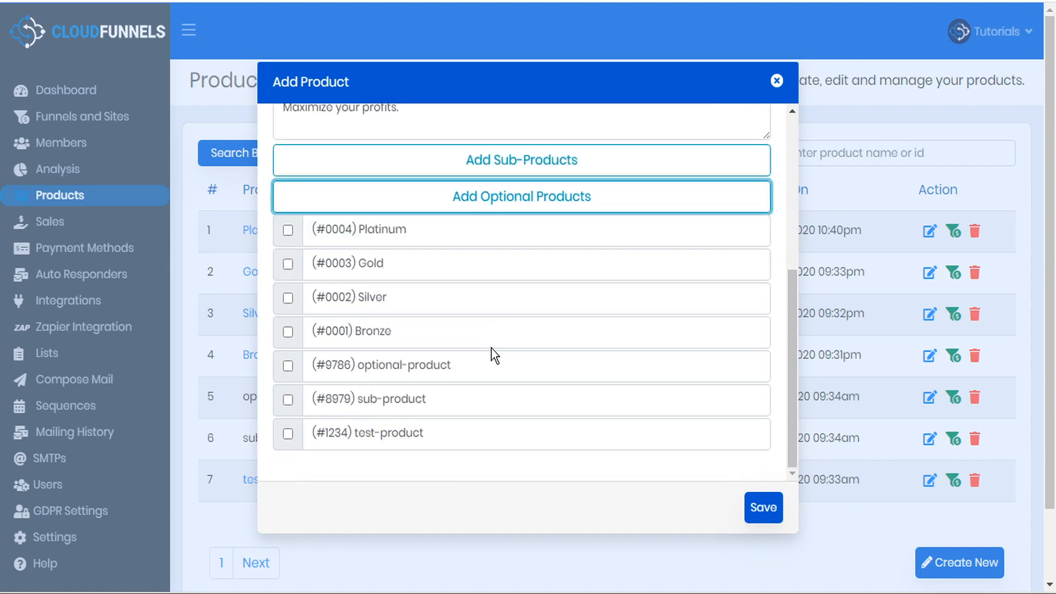
{"action": "left_click", "coordinate": [286, 328]}
{"action": "left_click", "coordinate": [288, 299]}
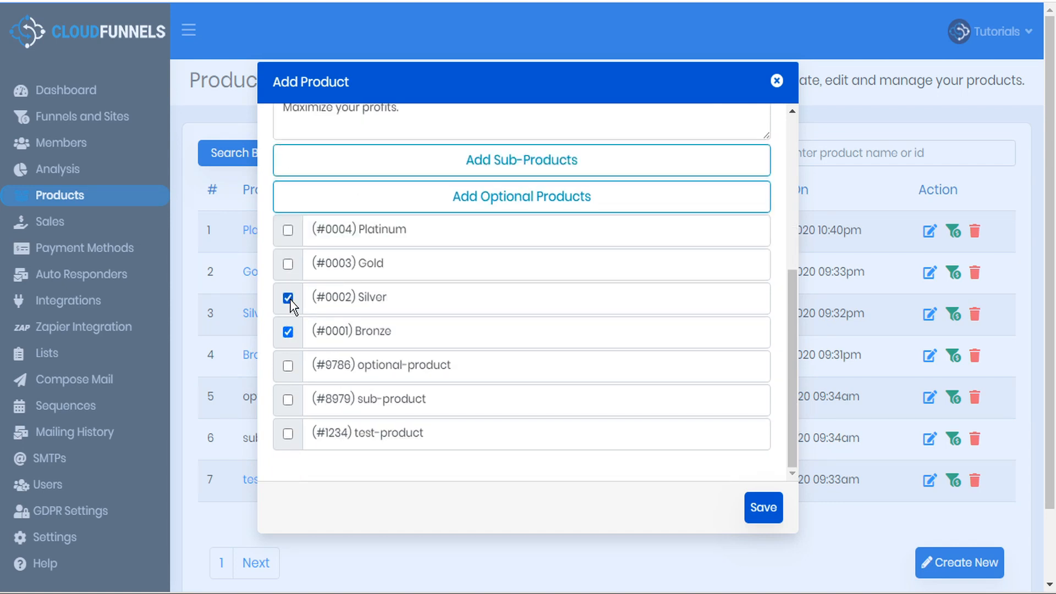
{"action": "left_click", "coordinate": [288, 265]}
{"action": "left_click", "coordinate": [763, 511]}
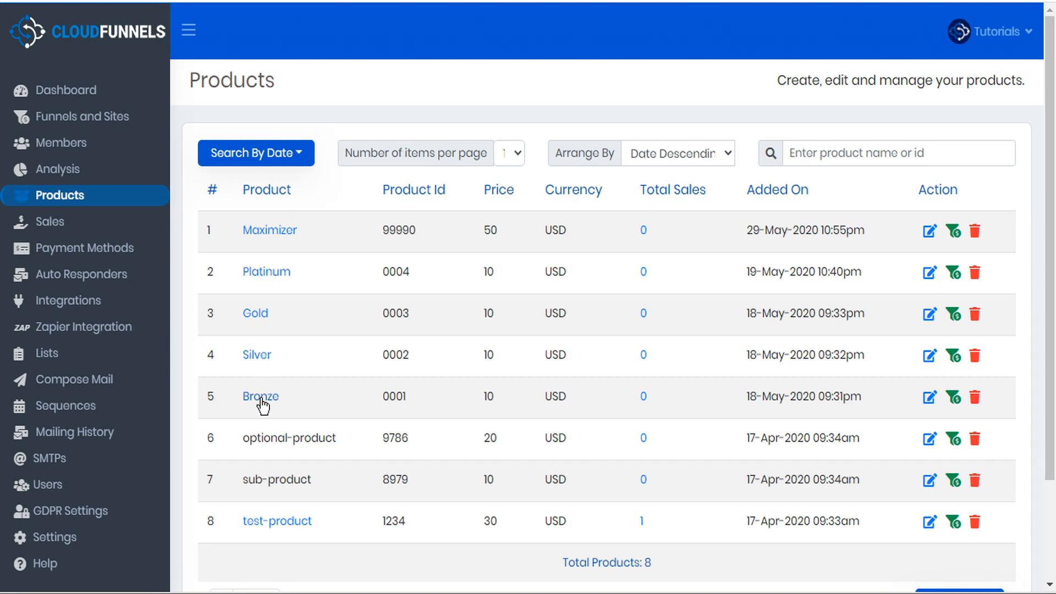
Edit the Bronze product to include Platinum and Maximizer among its optional products, and save it
{"action": "left_click", "coordinate": [929, 398]}
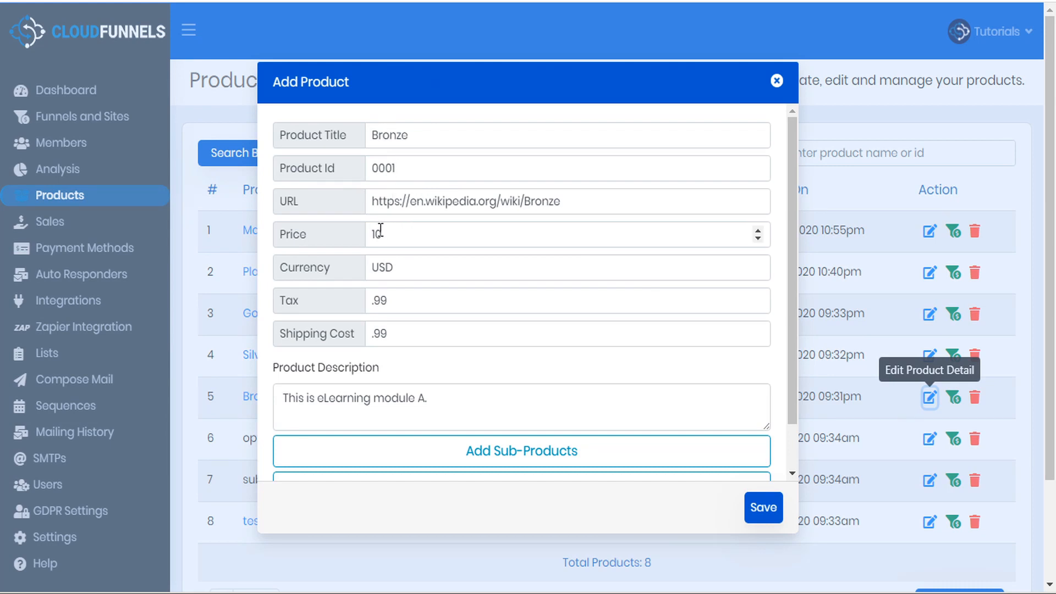
{"action": "scroll", "coordinate": [381, 236], "scroll_direction": "down", "scroll_amount": 1}
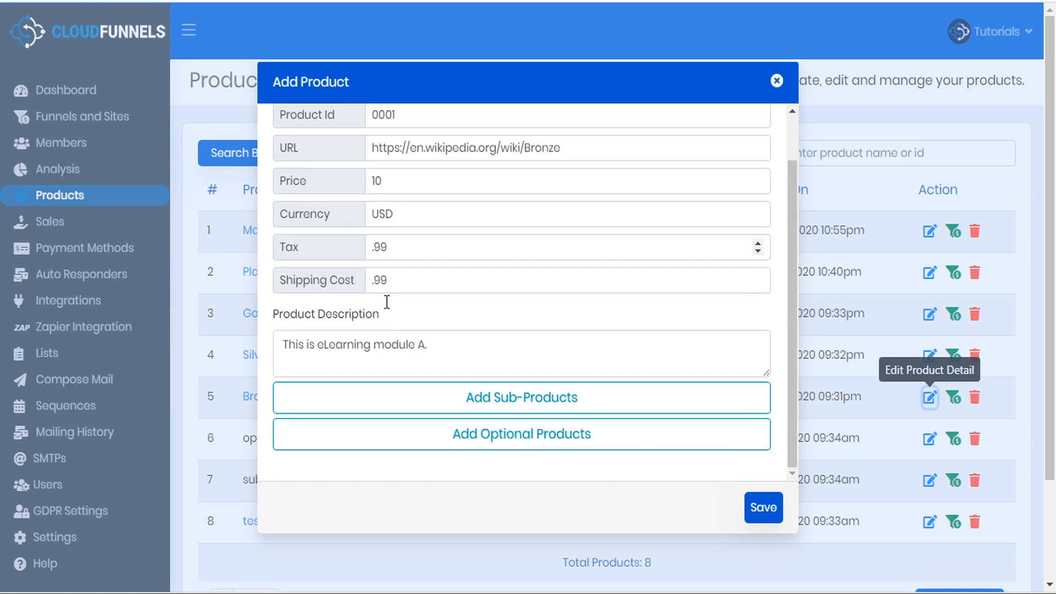
{"action": "left_click", "coordinate": [501, 398]}
{"action": "scroll", "coordinate": [448, 434], "scroll_direction": "down", "scroll_amount": 5}
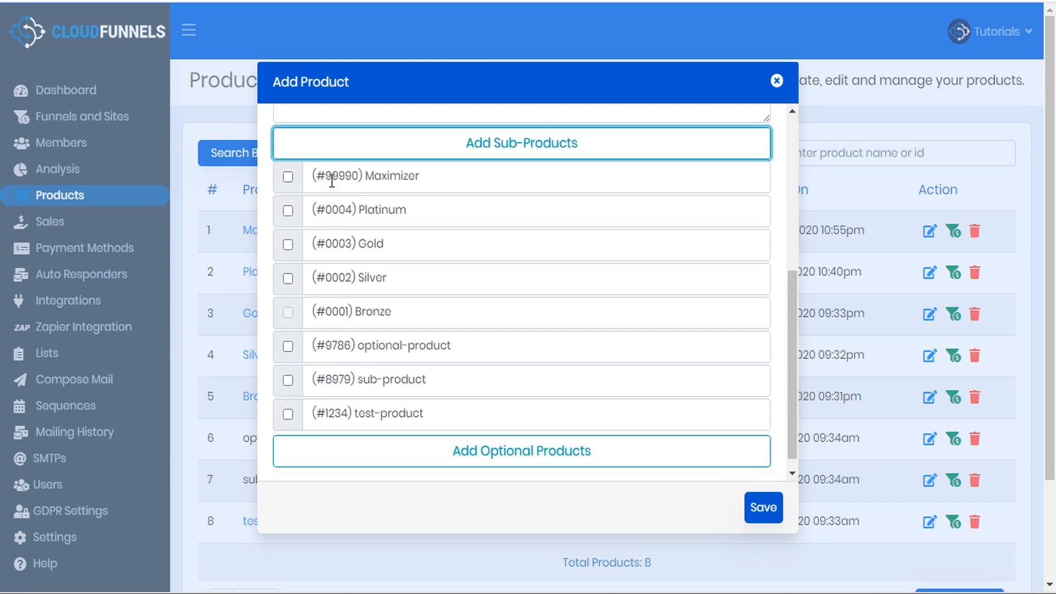
{"action": "left_click", "coordinate": [522, 152]}
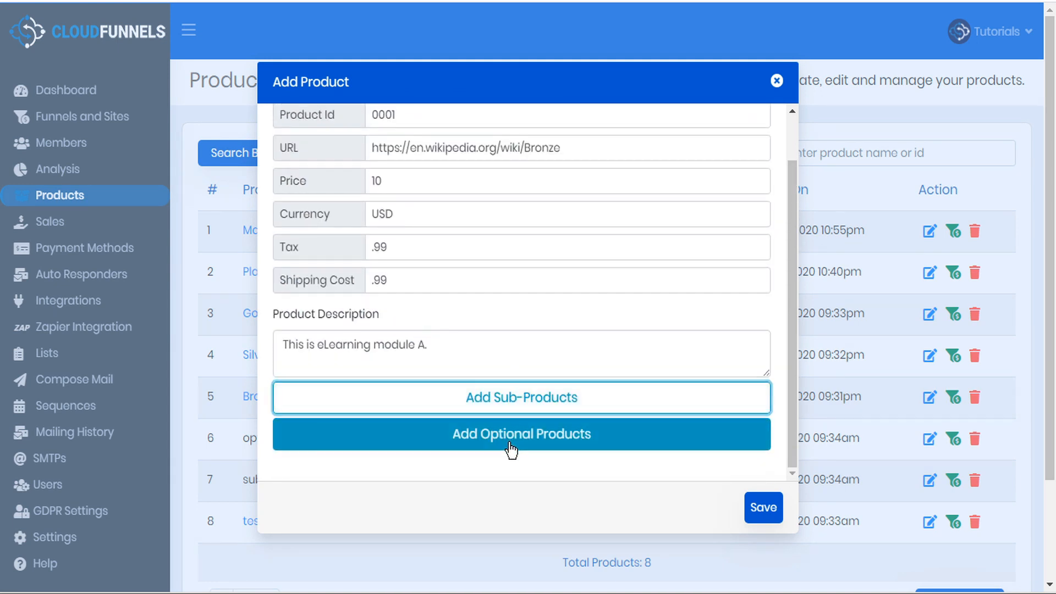
{"action": "left_click", "coordinate": [511, 435]}
{"action": "scroll", "coordinate": [487, 412], "scroll_direction": "down", "scroll_amount": 5}
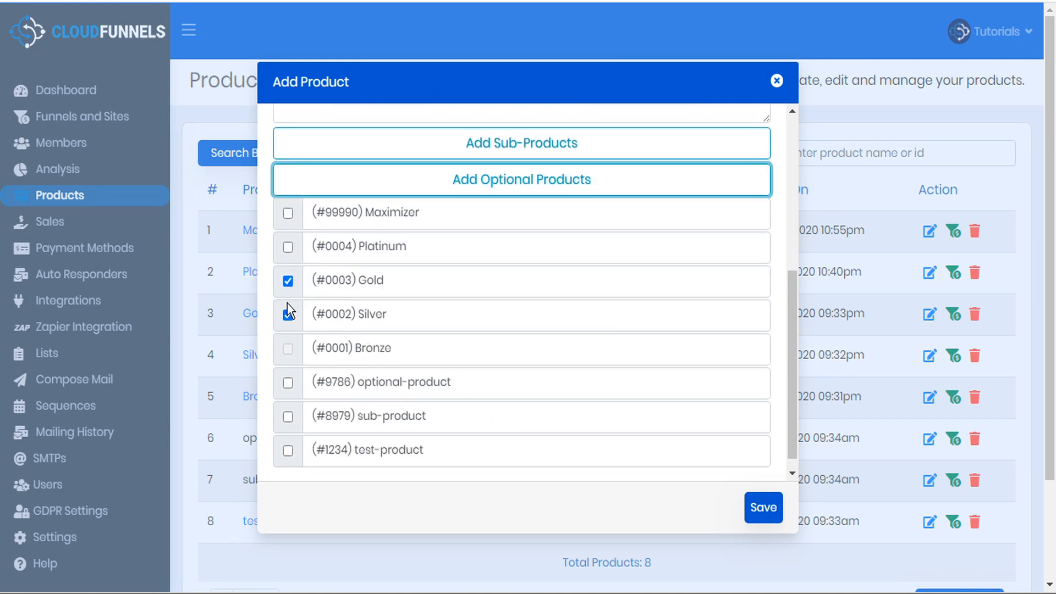
{"action": "left_click", "coordinate": [288, 247]}
{"action": "left_click", "coordinate": [288, 214]}
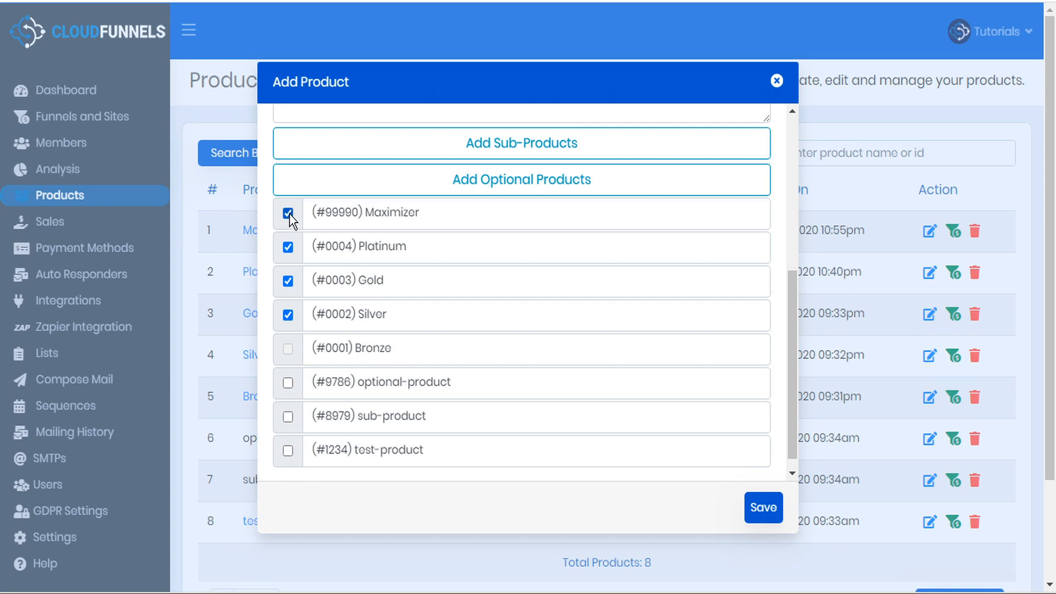
{"action": "left_click", "coordinate": [766, 509]}
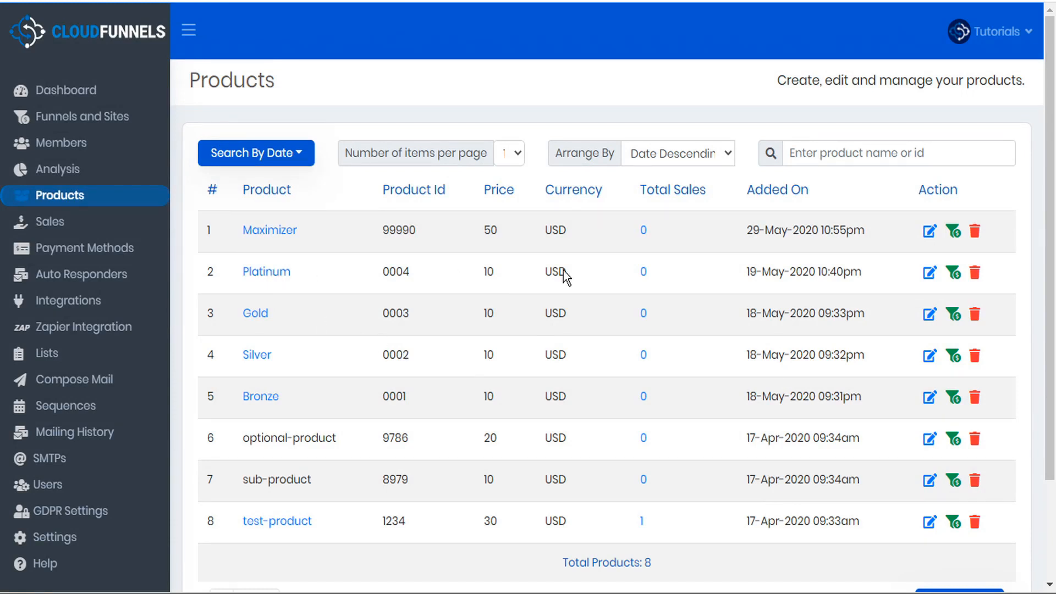
Open the Platinum product for editing and examine its details and which sub-products are selected
{"action": "left_click", "coordinate": [931, 274]}
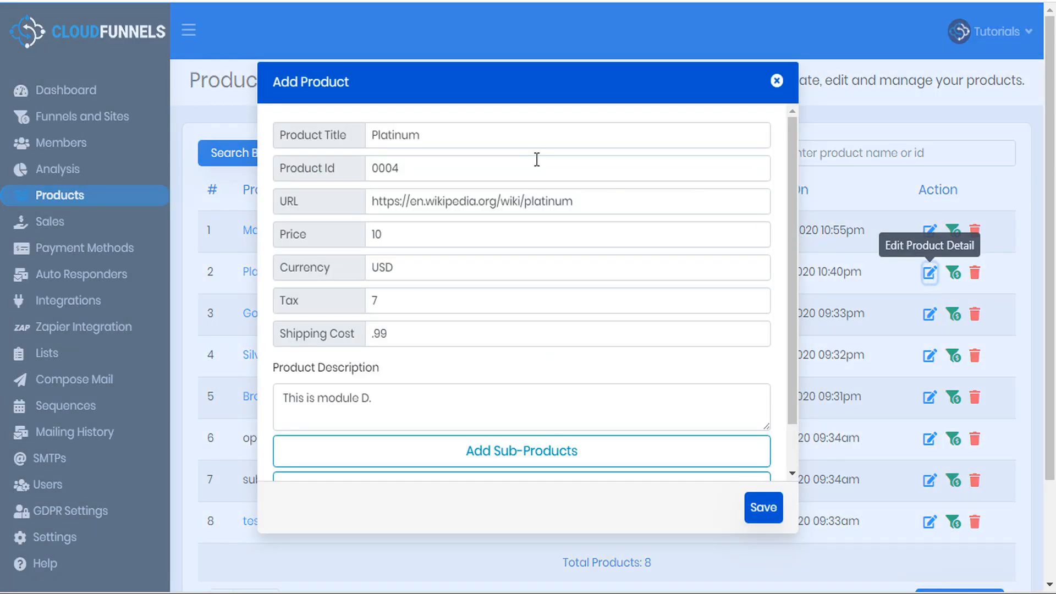
{"action": "scroll", "coordinate": [518, 327], "scroll_direction": "down", "scroll_amount": 1}
{"action": "left_click", "coordinate": [503, 406]}
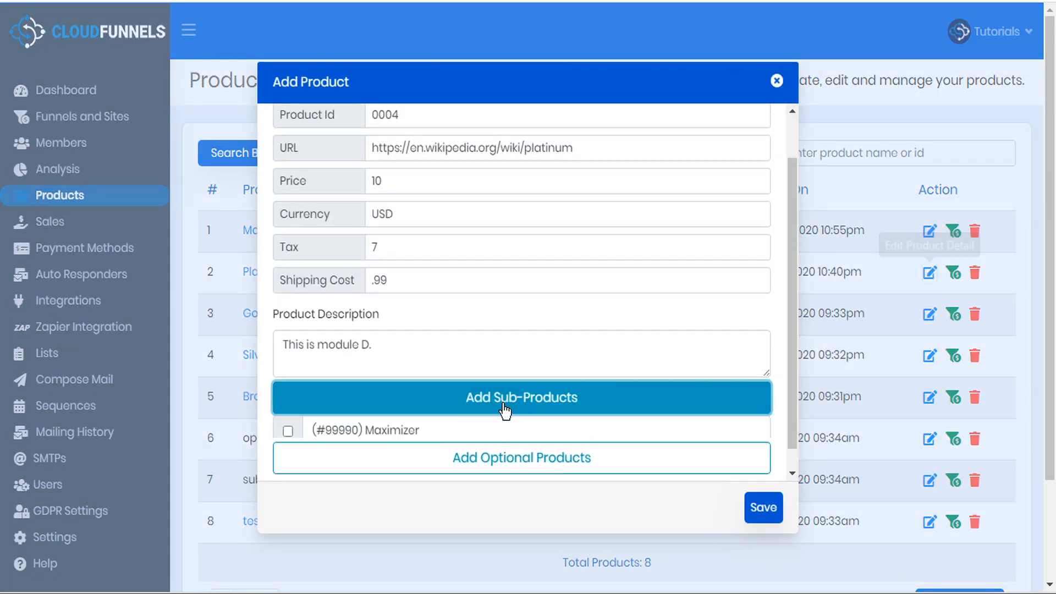
{"action": "scroll", "coordinate": [467, 422], "scroll_direction": "down", "scroll_amount": 3}
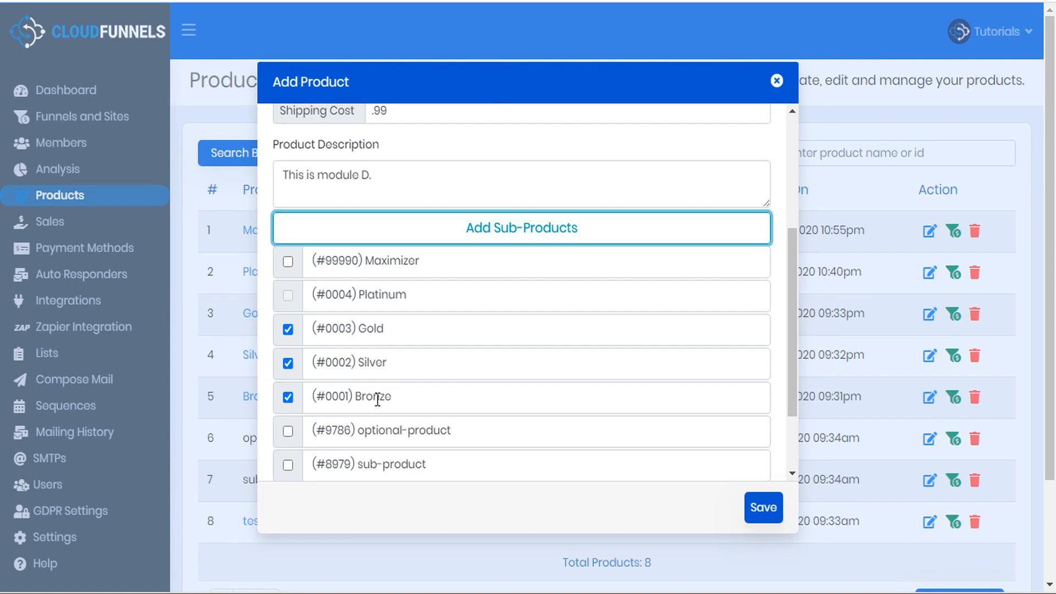
{"action": "scroll", "coordinate": [396, 380], "scroll_direction": "up", "scroll_amount": 2}
{"action": "scroll", "coordinate": [413, 165], "scroll_direction": "up", "scroll_amount": 2}
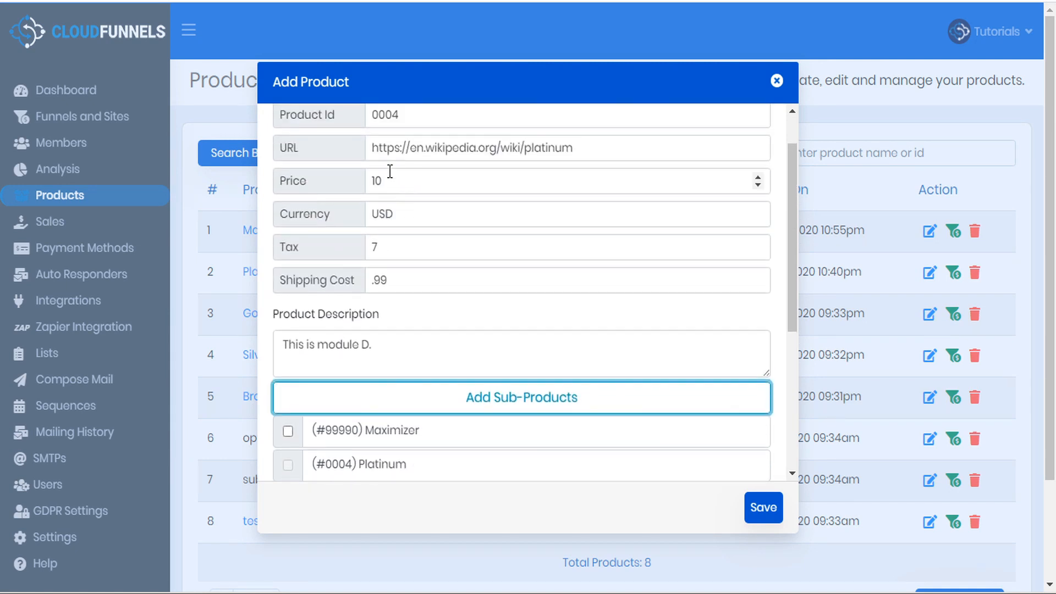
{"action": "scroll", "coordinate": [385, 187], "scroll_direction": "down", "scroll_amount": 2}
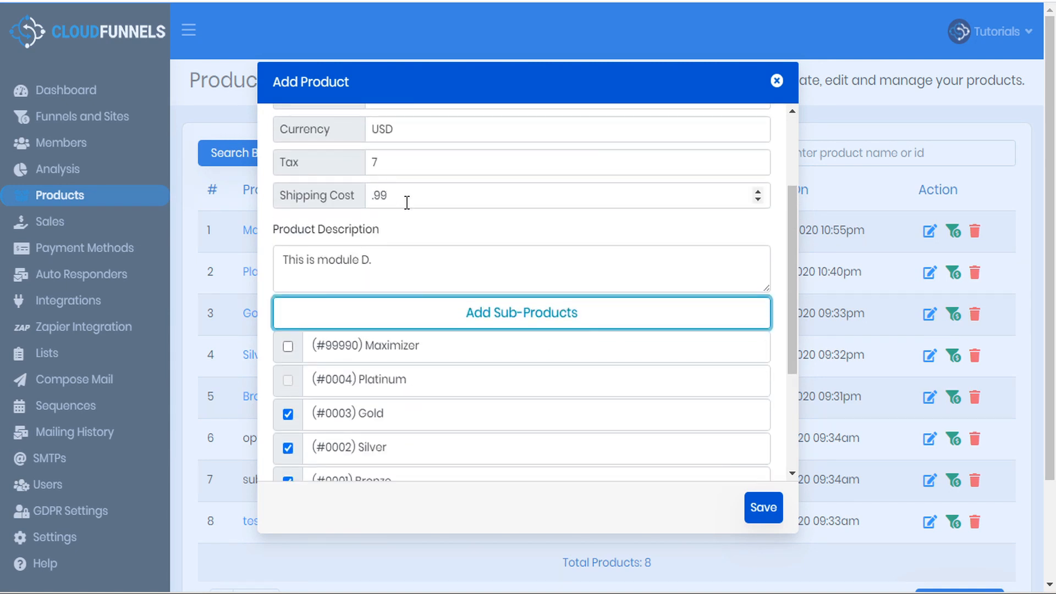
{"action": "scroll", "coordinate": [476, 286], "scroll_direction": "down", "scroll_amount": 2}
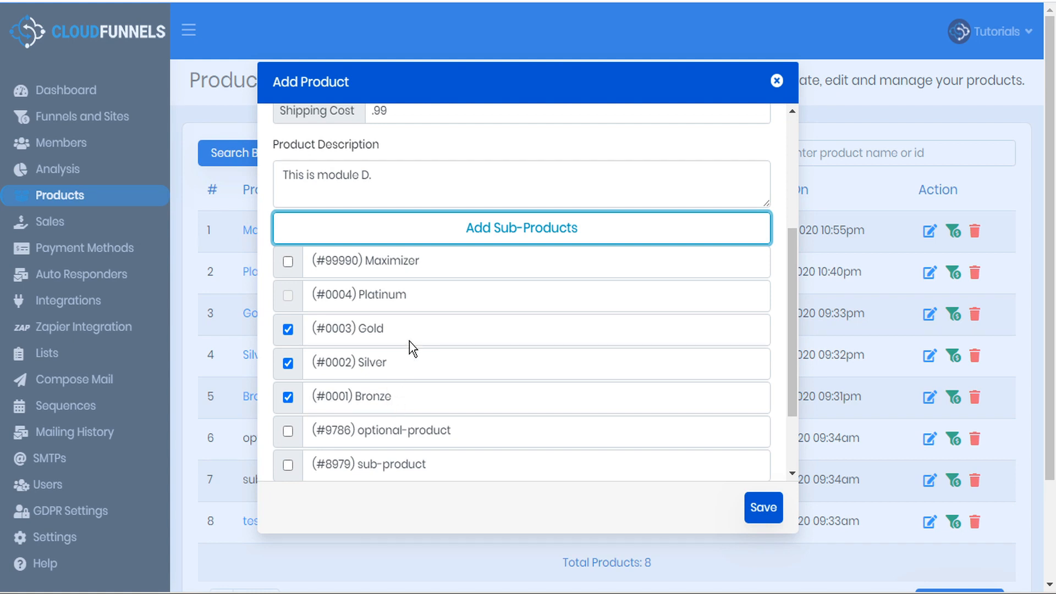
{"action": "left_click", "coordinate": [522, 238]}
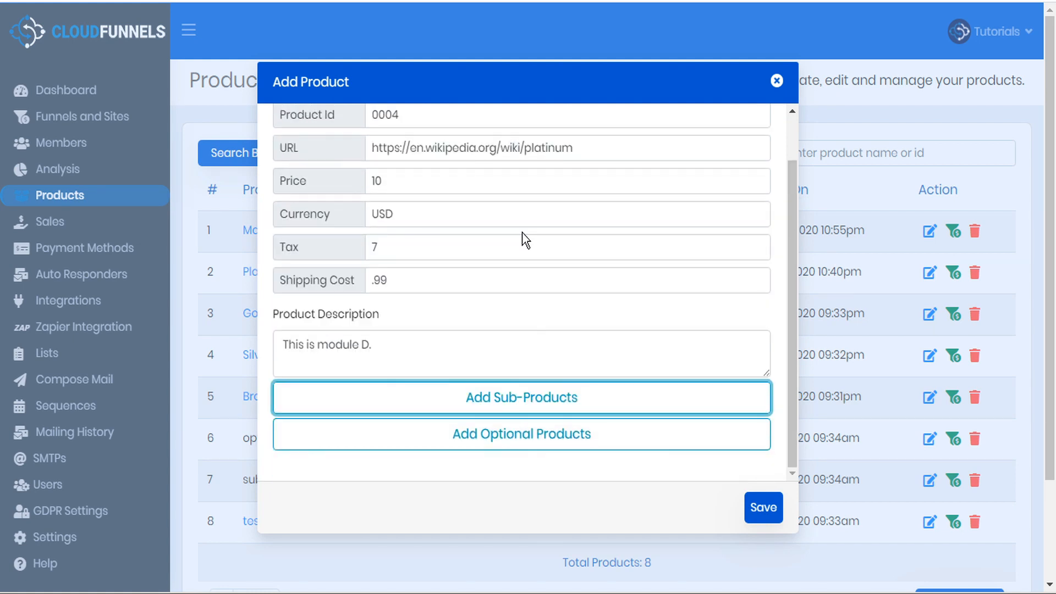
Replace optional-product with Maximizer as Platinum's optional product, save the product and close its form
{"action": "left_click", "coordinate": [513, 430]}
{"action": "scroll", "coordinate": [450, 395], "scroll_direction": "down", "scroll_amount": 2}
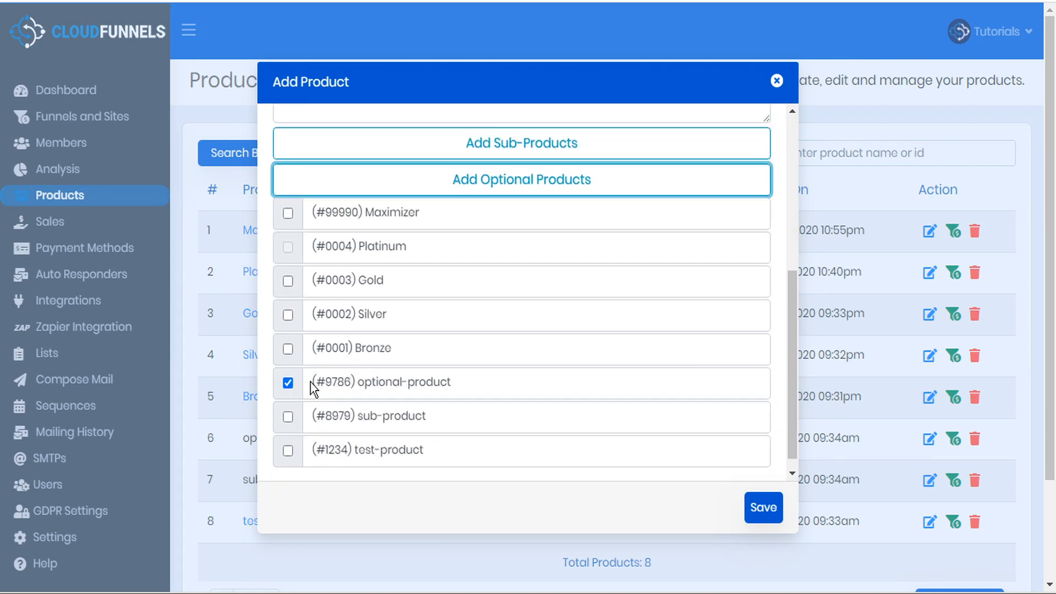
{"action": "left_click", "coordinate": [287, 383]}
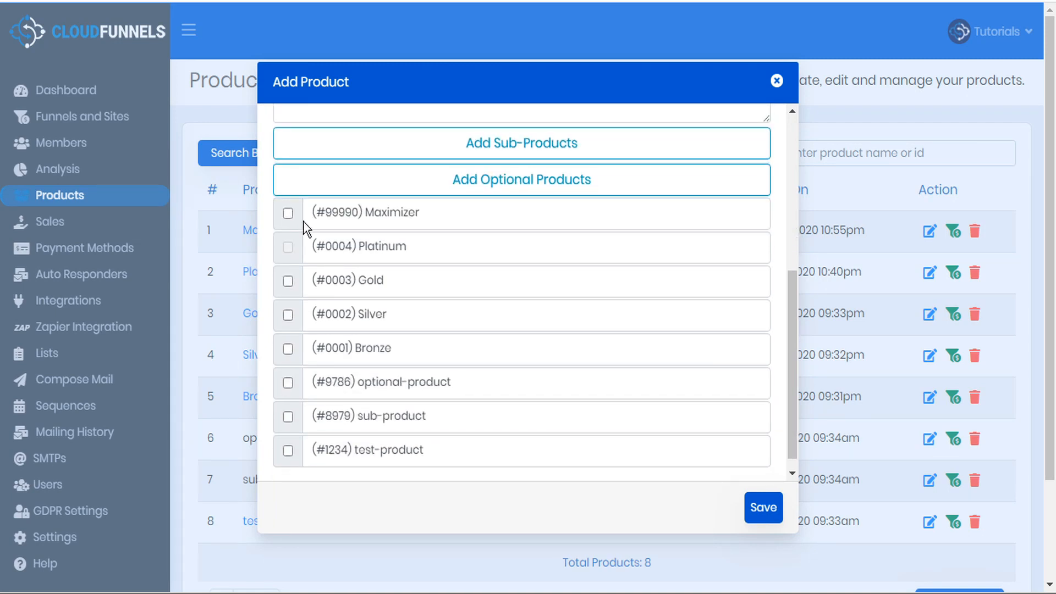
{"action": "left_click", "coordinate": [287, 214]}
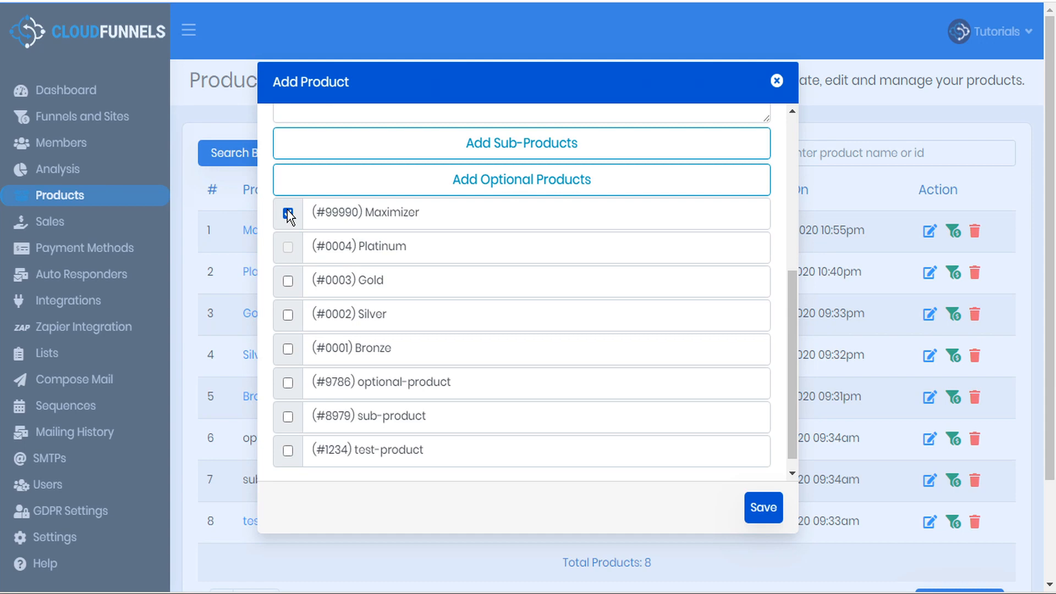
{"action": "left_click", "coordinate": [759, 508]}
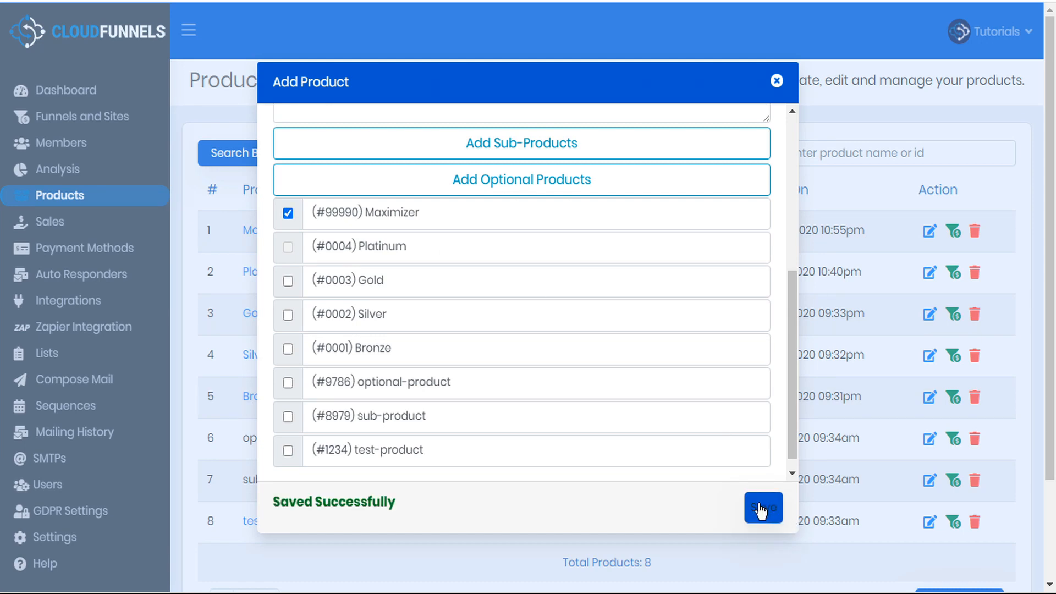
{"action": "left_click", "coordinate": [777, 81]}
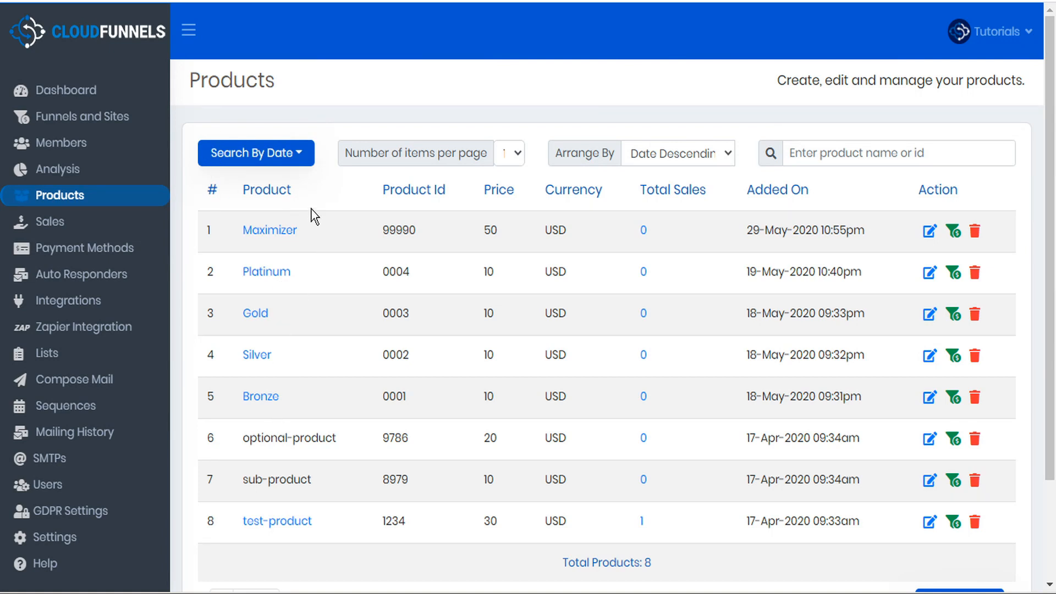
Start a new funnel named "Awesome Sales" with the funnel type Sales
{"action": "left_click", "coordinate": [61, 118]}
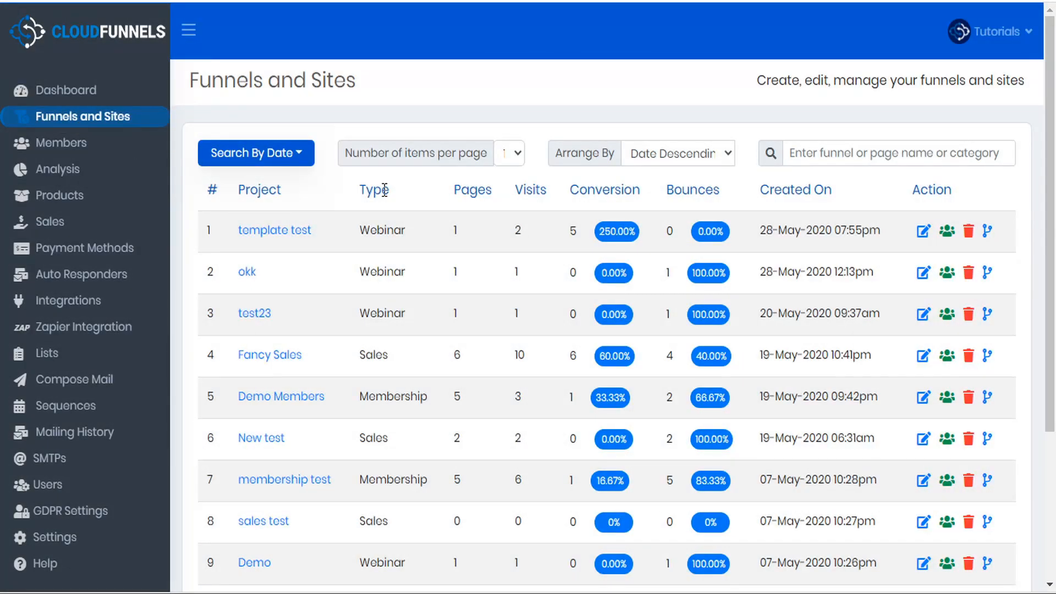
{"action": "scroll", "coordinate": [317, 195], "scroll_direction": "down", "scroll_amount": 4}
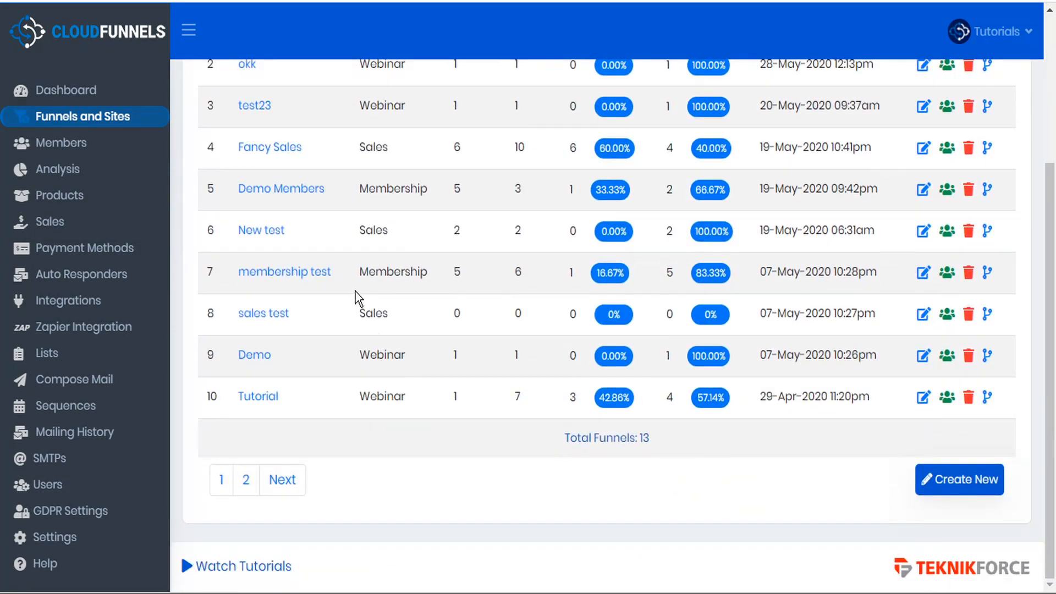
{"action": "left_click", "coordinate": [973, 486]}
{"action": "left_click", "coordinate": [974, 480]}
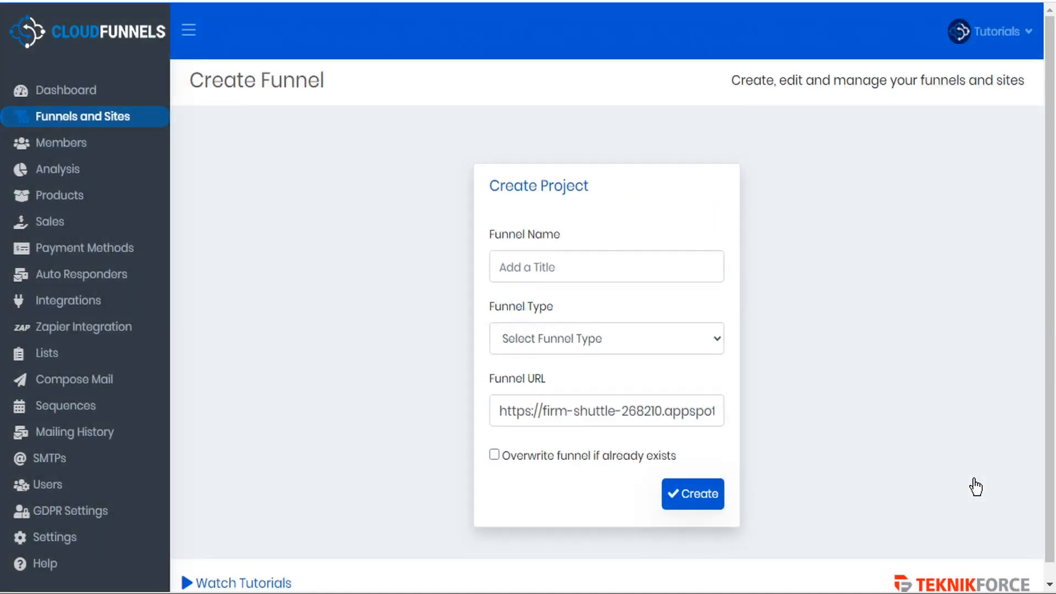
{"action": "left_click", "coordinate": [545, 265]}
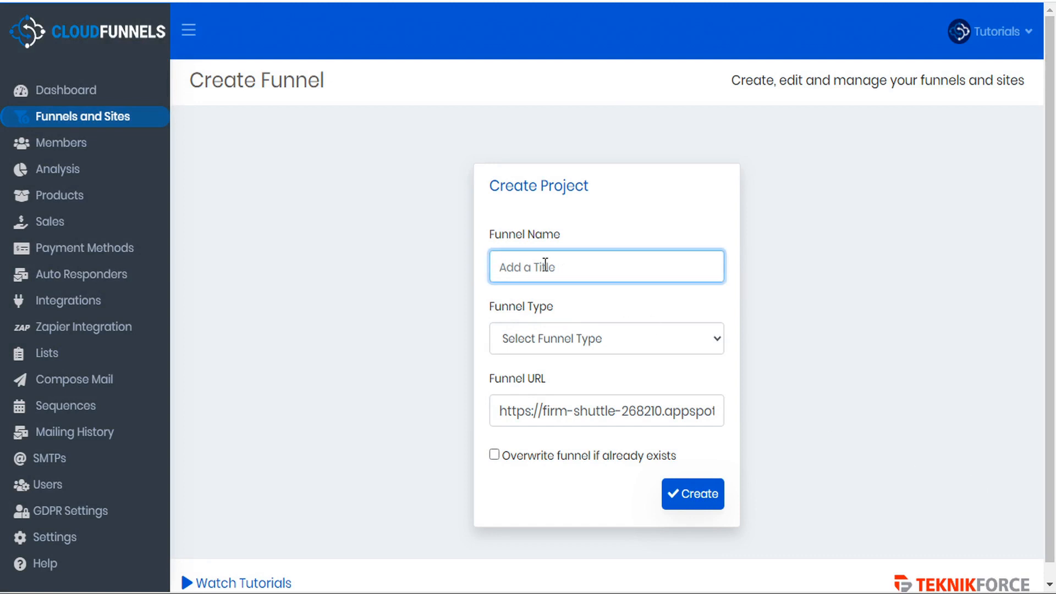
{"action": "type", "text": "Awesome Sales"}
{"action": "left_click", "coordinate": [544, 341]}
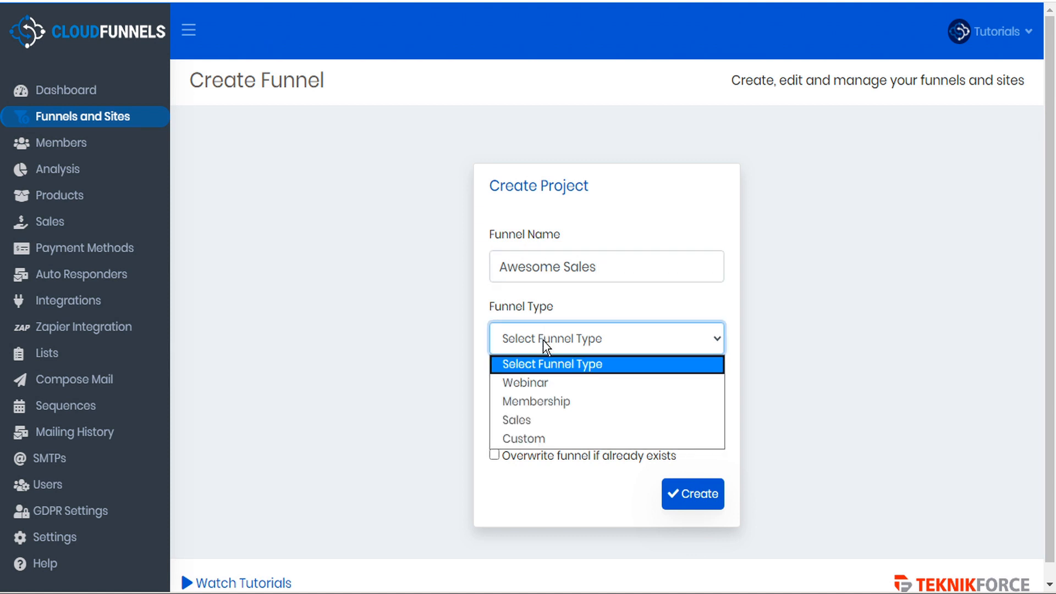
{"action": "left_click", "coordinate": [521, 419]}
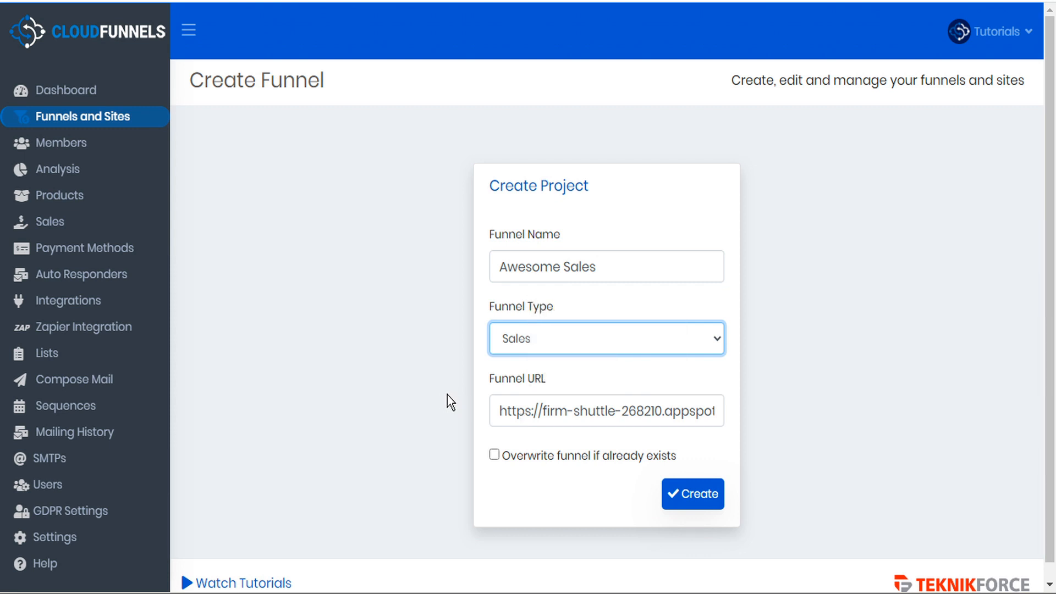
Change the path at the end of the funnel URL to "sale" and create the funnel
{"action": "left_click_drag", "start_coordinate": [499, 421], "coordinate": [797, 423]}
{"action": "left_click", "coordinate": [623, 268]}
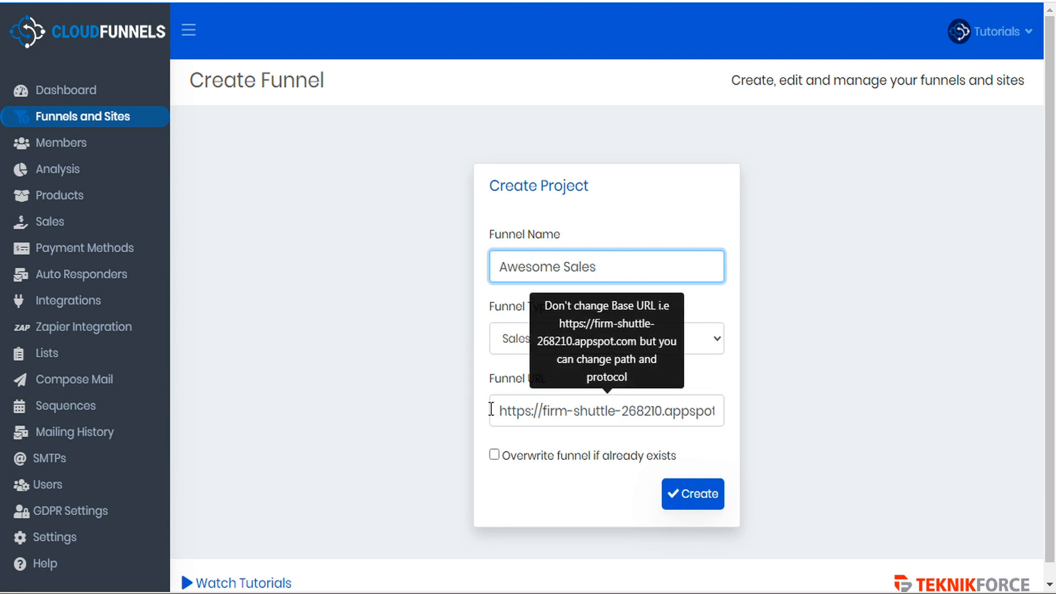
{"action": "left_click_drag", "start_coordinate": [498, 410], "coordinate": [757, 426]}
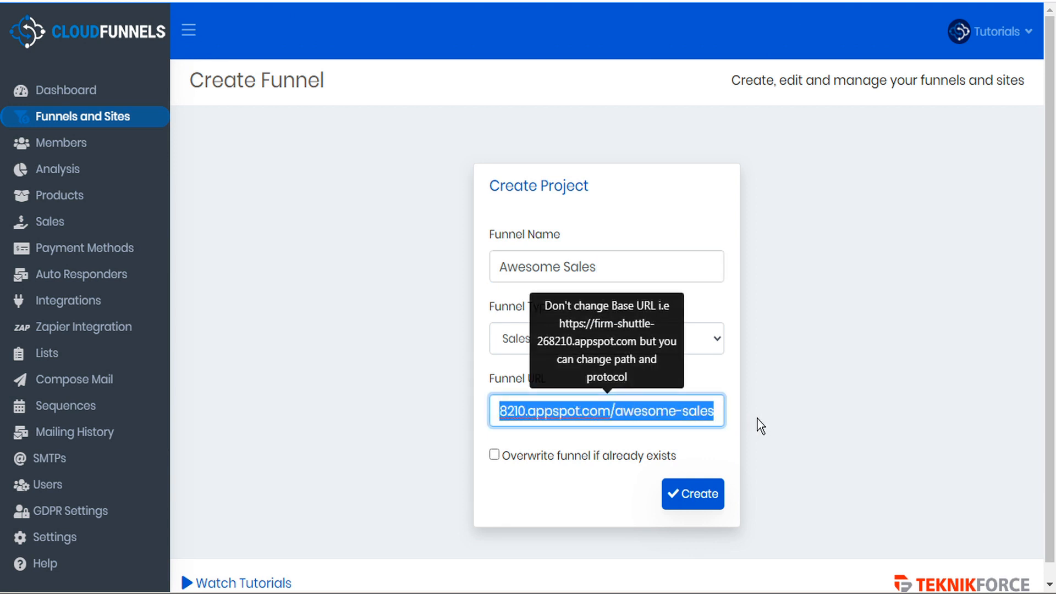
{"action": "left_click", "coordinate": [615, 410]}
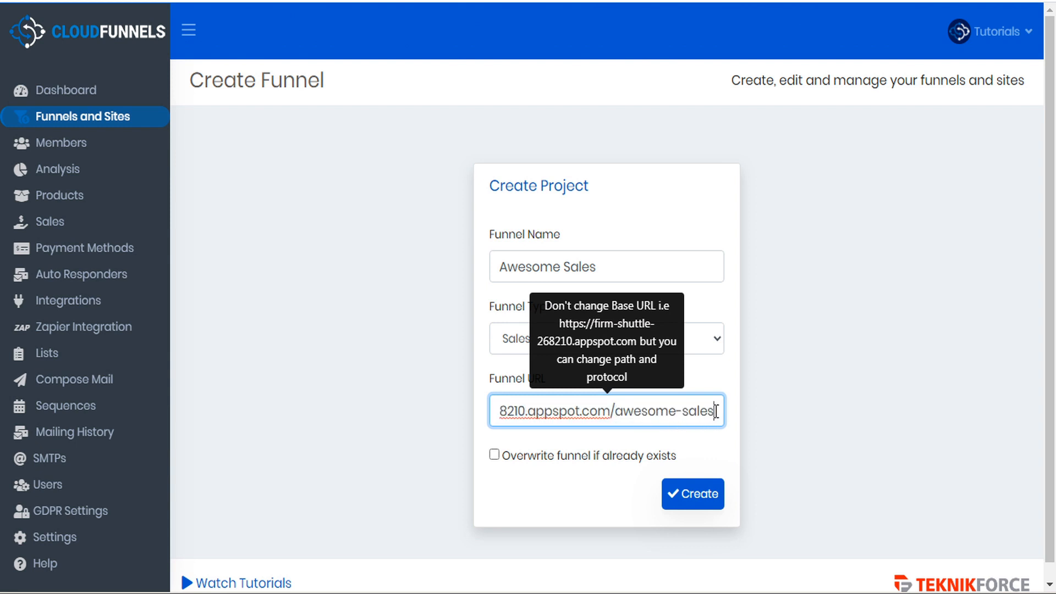
{"action": "left_click_drag", "start_coordinate": [715, 411], "coordinate": [618, 407]}
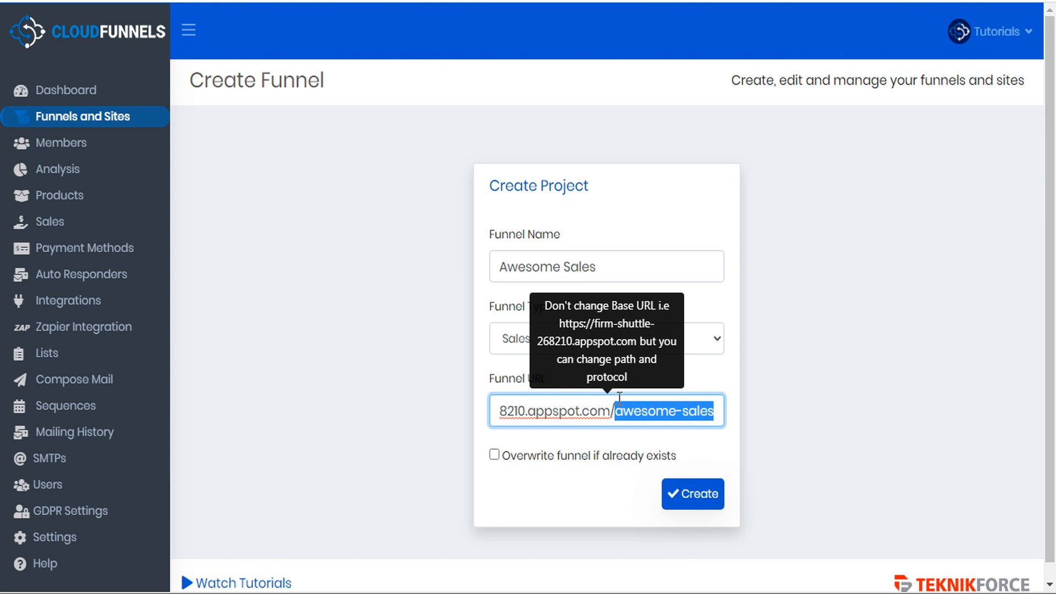
{"action": "type", "text": "sale"}
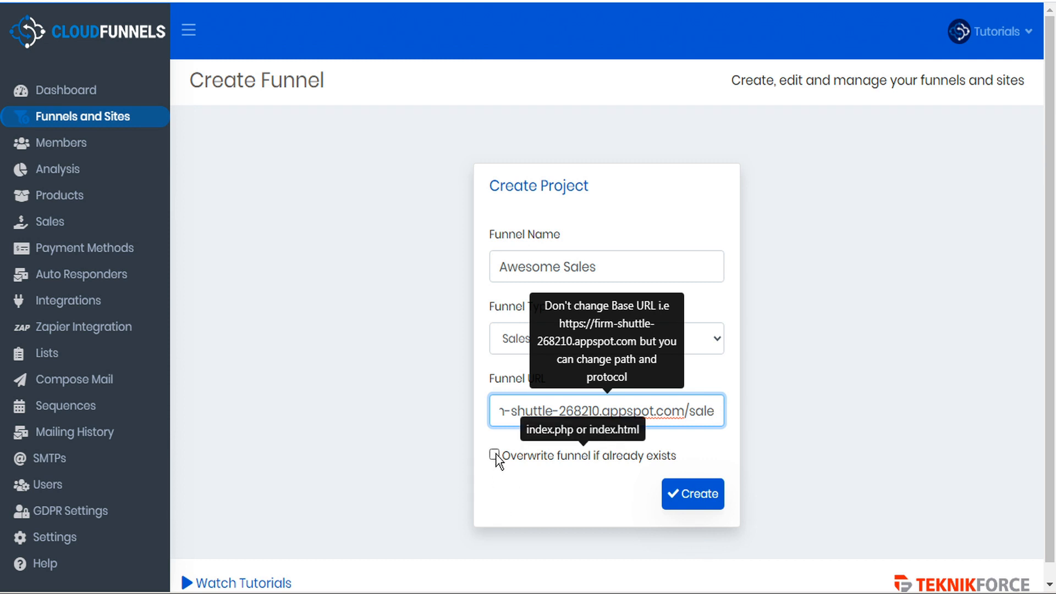
{"action": "left_click", "coordinate": [699, 500]}
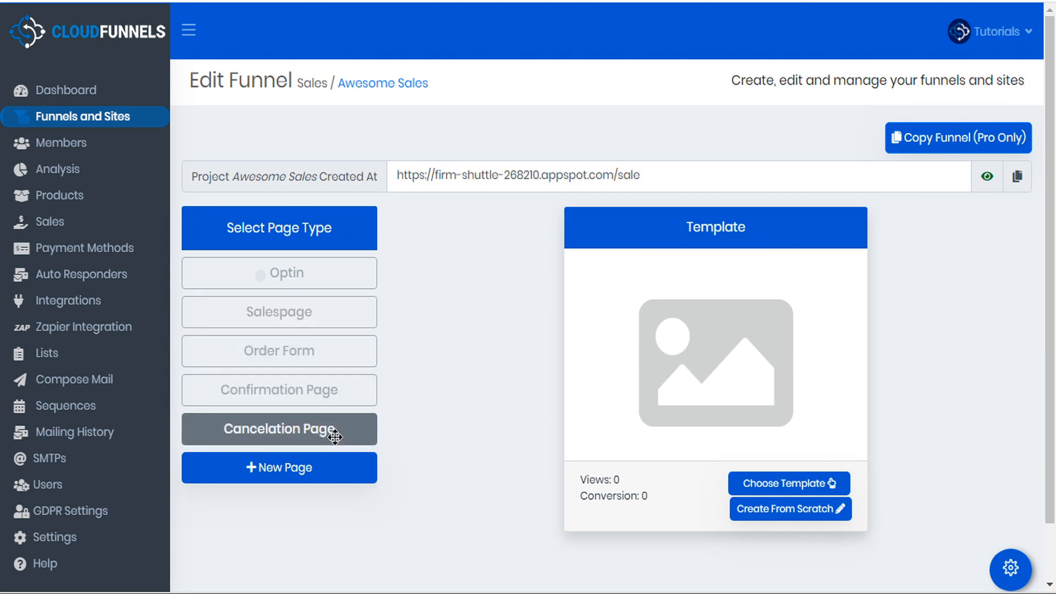
Cancel deleting the Optin page and choose the Sales-1 template for the funnel's Salespage
{"action": "left_click", "coordinate": [322, 273]}
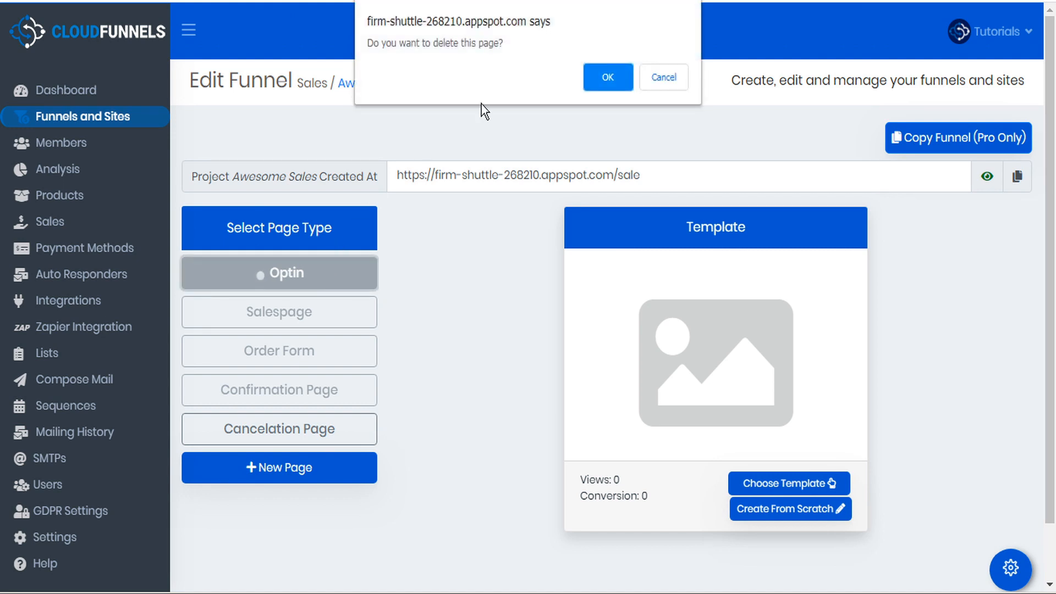
{"action": "left_click", "coordinate": [674, 80]}
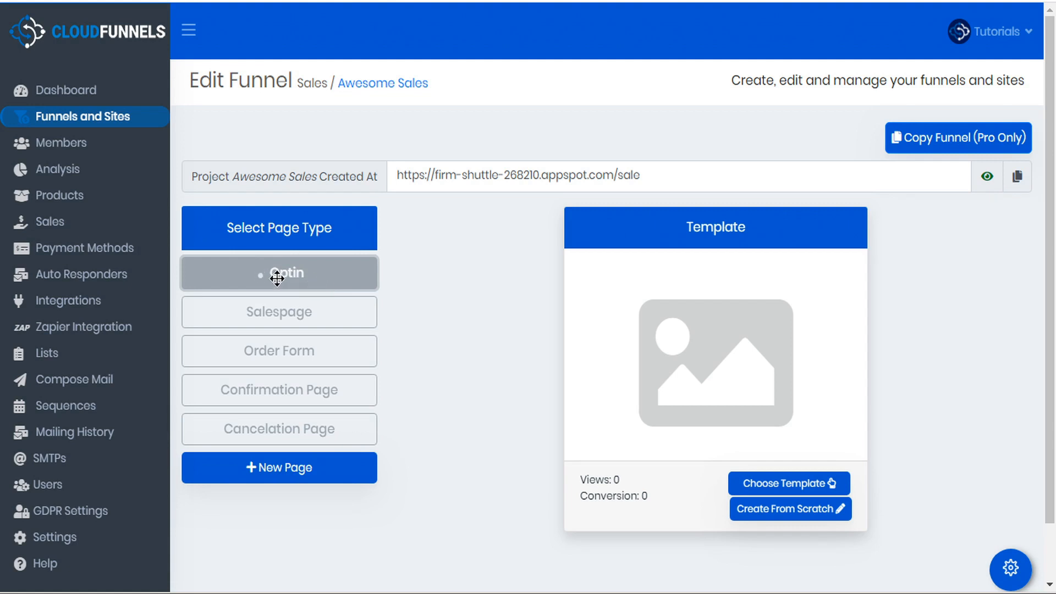
{"action": "left_click", "coordinate": [280, 315]}
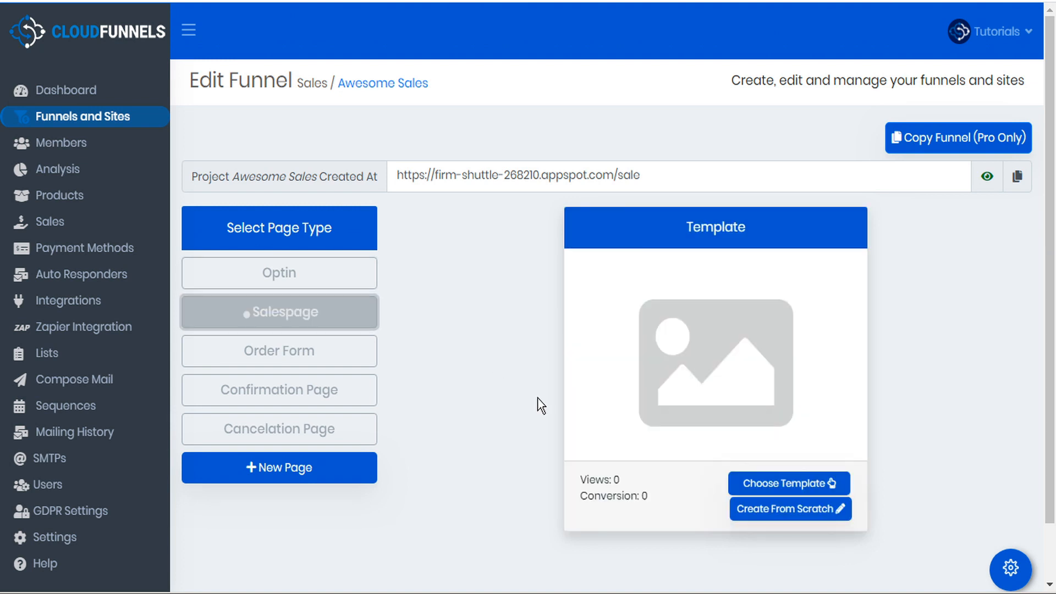
{"action": "left_click", "coordinate": [803, 486]}
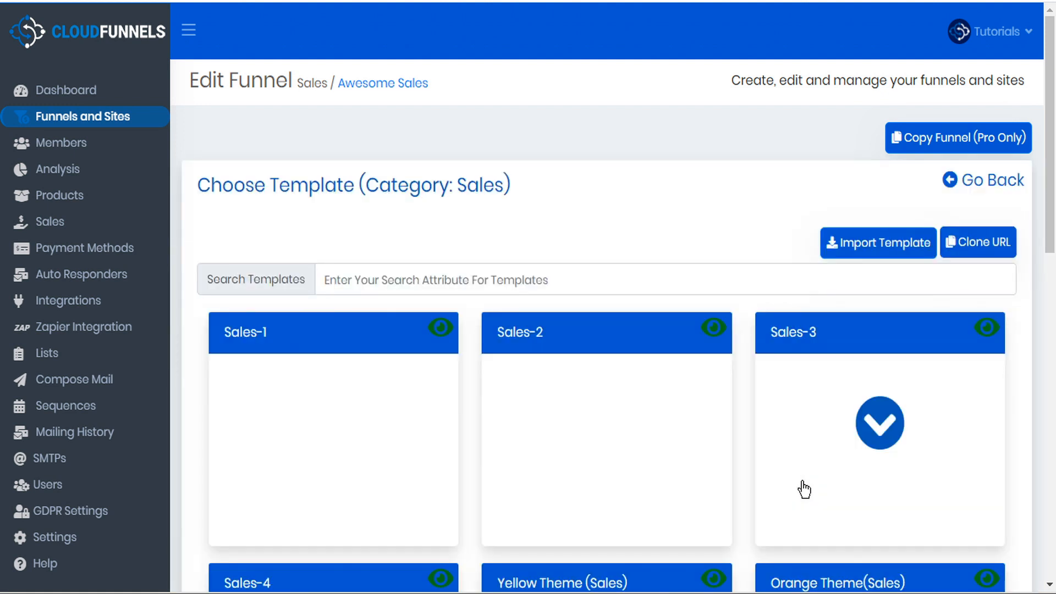
{"action": "mouse_move", "coordinate": [370, 377]}
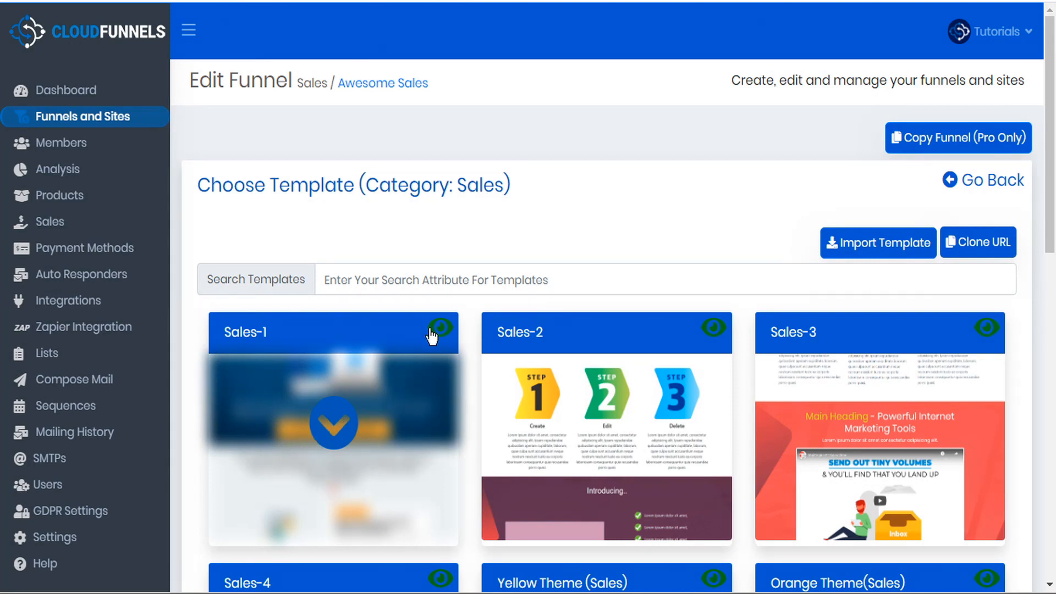
{"action": "left_click", "coordinate": [337, 425]}
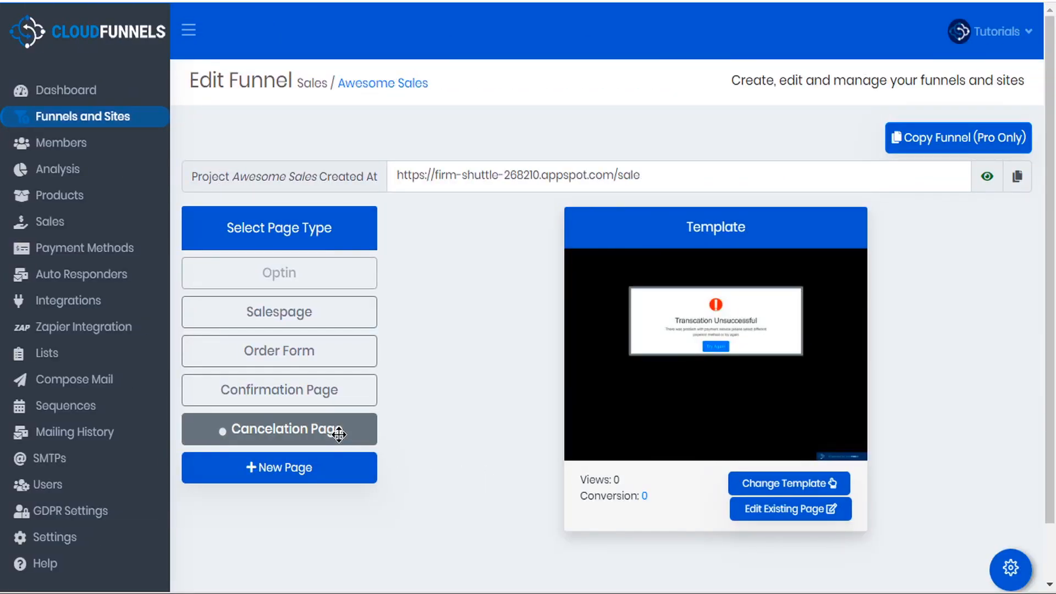
Review the templates of the Salespage, Order Form, Confirmation Page and Cancelation Page in turn
{"action": "left_click", "coordinate": [341, 311]}
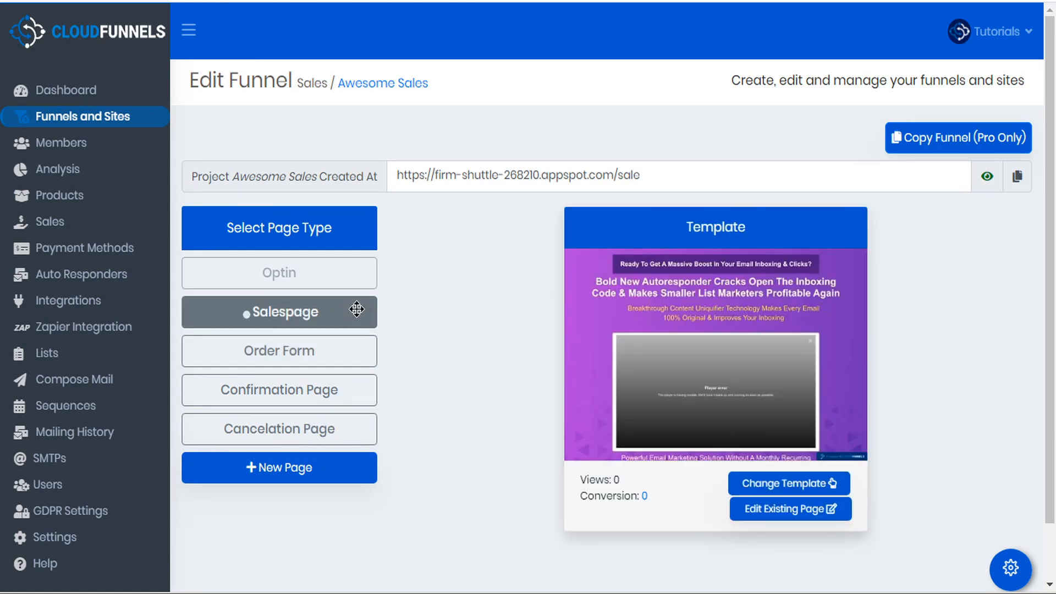
{"action": "left_click", "coordinate": [351, 353]}
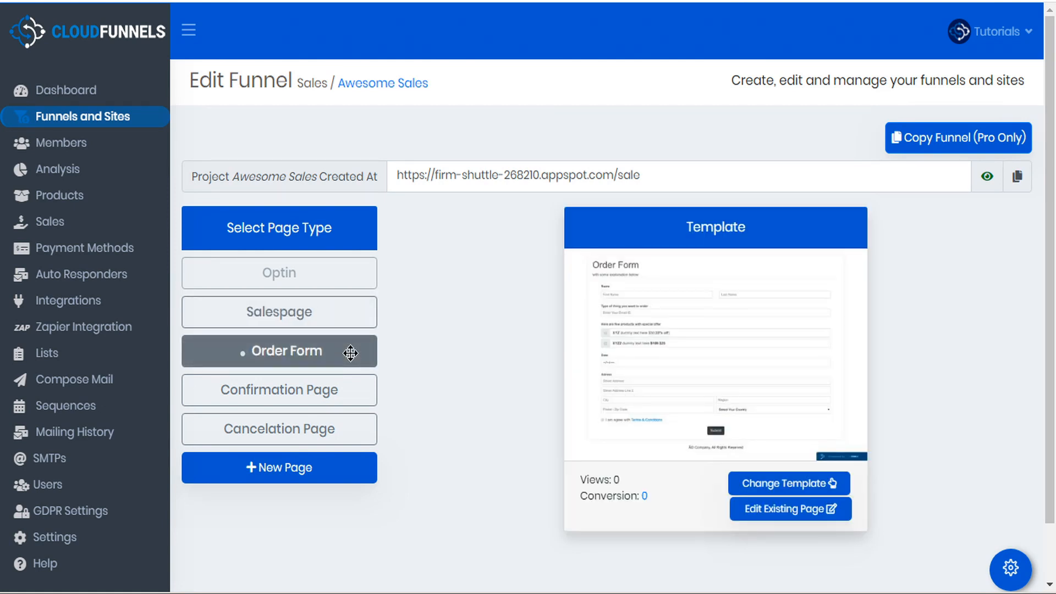
{"action": "left_click", "coordinate": [348, 391]}
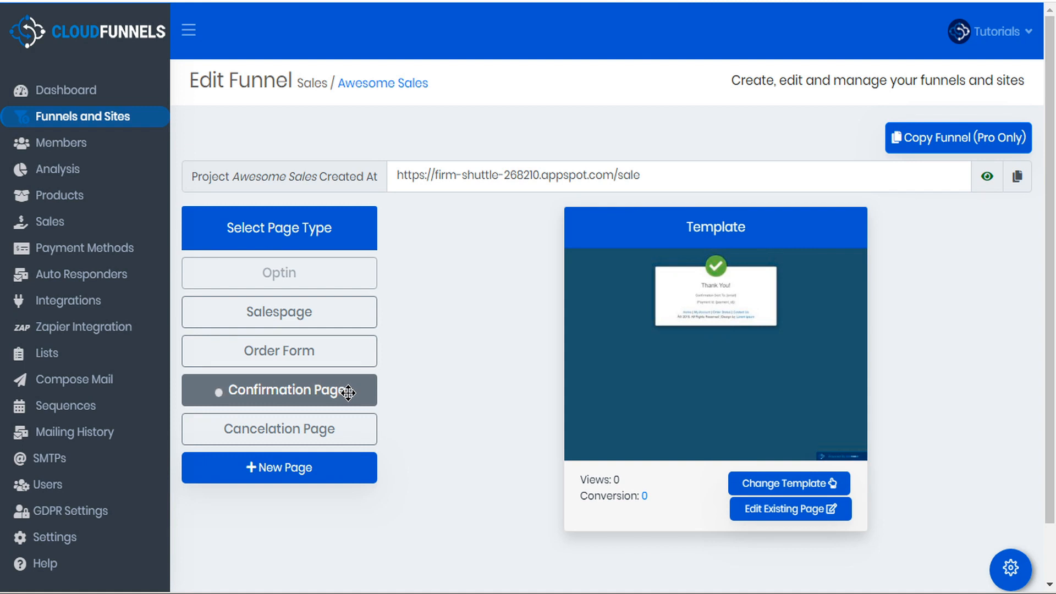
{"action": "left_click", "coordinate": [345, 428]}
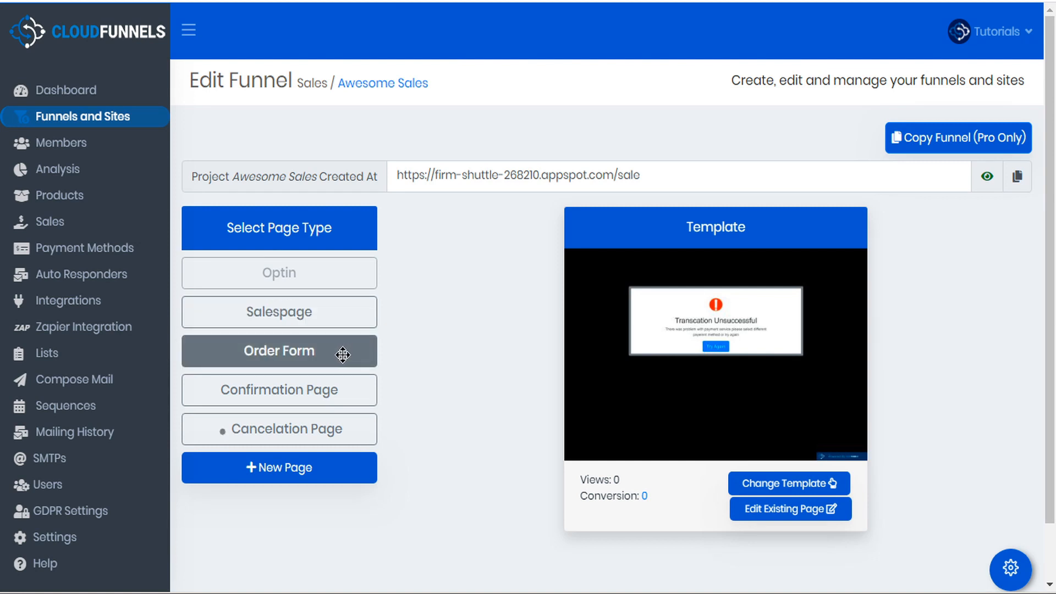
Add a new page labelled "Order Form 2" to the Awesome Sales funnel
{"action": "left_click", "coordinate": [295, 474]}
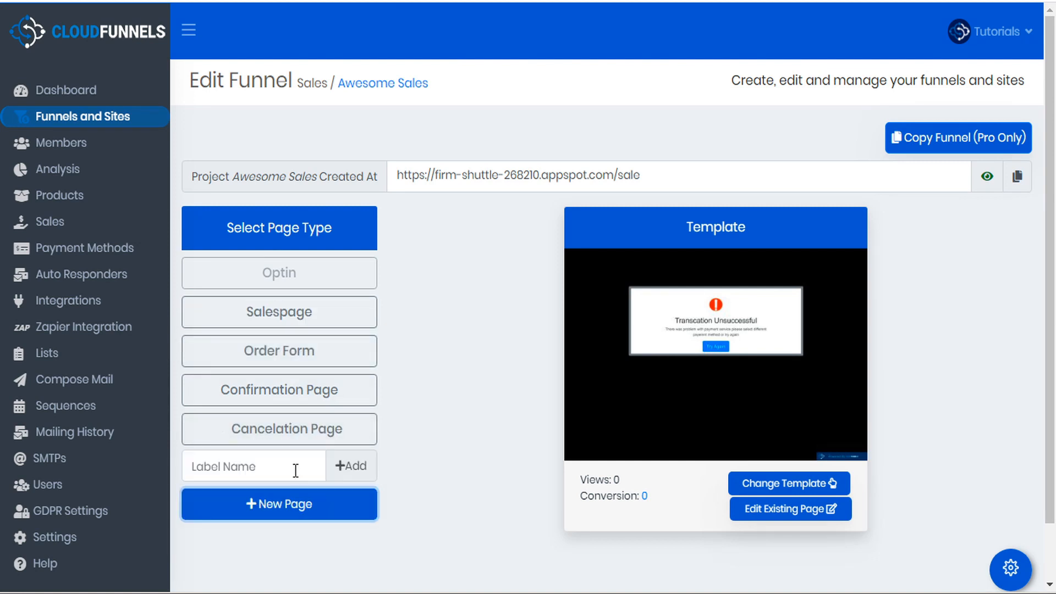
{"action": "left_click", "coordinate": [295, 471]}
{"action": "type", "text": "Or"}
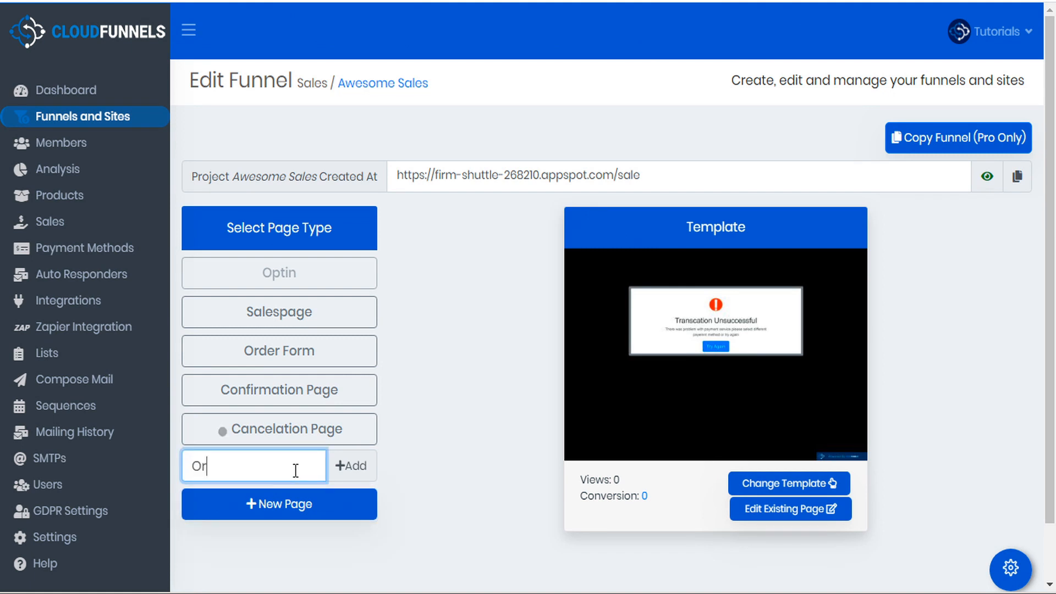
{"action": "type", "text": "der Form 2"}
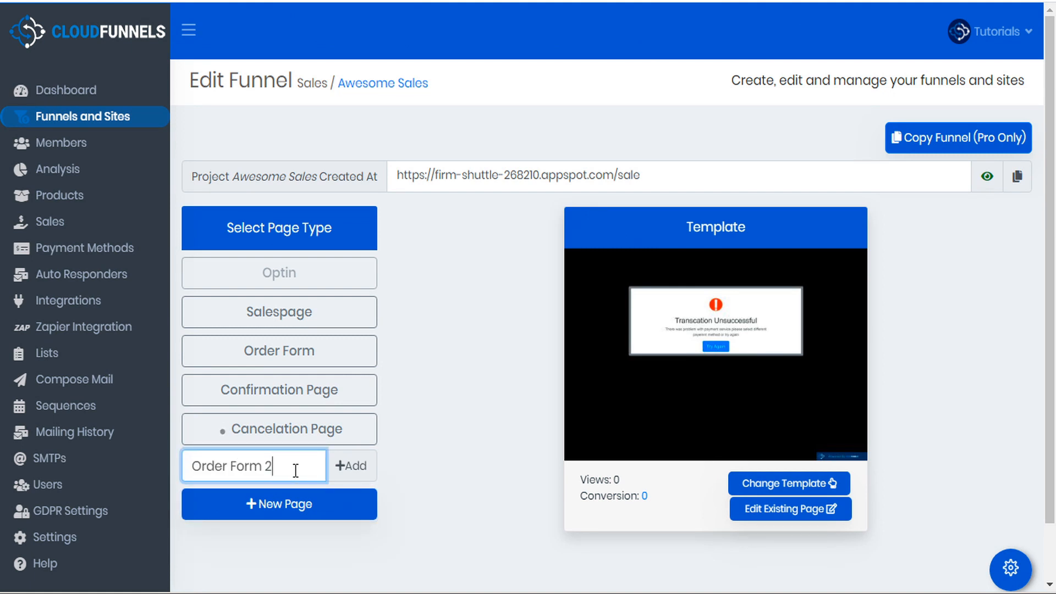
{"action": "left_click", "coordinate": [348, 465]}
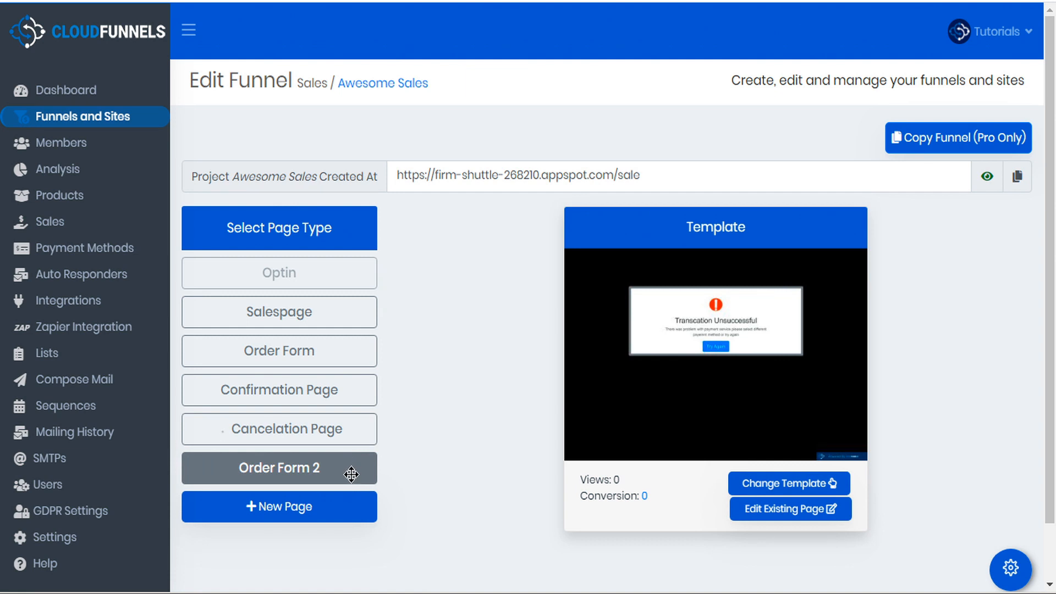
Add another new page labelled "Order Form 3" to the funnel
{"action": "left_click", "coordinate": [301, 509]}
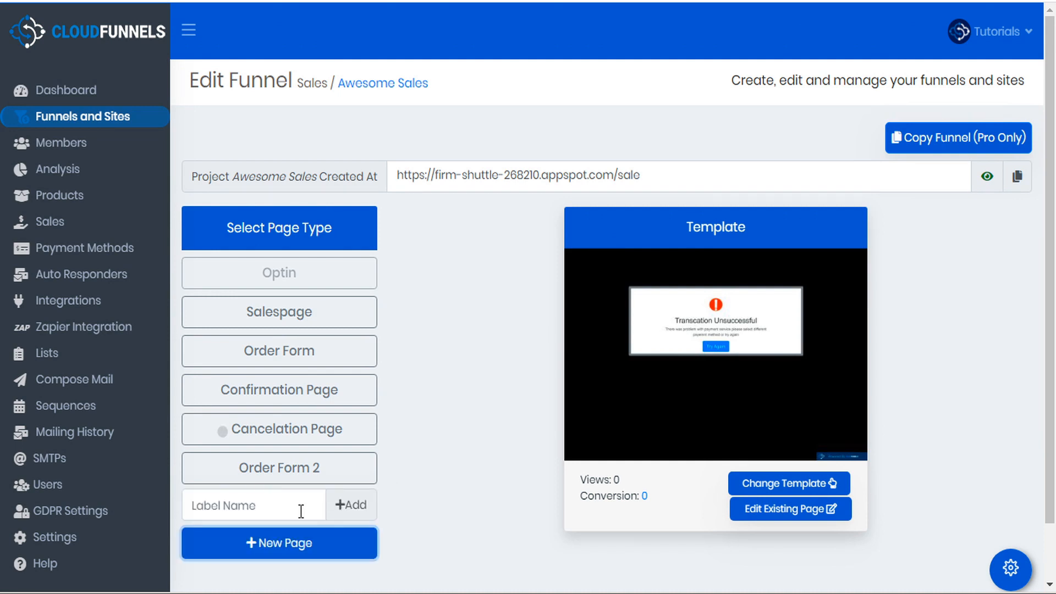
{"action": "left_click", "coordinate": [301, 509]}
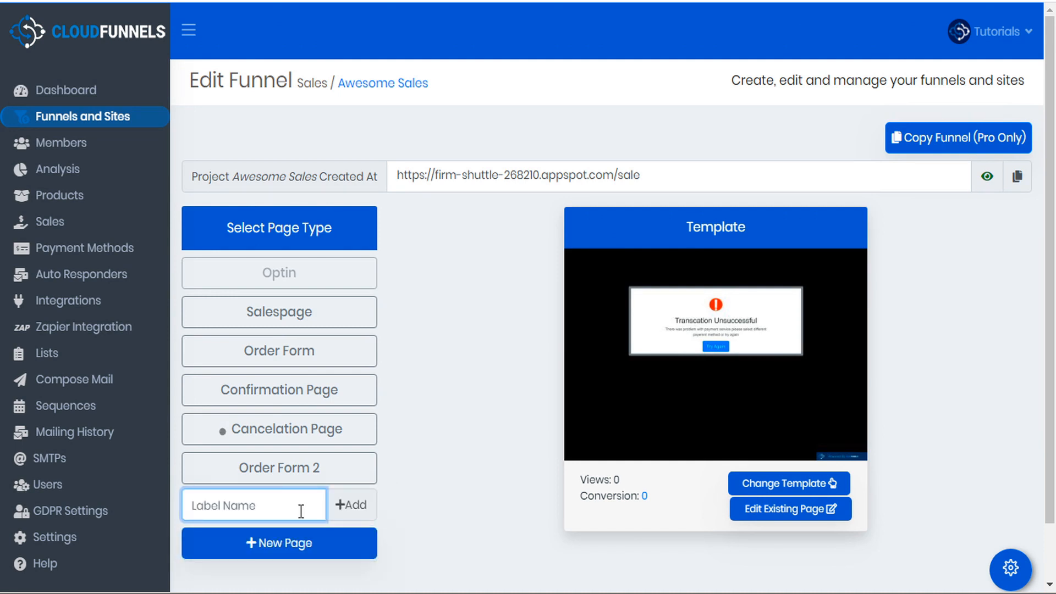
{"action": "type", "text": "Order Form 3"}
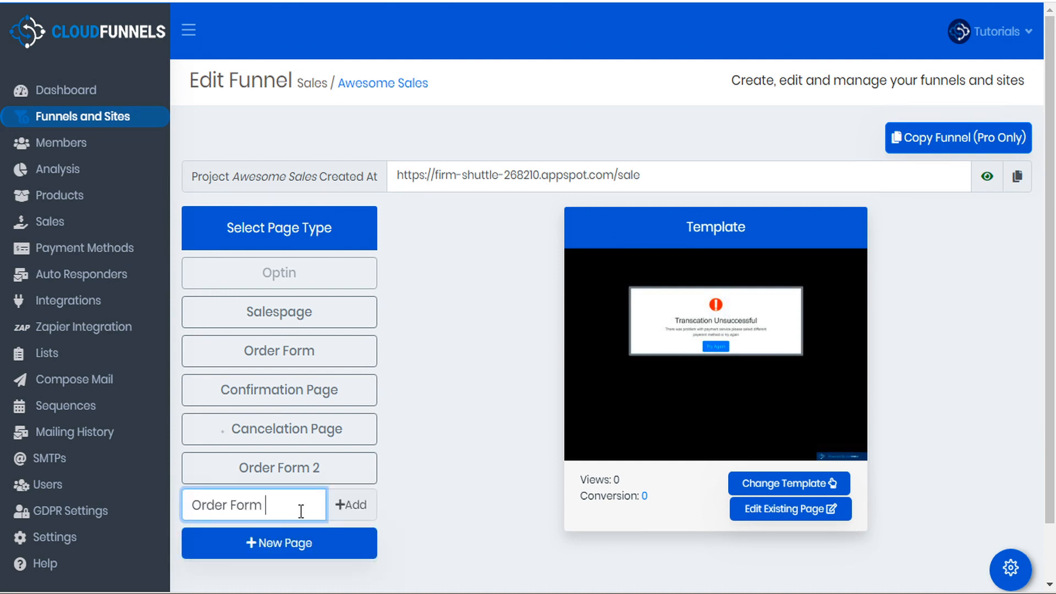
{"action": "left_click", "coordinate": [356, 506]}
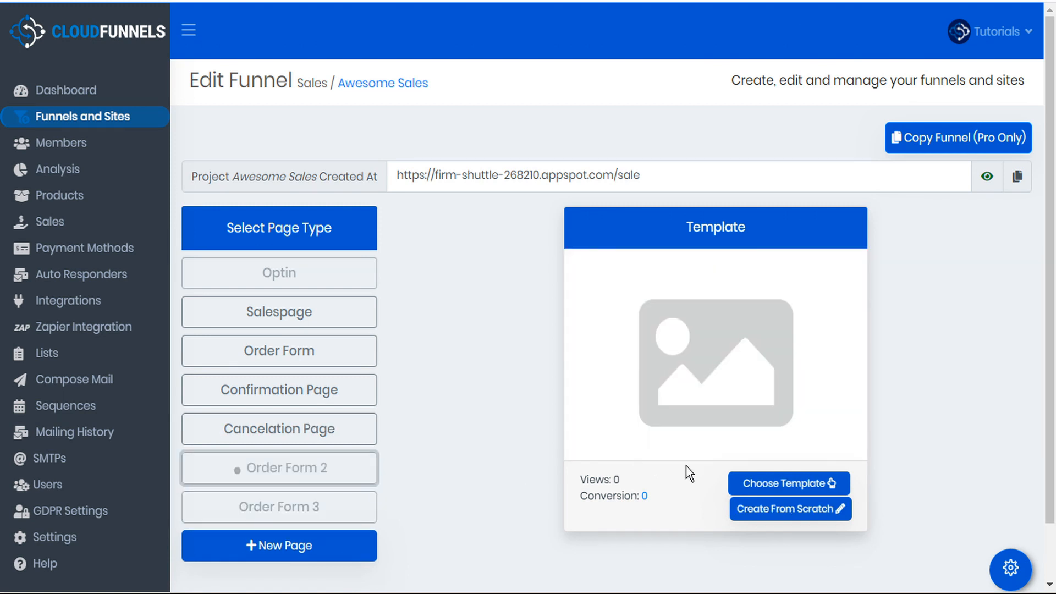
{"action": "left_click", "coordinate": [748, 484]}
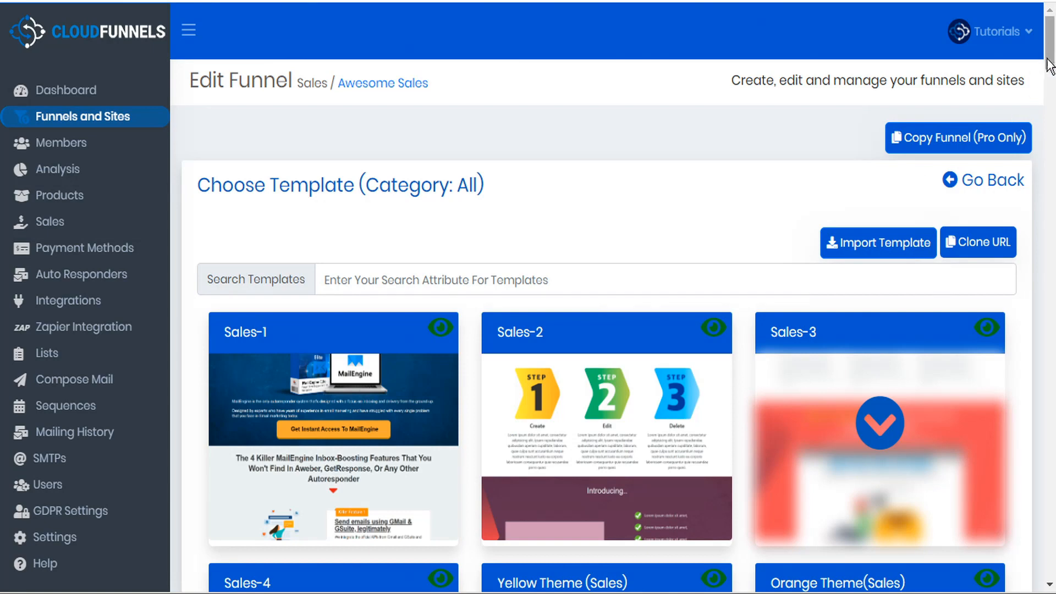
{"action": "left_click_drag", "start_coordinate": [1049, 65], "coordinate": [1050, 16]}
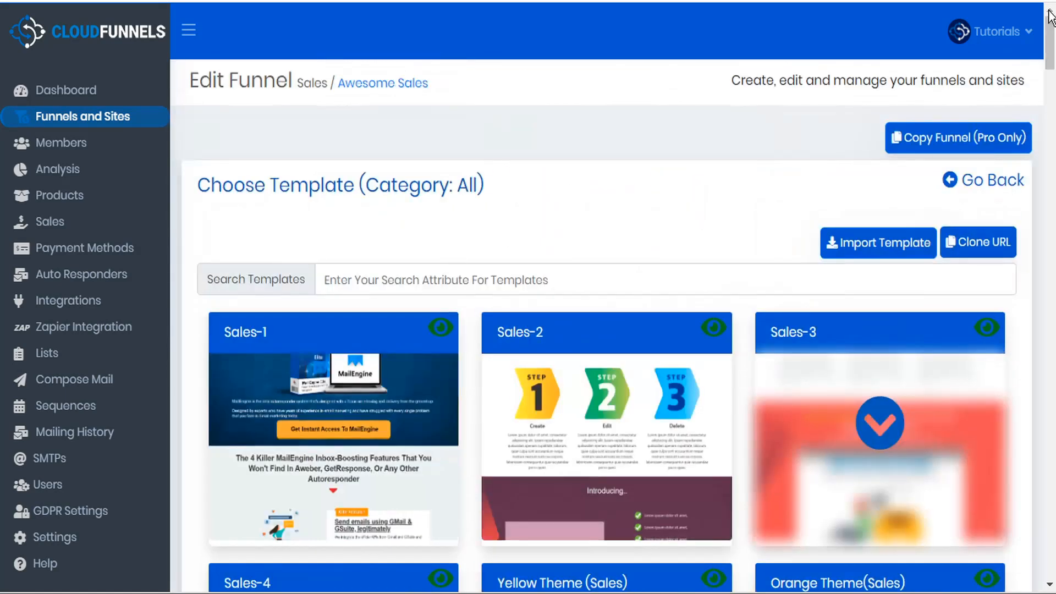
{"action": "left_click", "coordinate": [981, 179]}
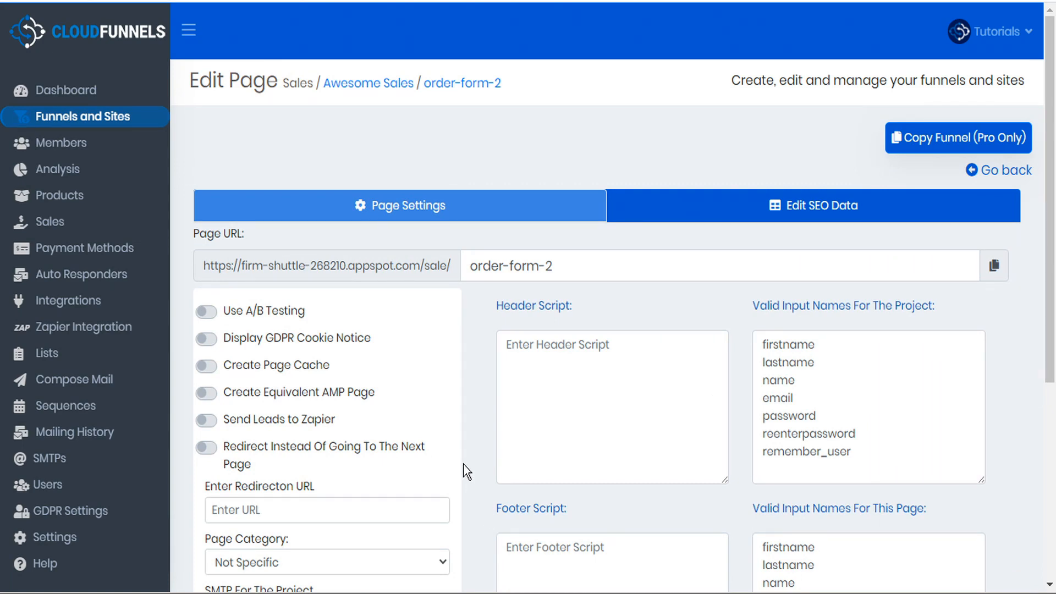
Set the page category of Order Form 2 to Order Form, save its settings and return to the funnel's pages
{"action": "scroll", "coordinate": [466, 471], "scroll_direction": "down", "scroll_amount": 6}
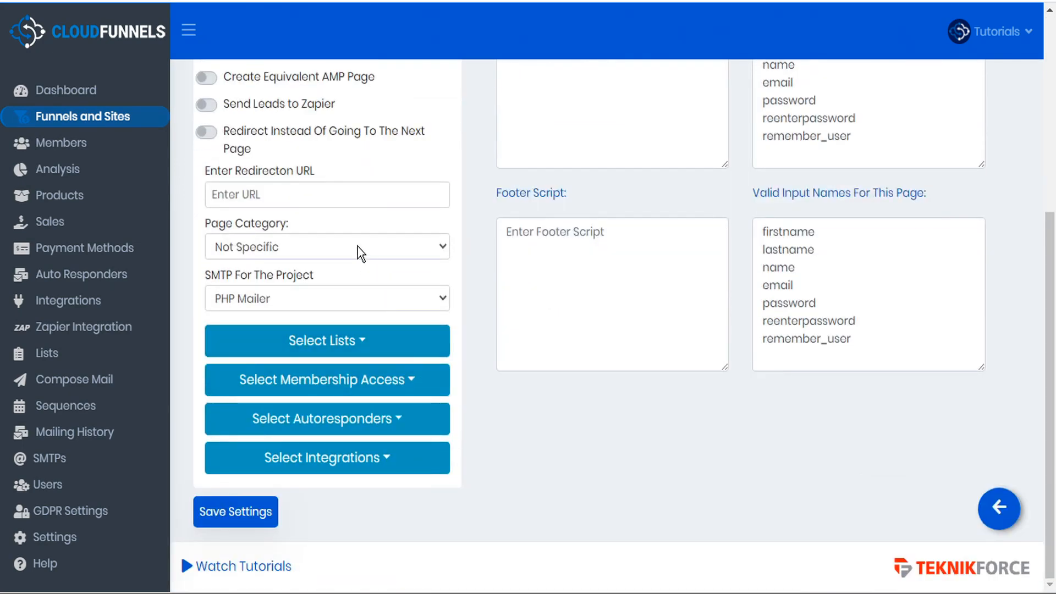
{"action": "left_click", "coordinate": [359, 252]}
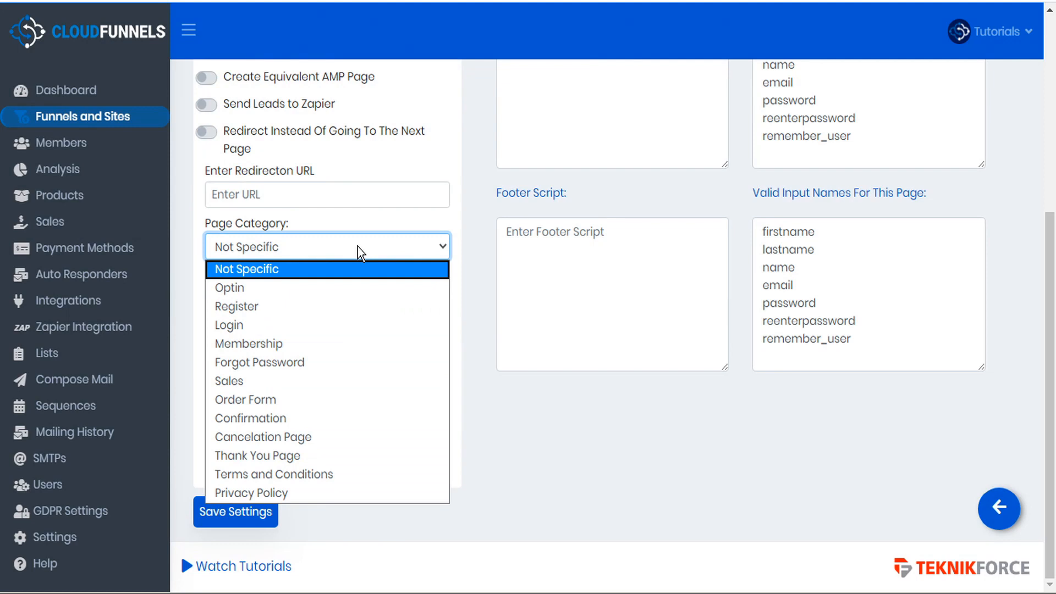
{"action": "left_click", "coordinate": [292, 400]}
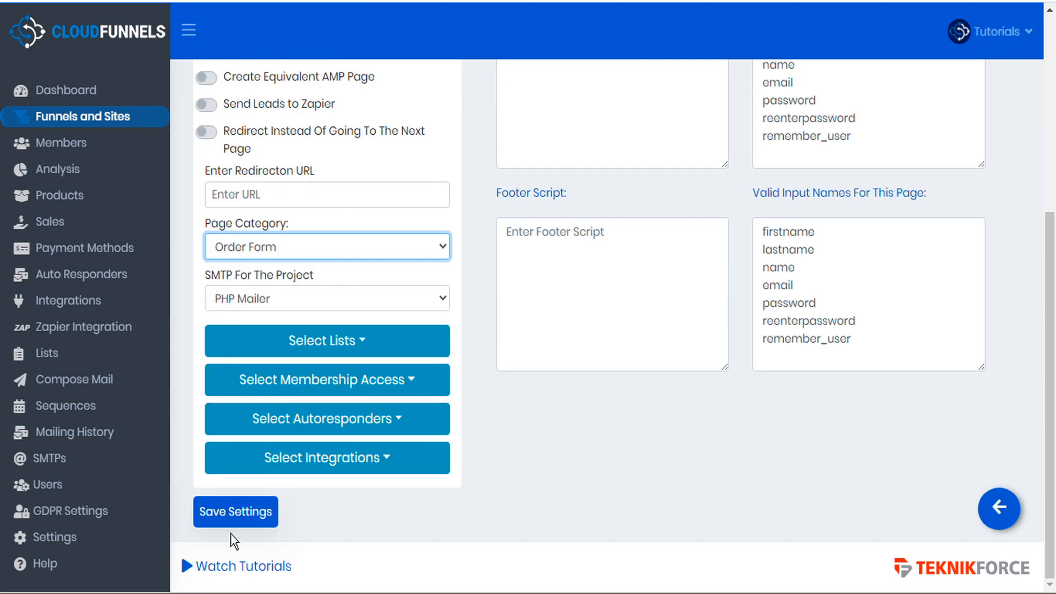
{"action": "left_click", "coordinate": [236, 510]}
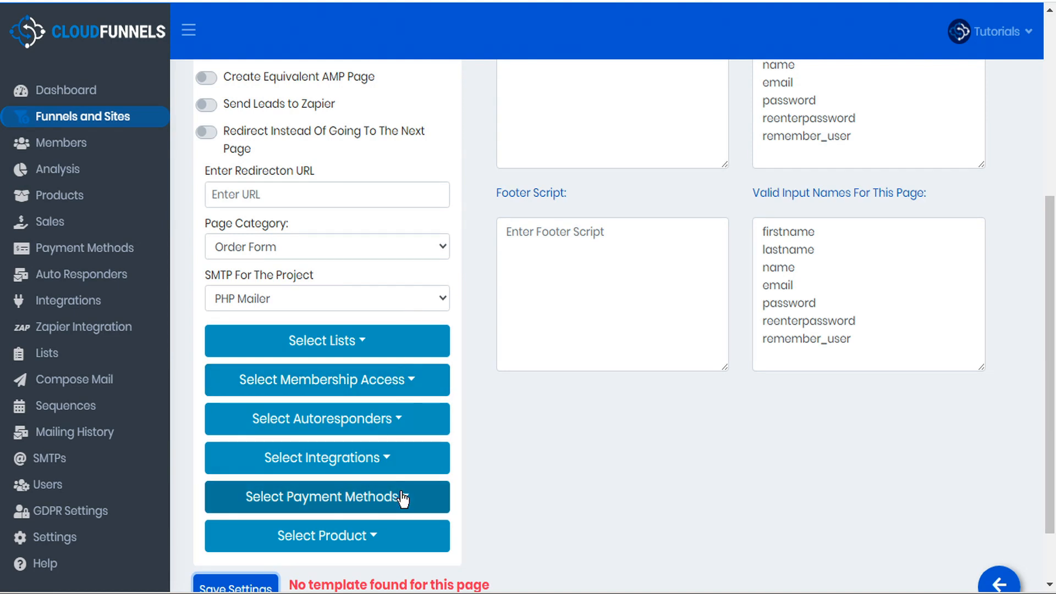
{"action": "left_click", "coordinate": [990, 584]}
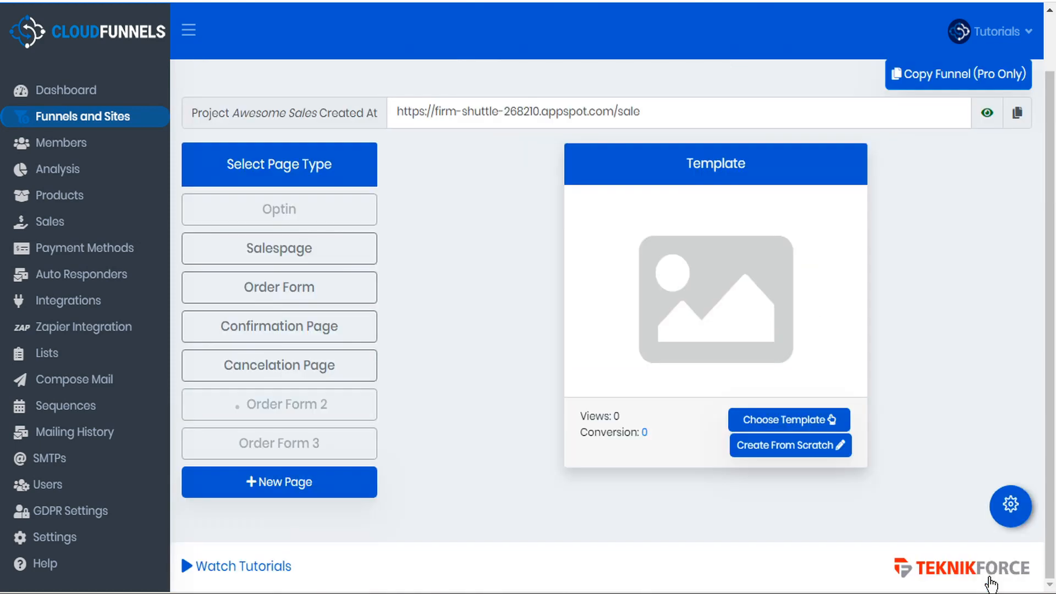
Set the page category of Order Form 3 to Order Form, save its settings and return to the funnel's pages
{"action": "left_click", "coordinate": [334, 446]}
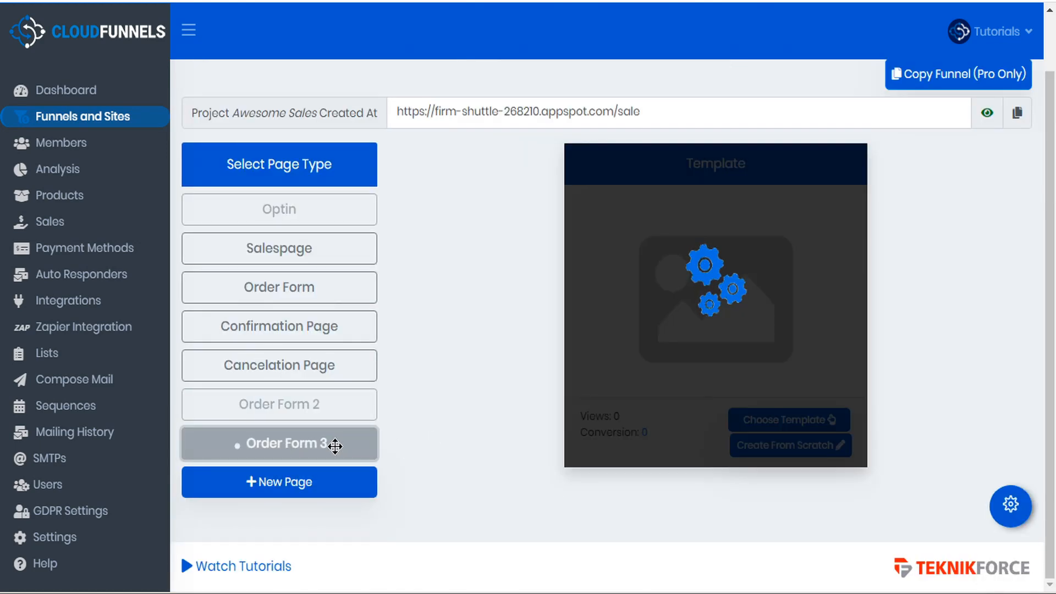
{"action": "left_click", "coordinate": [1011, 509]}
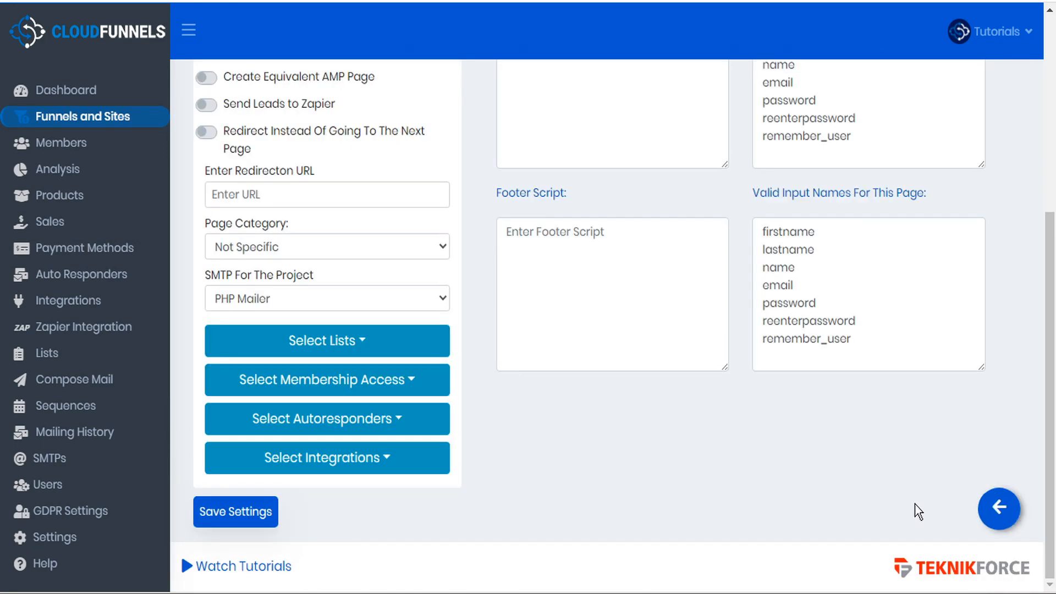
{"action": "left_click", "coordinate": [305, 249]}
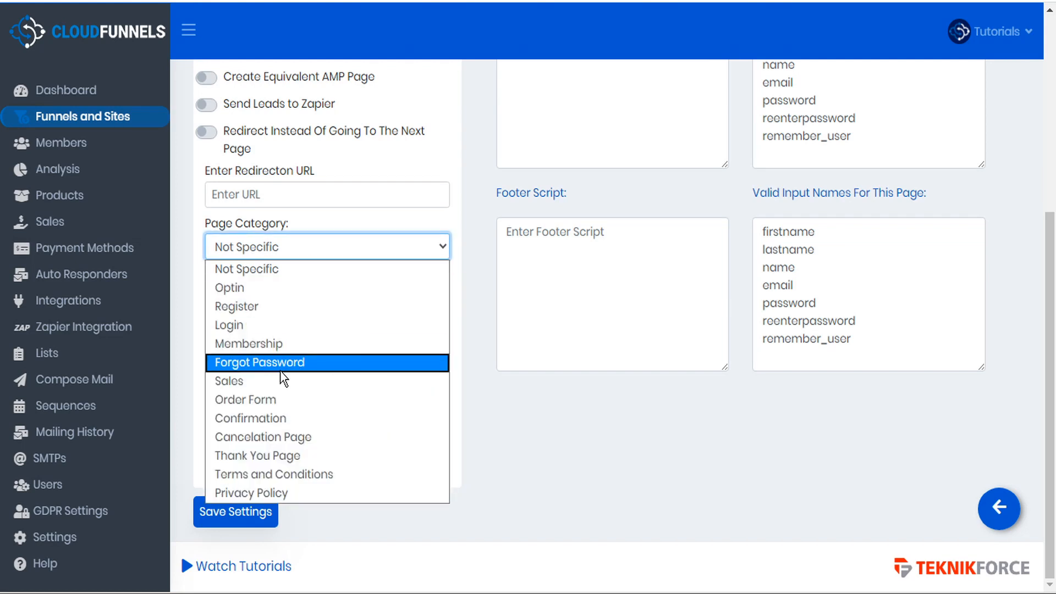
{"action": "left_click", "coordinate": [266, 401]}
{"action": "left_click", "coordinate": [240, 523]}
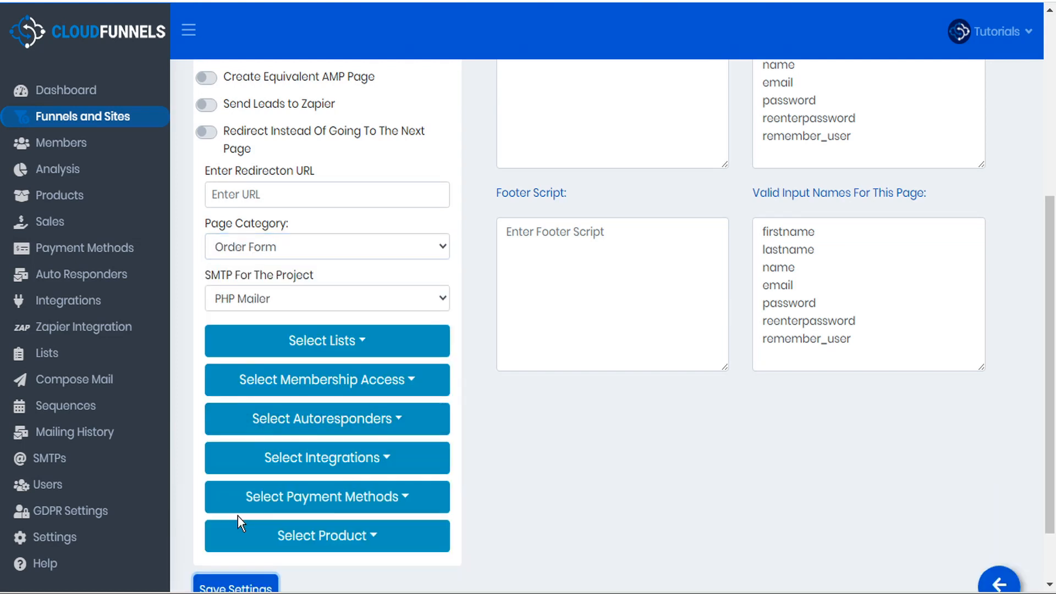
{"action": "left_click", "coordinate": [1000, 581]}
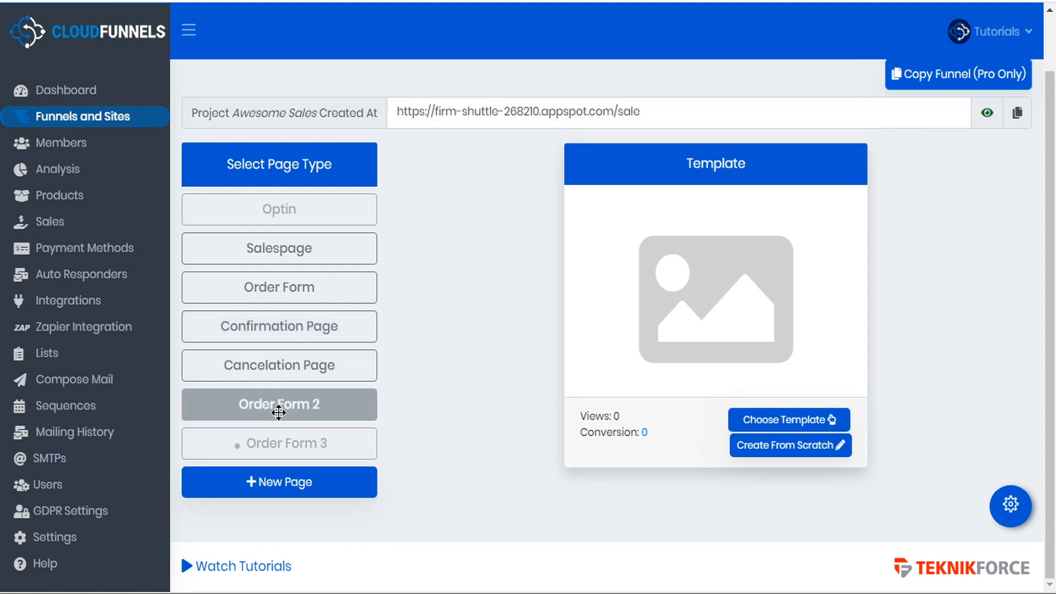
Reorder the funnel pages so Order Form 2 and Order Form 3 follow Order Form, ahead of the Confirmation Page
{"action": "left_click_drag", "start_coordinate": [278, 413], "coordinate": [292, 299]}
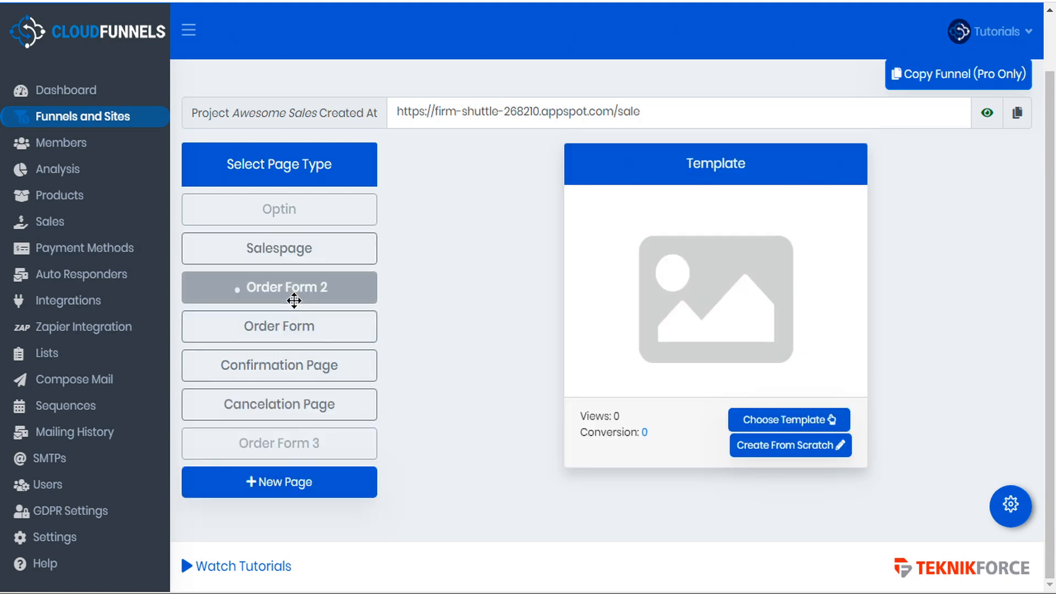
{"action": "left_click_drag", "start_coordinate": [283, 440], "coordinate": [302, 281]}
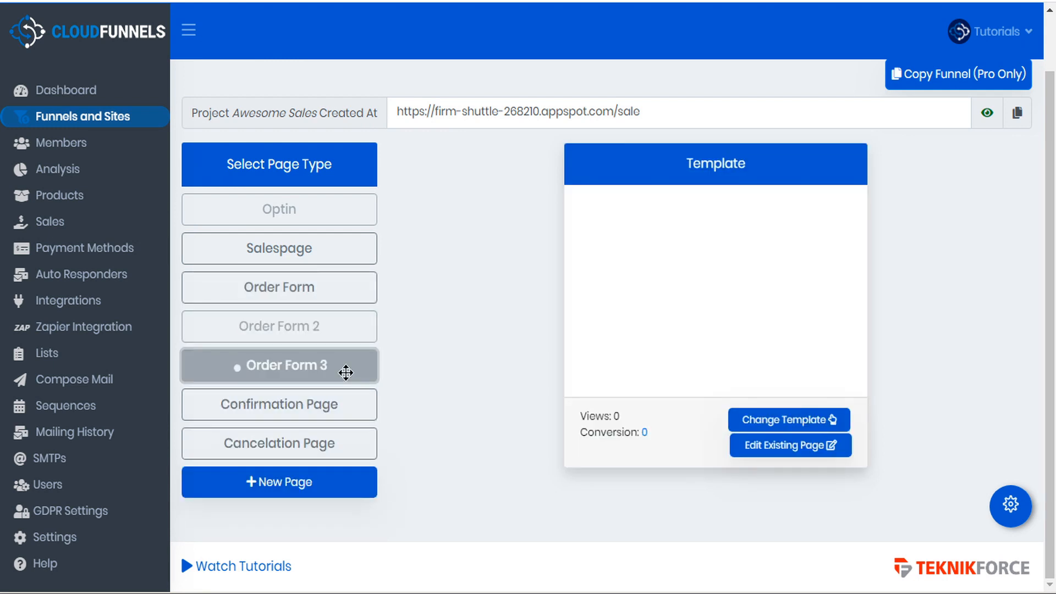
Choose the Regular Order Form template for the Order Form 2 page
{"action": "left_click", "coordinate": [344, 328]}
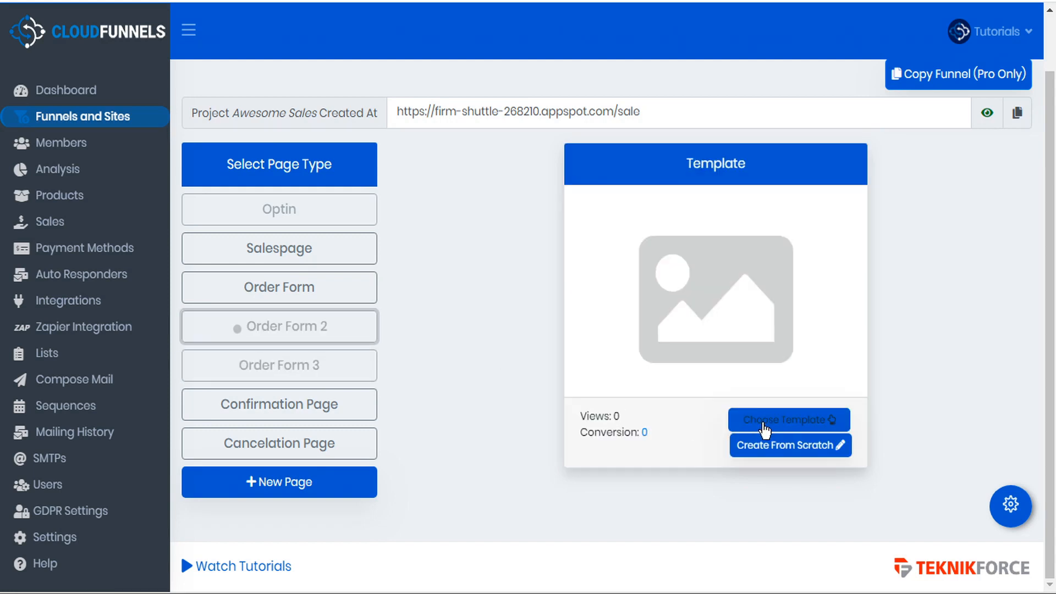
{"action": "left_click", "coordinate": [765, 422]}
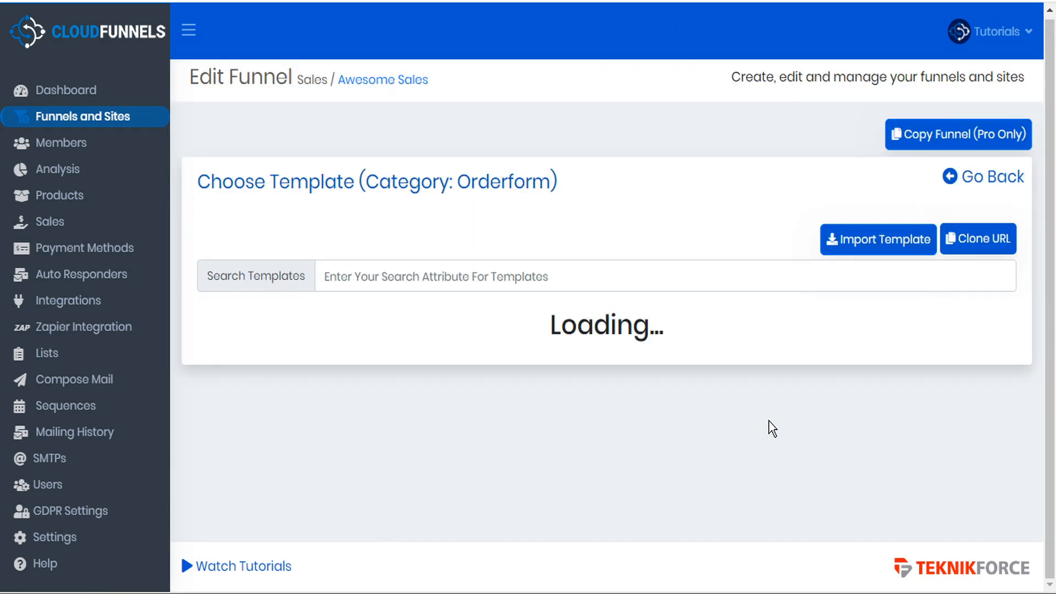
{"action": "scroll", "coordinate": [768, 419], "scroll_direction": "down", "scroll_amount": 1}
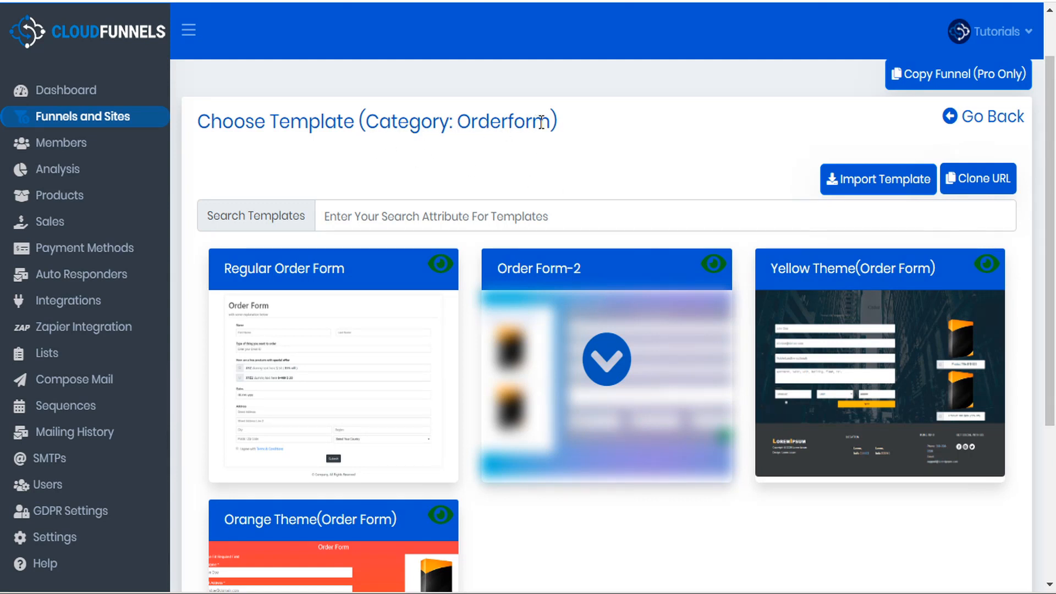
{"action": "mouse_move", "coordinate": [350, 325]}
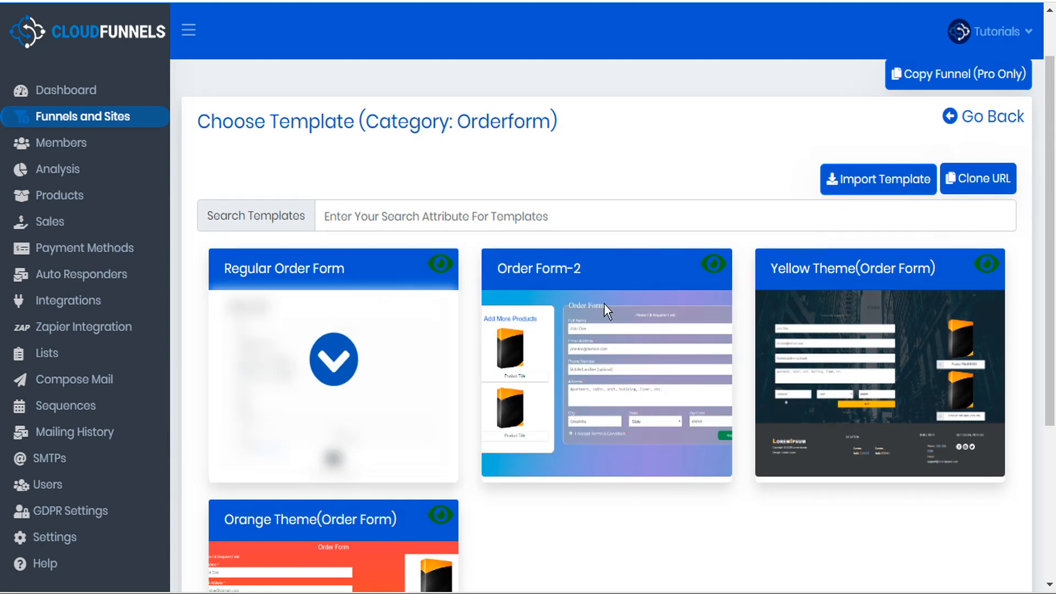
{"action": "left_click", "coordinate": [336, 363]}
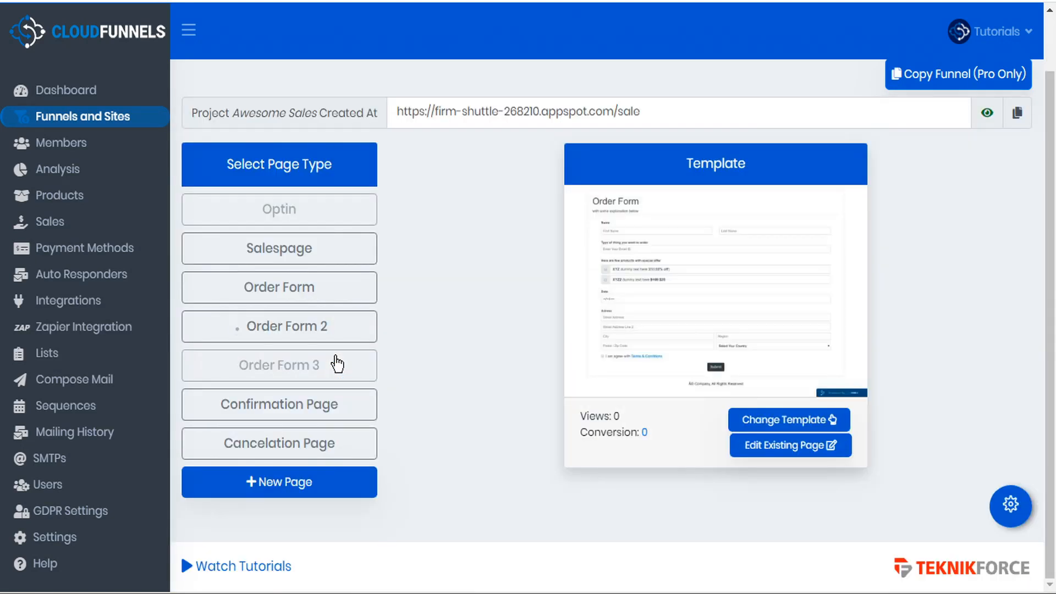
Choose the Regular Order Form template for the Order Form 3 page
{"action": "left_click", "coordinate": [336, 364]}
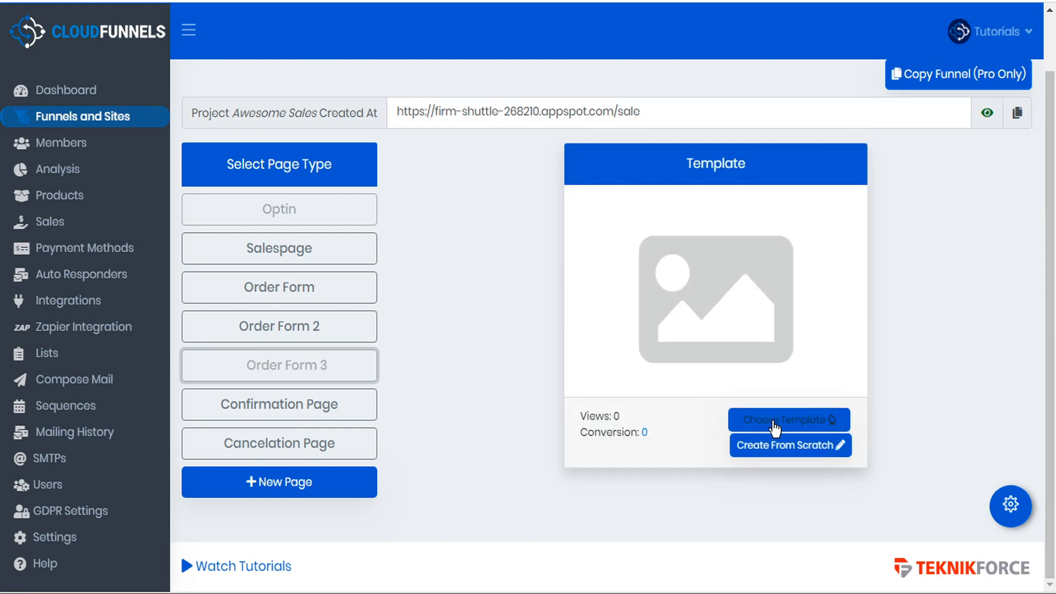
{"action": "left_click", "coordinate": [775, 428]}
{"action": "scroll", "coordinate": [767, 430], "scroll_direction": "down", "scroll_amount": 1}
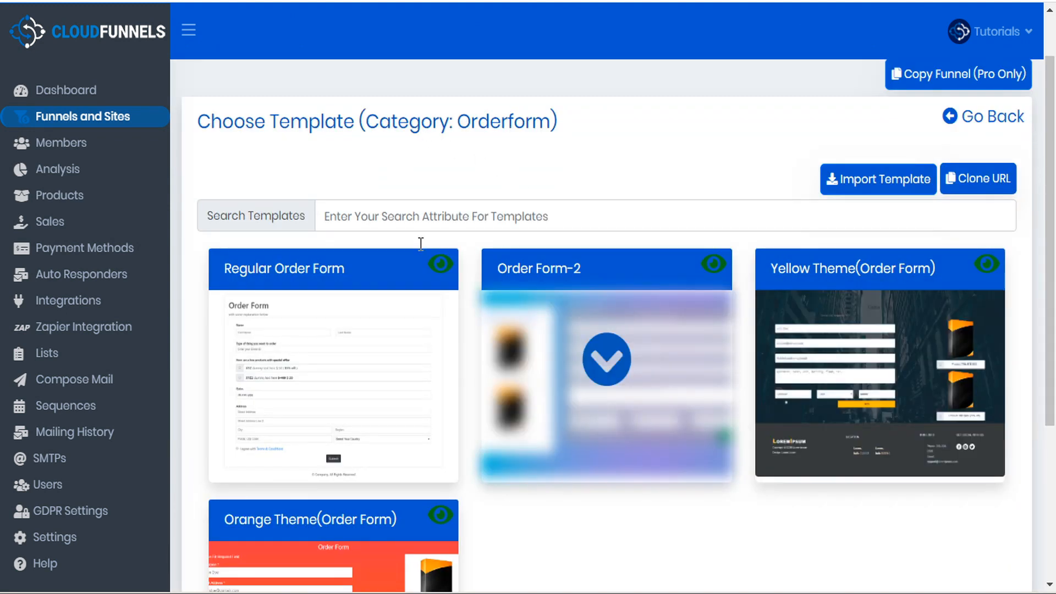
{"action": "left_click", "coordinate": [333, 364]}
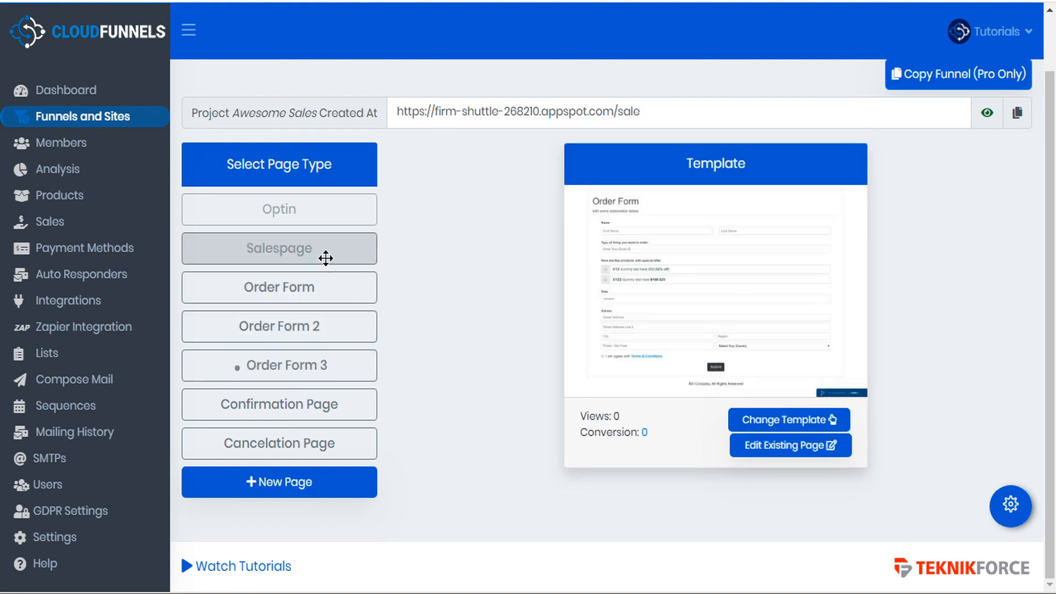
Add a funnel page labelled "confrimation bronze" and place it directly after Order Form
{"action": "left_click", "coordinate": [302, 409]}
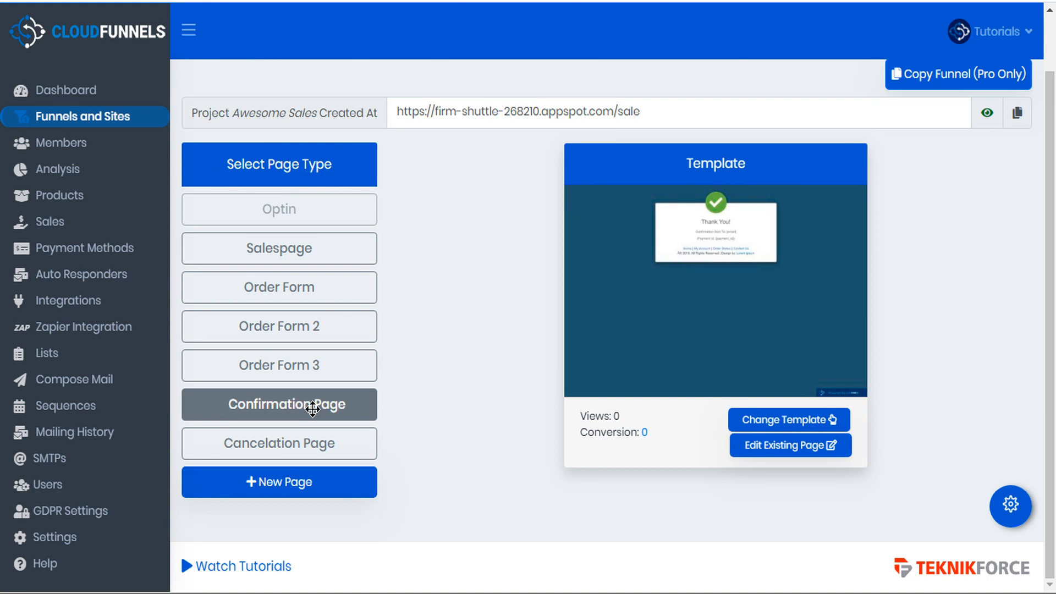
{"action": "left_click", "coordinate": [312, 408]}
{"action": "left_click", "coordinate": [296, 492]}
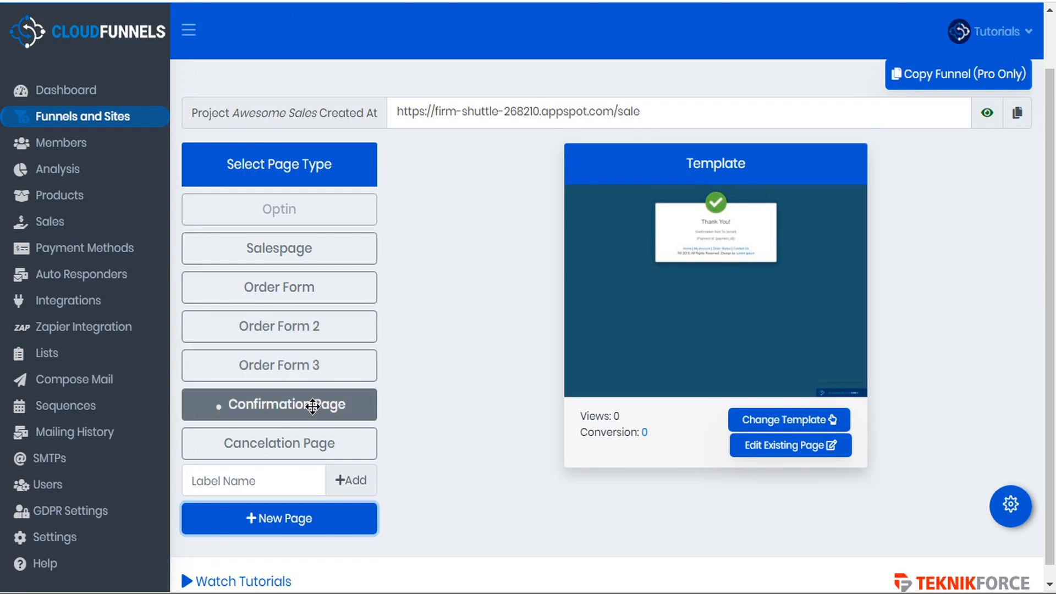
{"action": "left_click", "coordinate": [280, 488]}
{"action": "type", "text": "c"}
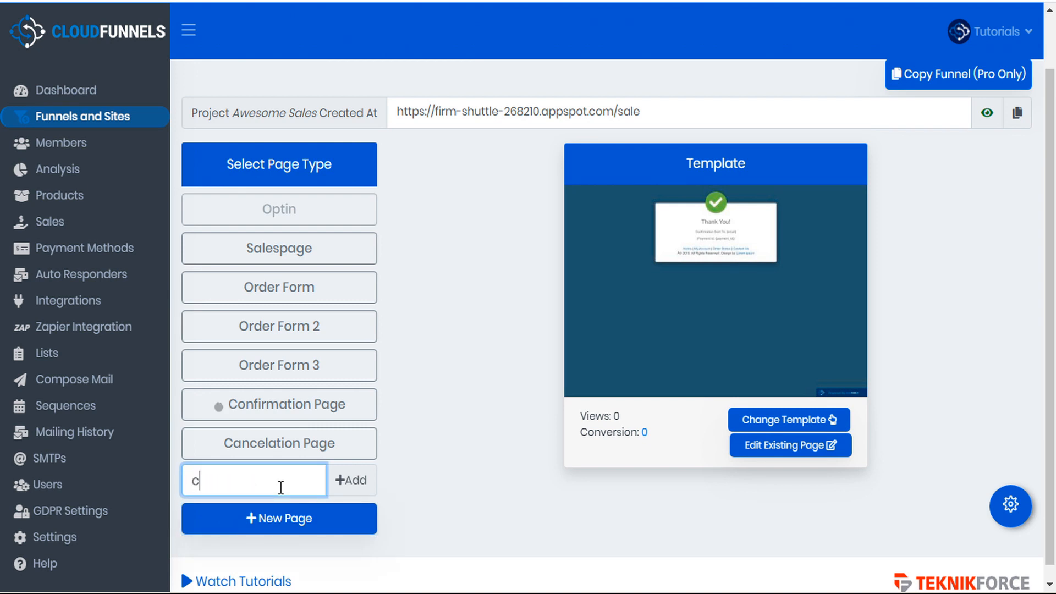
{"action": "type", "text": "onfrimation"}
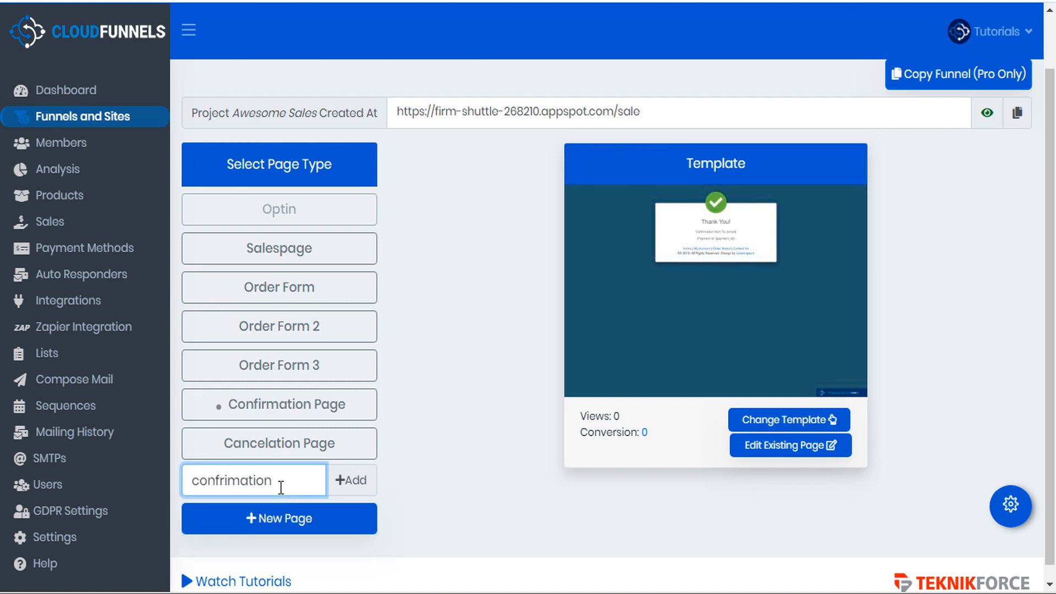
{"action": "type", "text": " bronze"}
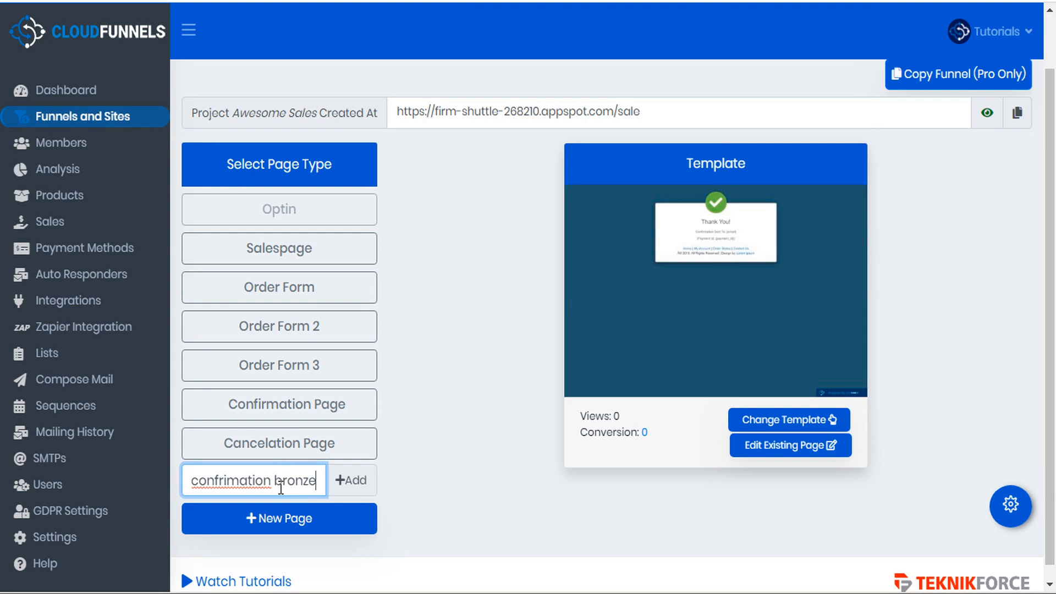
{"action": "left_click", "coordinate": [352, 480]}
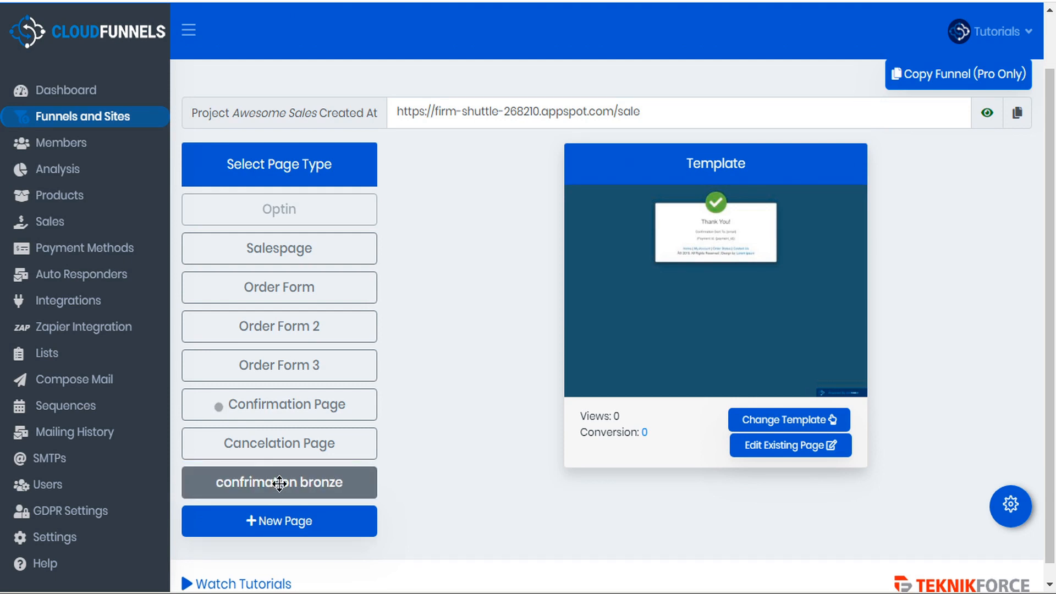
{"action": "left_click", "coordinate": [279, 483]}
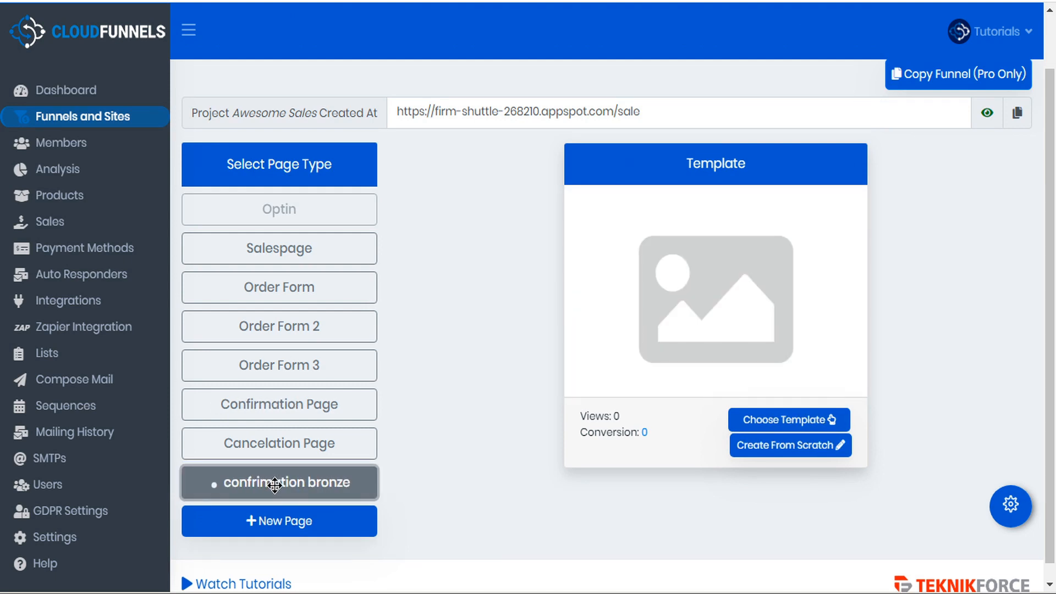
{"action": "left_click_drag", "start_coordinate": [274, 484], "coordinate": [279, 336]}
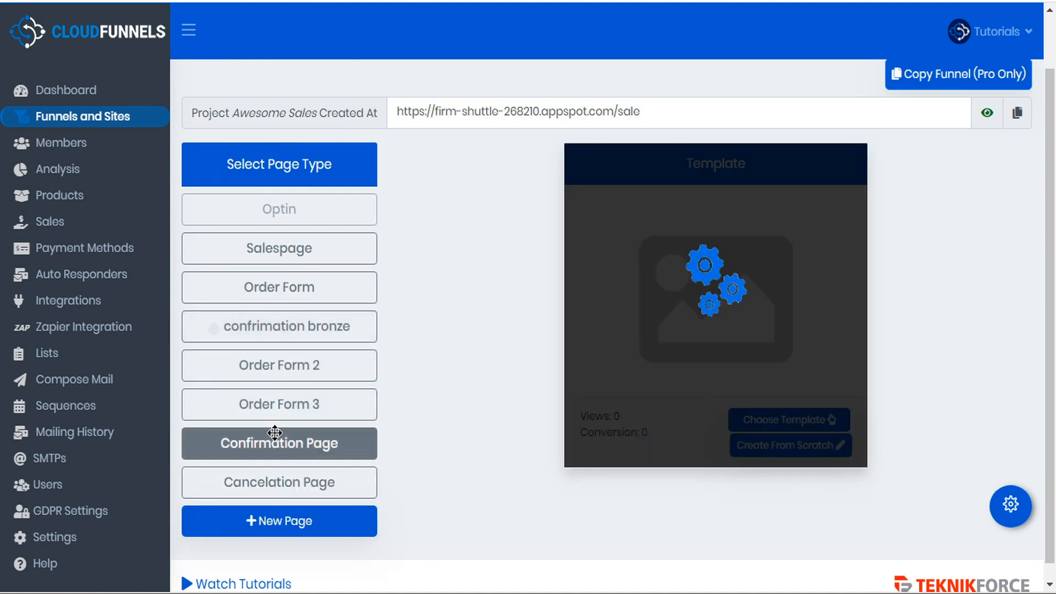
Delete the confrimation bronze page from the funnel
{"action": "left_click", "coordinate": [290, 291]}
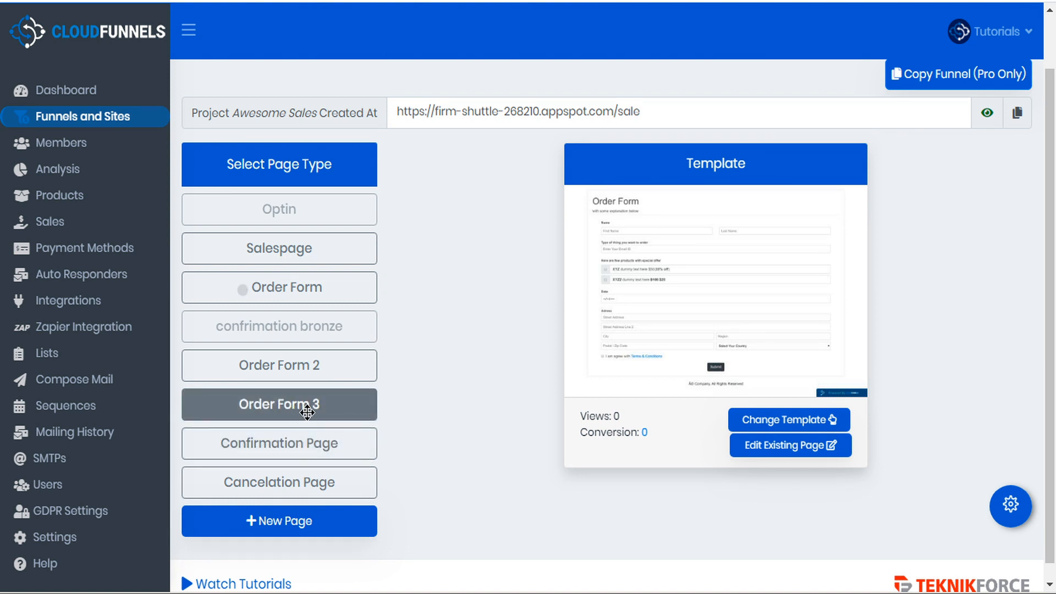
{"action": "left_click", "coordinate": [298, 326]}
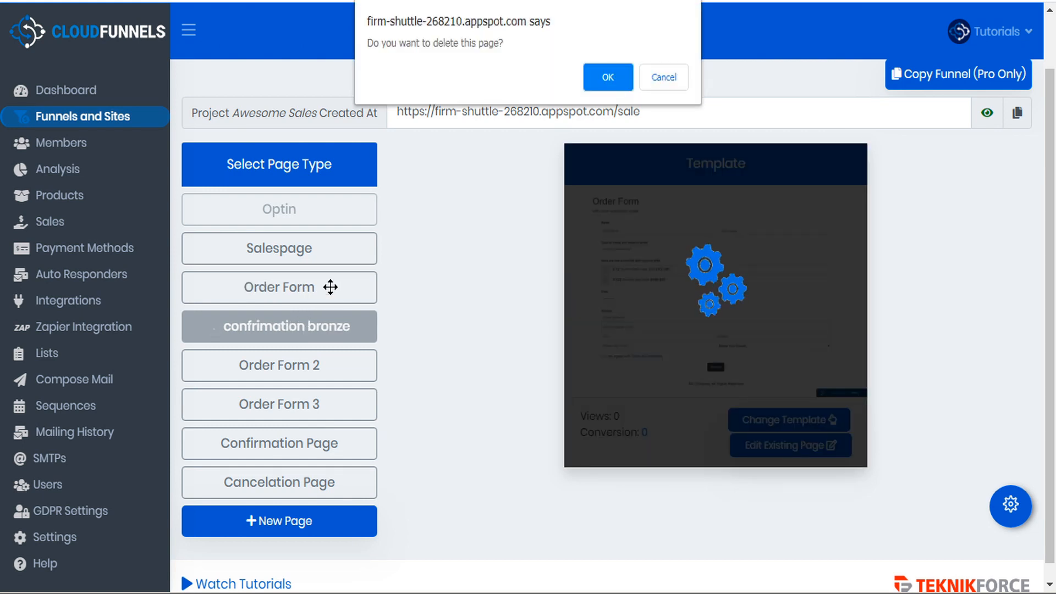
{"action": "left_click", "coordinate": [611, 81]}
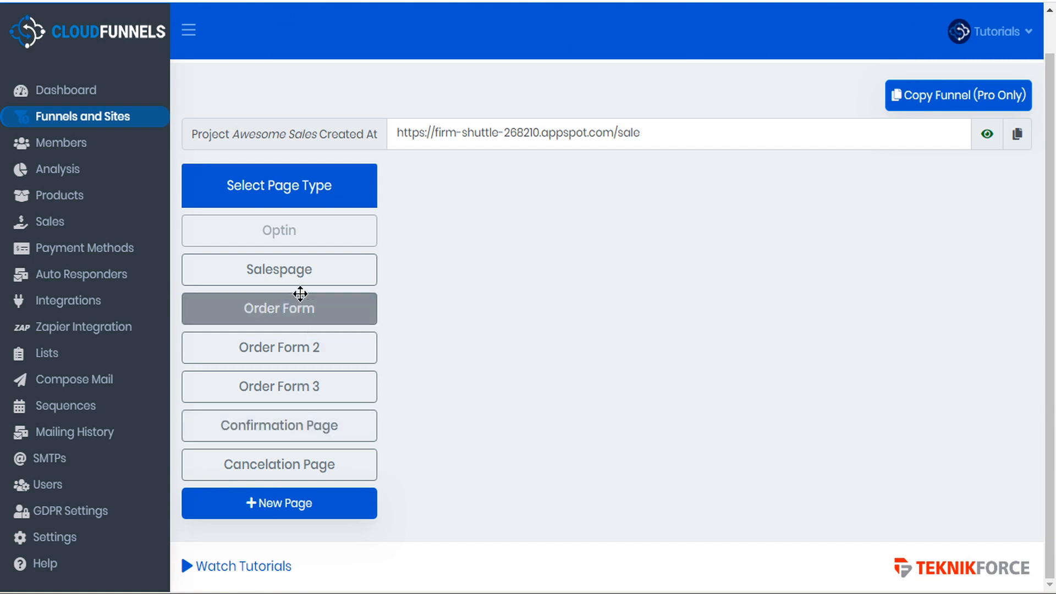
Review the page settings of the Salespage and return to the funnel's pages
{"action": "left_click_drag", "start_coordinate": [306, 273], "coordinate": [321, 228]}
{"action": "left_click", "coordinate": [308, 277]}
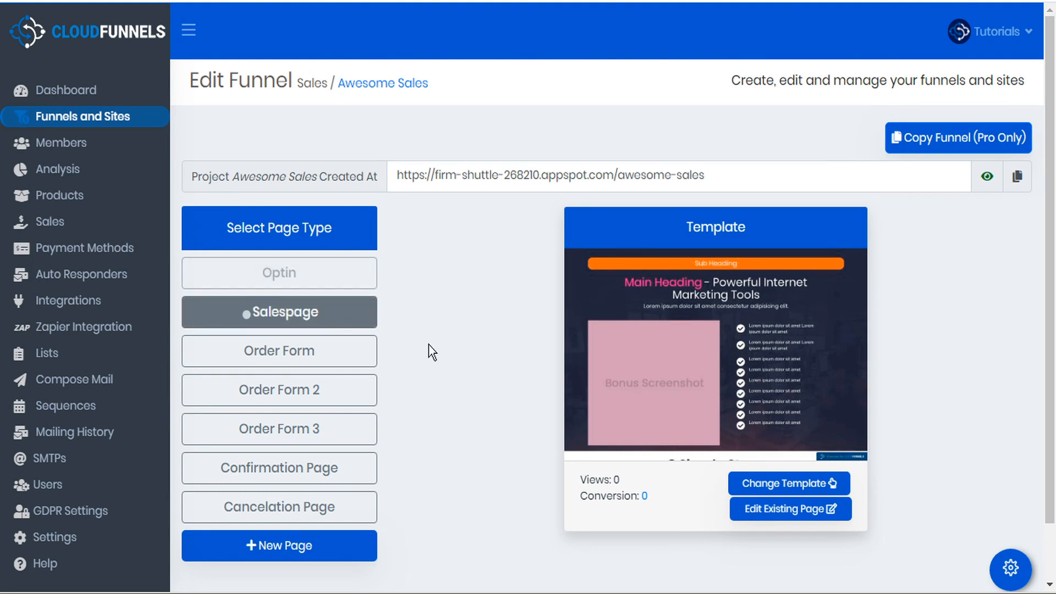
{"action": "left_click", "coordinate": [1011, 568]}
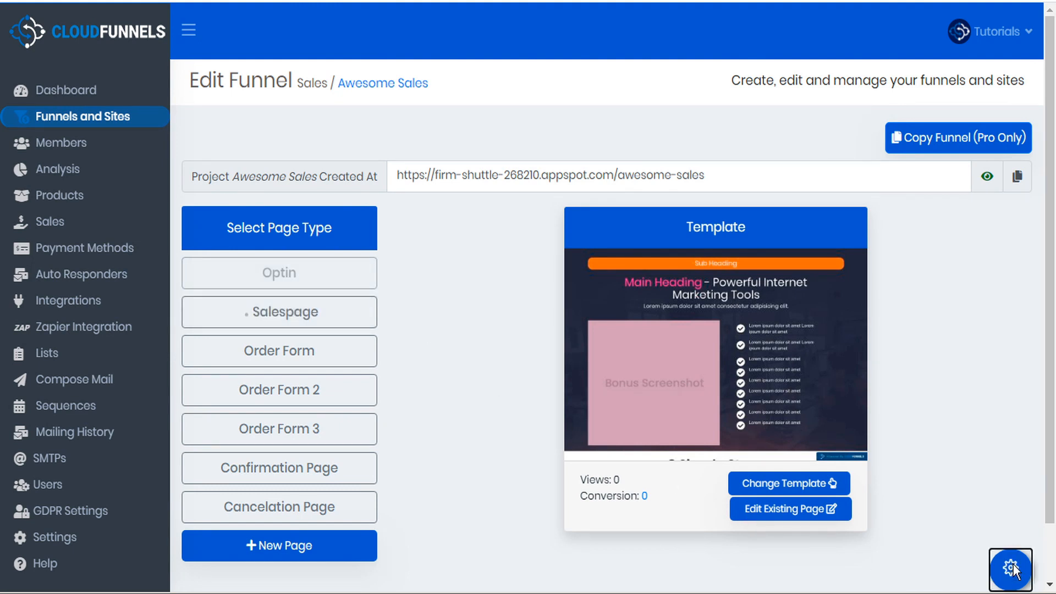
{"action": "scroll", "coordinate": [474, 358], "scroll_direction": "down", "scroll_amount": 5}
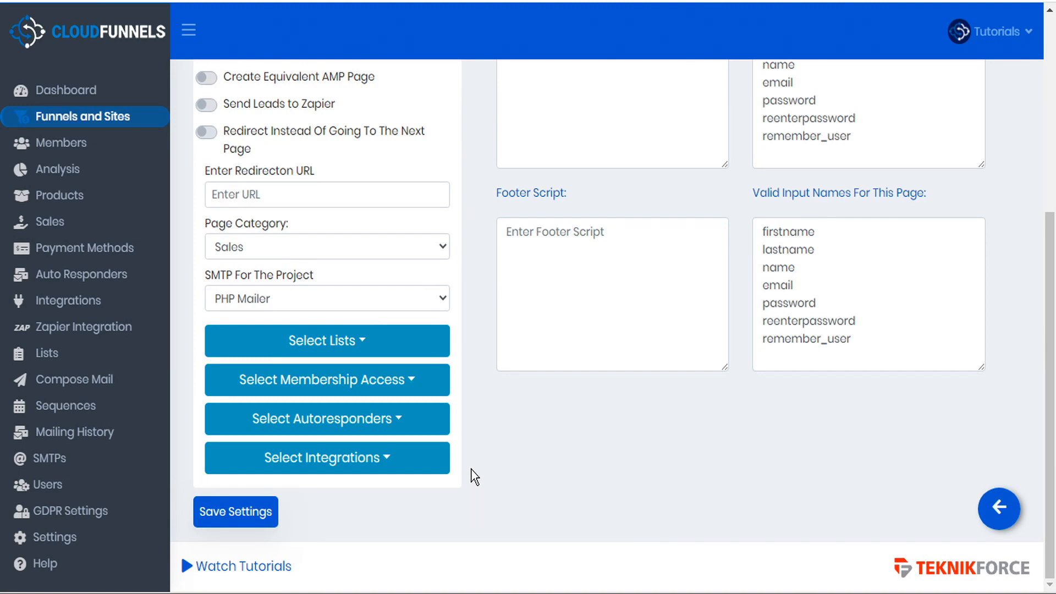
{"action": "scroll", "coordinate": [470, 470], "scroll_direction": "up", "scroll_amount": 5}
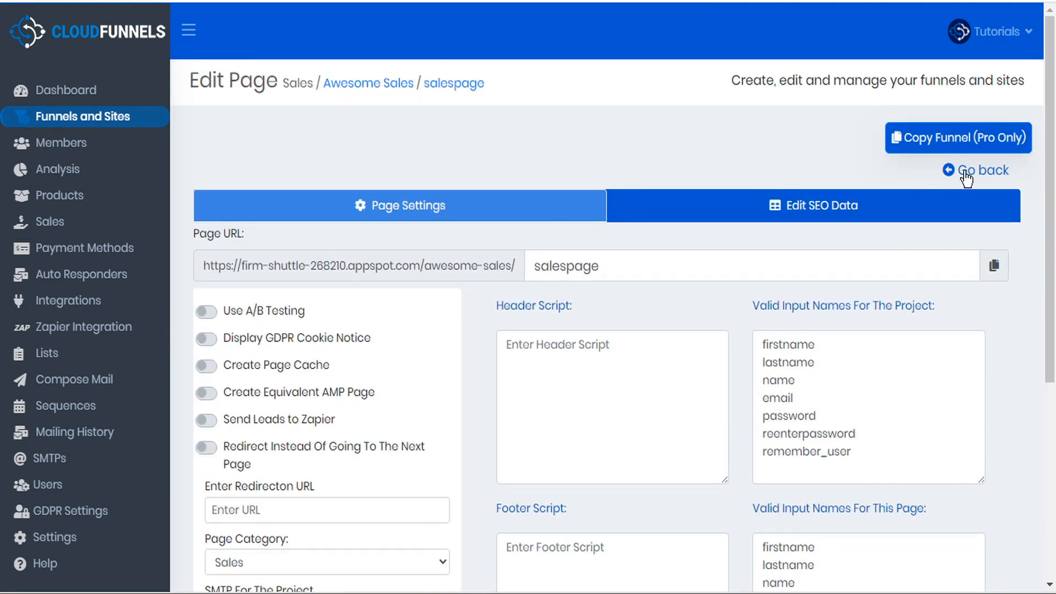
{"action": "left_click", "coordinate": [966, 176]}
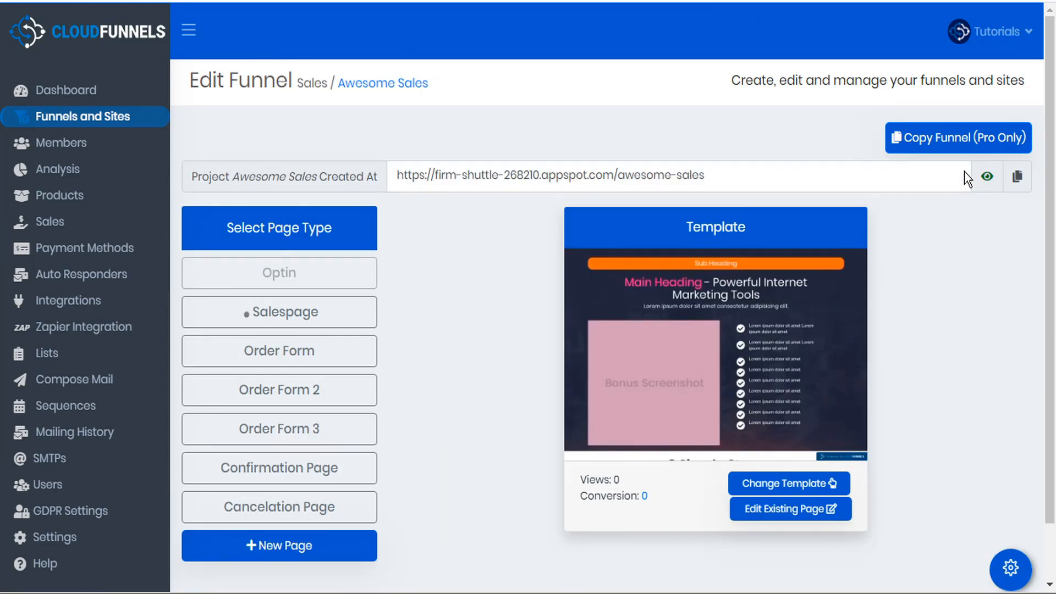
Open the existing Salespage in the page editor and go to its Pricing section
{"action": "left_click", "coordinate": [783, 512]}
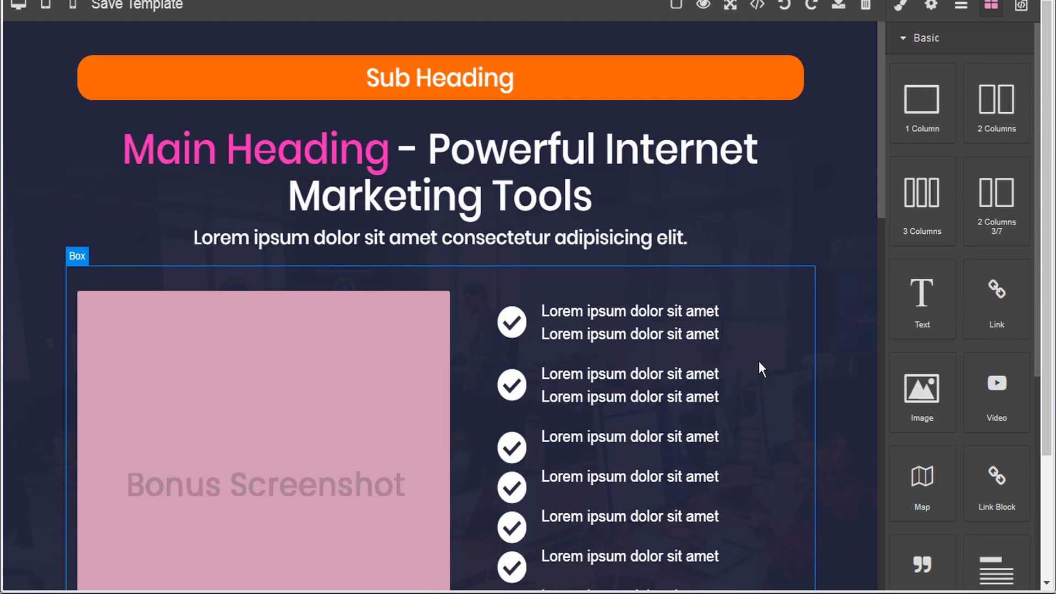
{"action": "scroll", "coordinate": [741, 292], "scroll_direction": "down", "scroll_amount": 5}
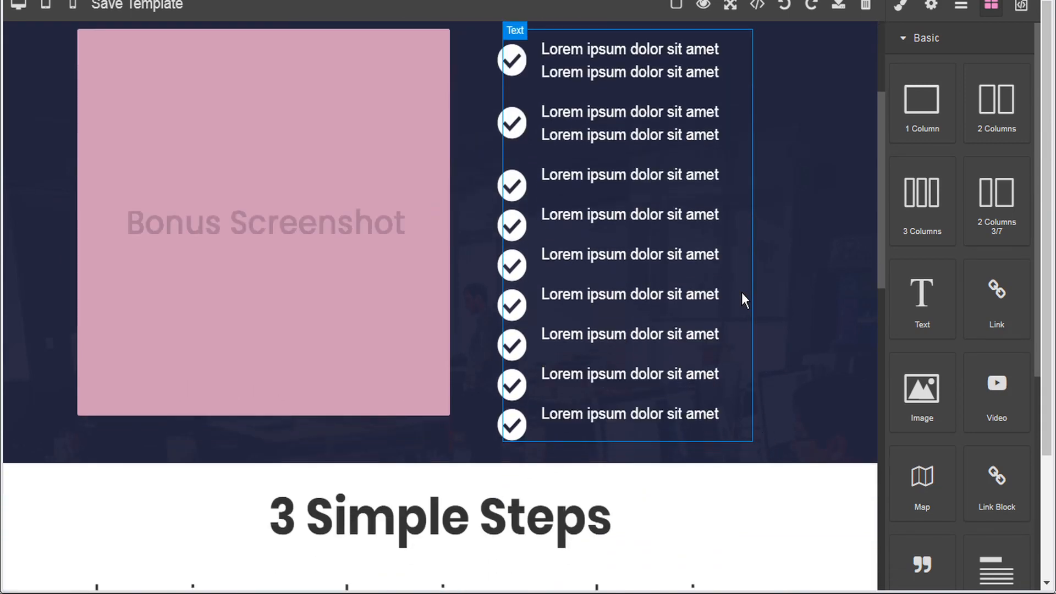
{"action": "scroll", "coordinate": [741, 292], "scroll_direction": "down", "scroll_amount": 5}
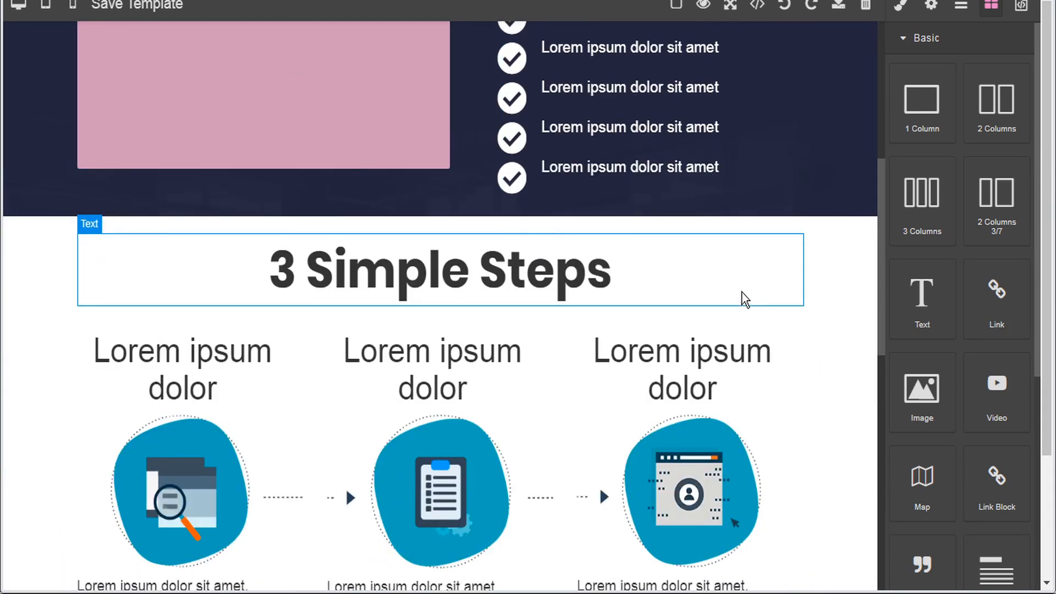
{"action": "scroll", "coordinate": [858, 397], "scroll_direction": "down", "scroll_amount": 15}
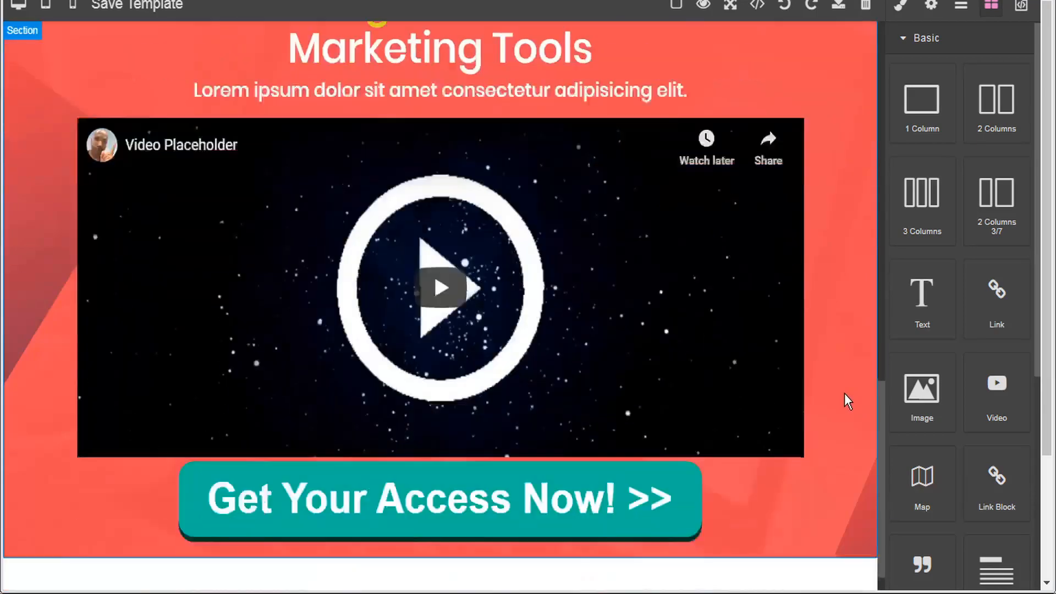
{"action": "scroll", "coordinate": [844, 394], "scroll_direction": "down", "scroll_amount": 4}
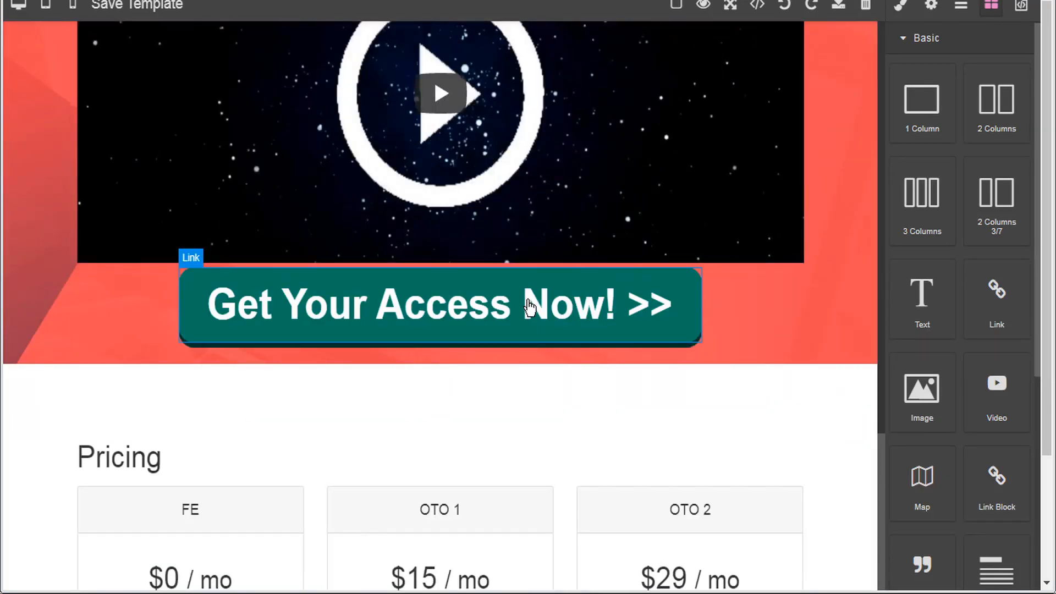
{"action": "scroll", "coordinate": [523, 319], "scroll_direction": "down", "scroll_amount": 5}
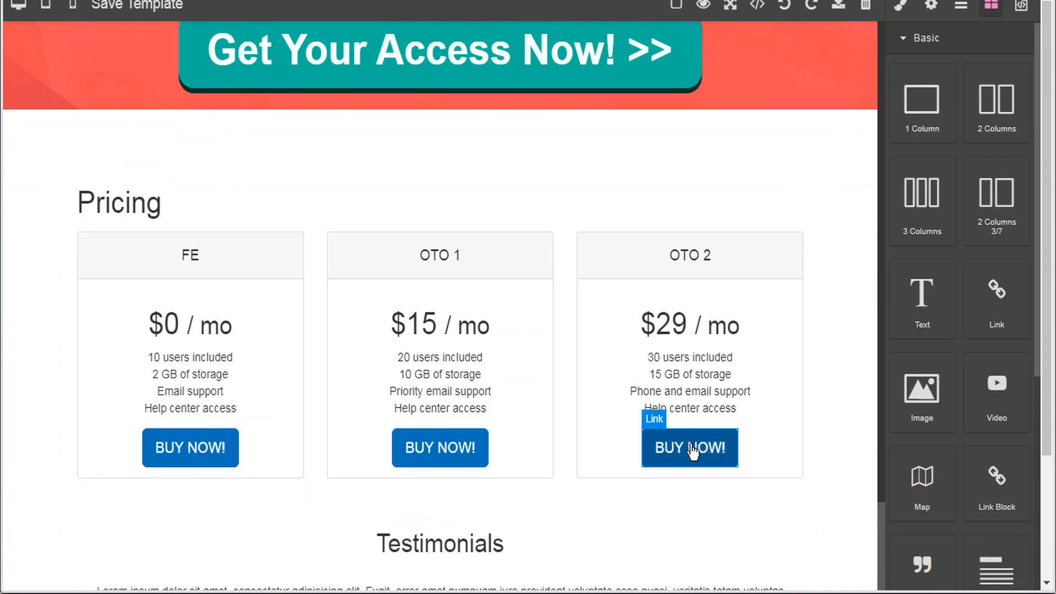
Rename the three plan titles in the Pricing section to Bronze, Silver and Gold
{"action": "left_click", "coordinate": [189, 254]}
{"action": "double_click", "coordinate": [189, 255]}
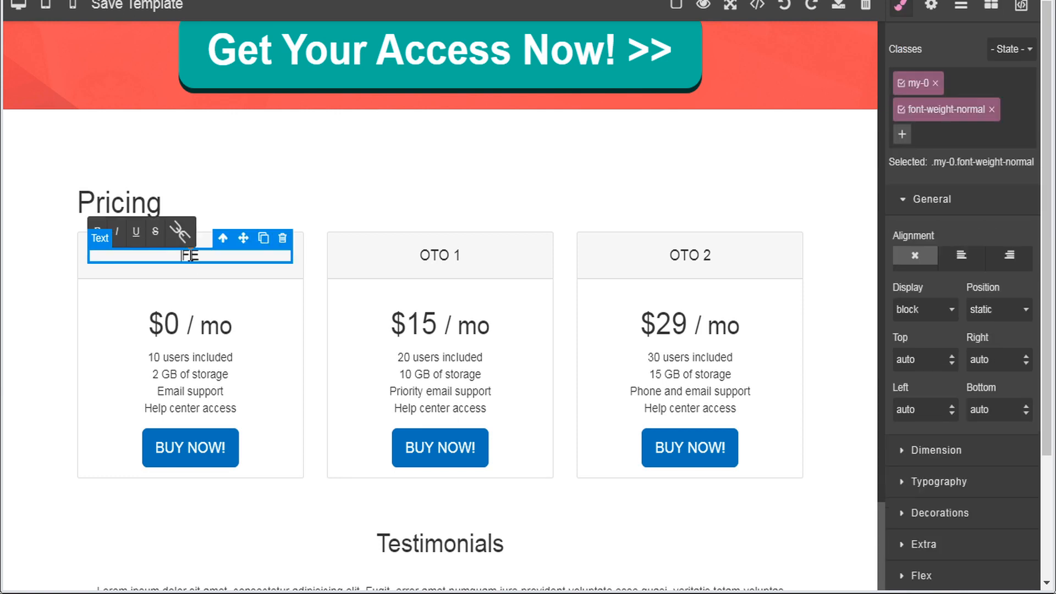
{"action": "double_click", "coordinate": [190, 256]}
{"action": "type", "text": "Brohzw"}
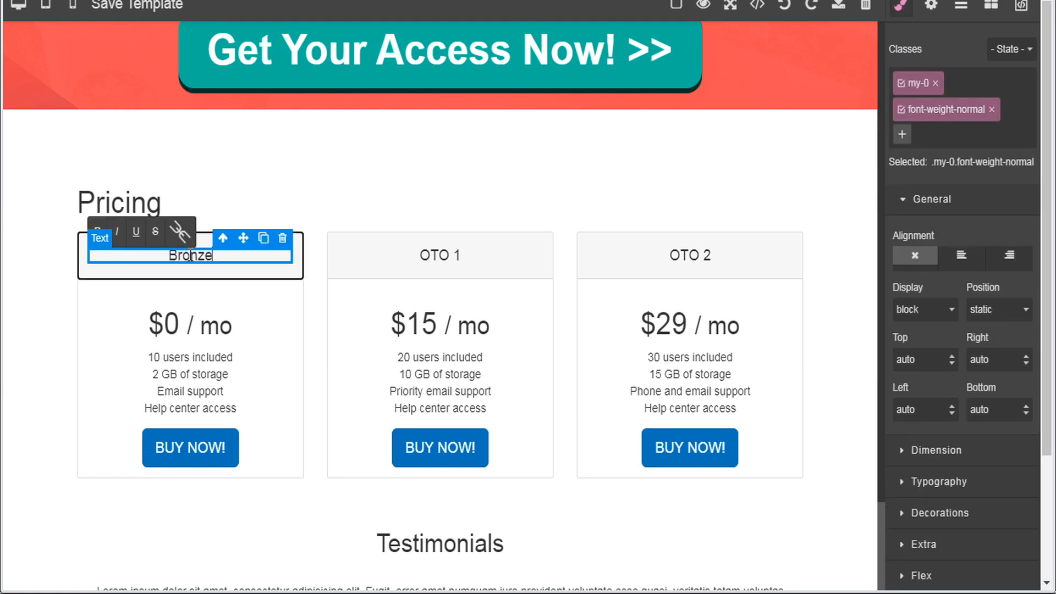
{"action": "left_click", "coordinate": [450, 266]}
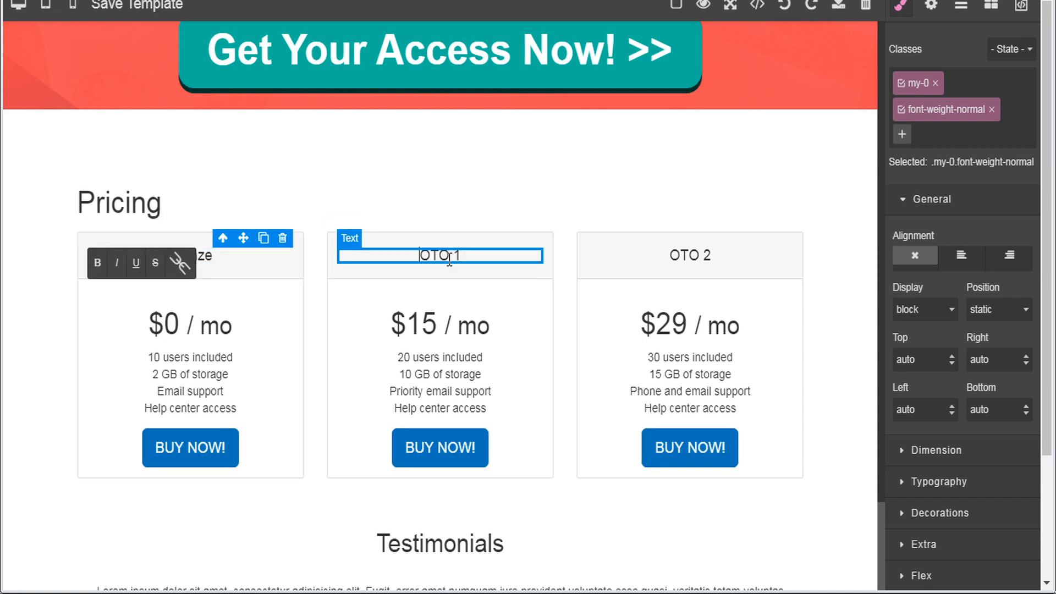
{"action": "double_click", "coordinate": [449, 261]}
{"action": "triple_click", "coordinate": [449, 261]}
{"action": "type", "text": "Silver"}
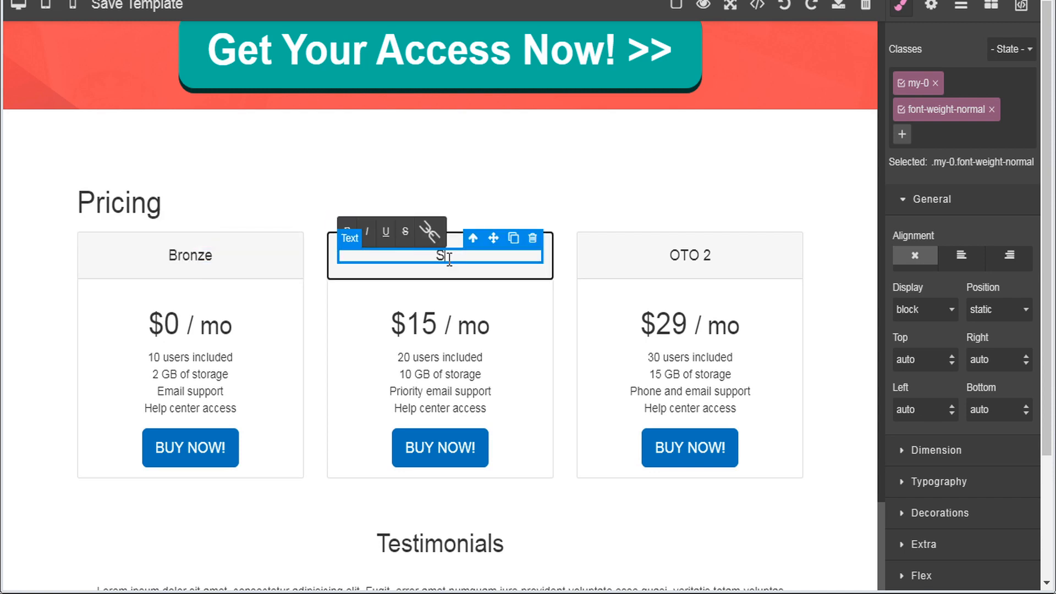
{"action": "left_click", "coordinate": [693, 258]}
{"action": "triple_click", "coordinate": [693, 256]}
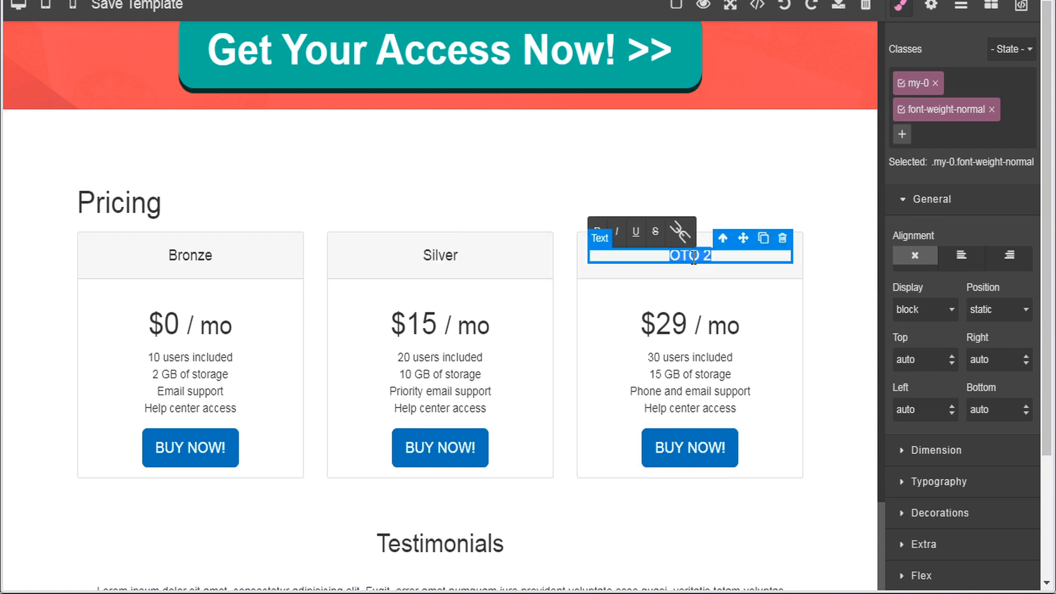
{"action": "type", "text": "Gold"}
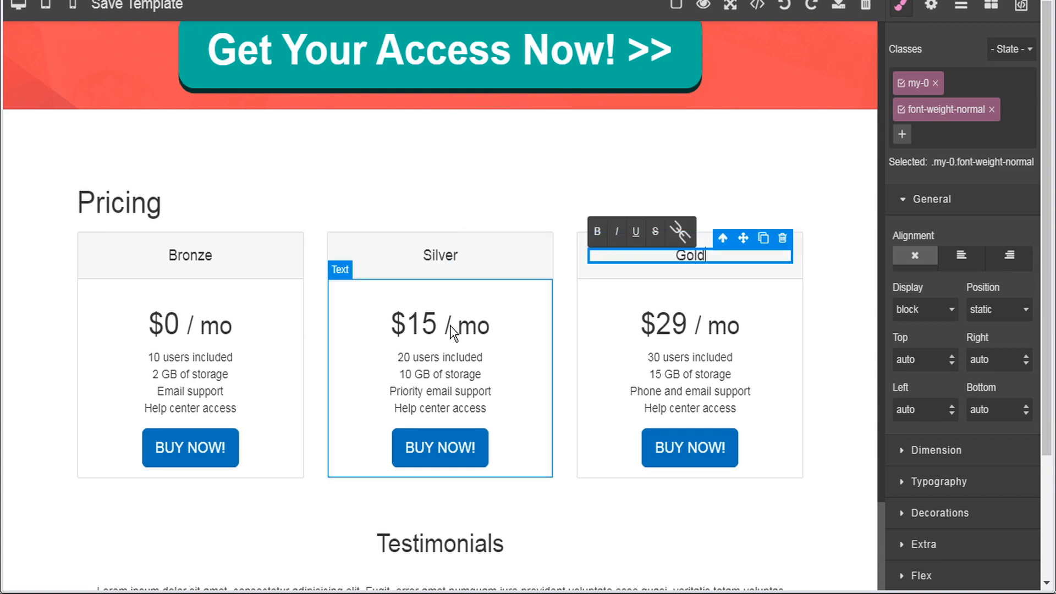
Set the plan prices to $10 for Bronze, $20 for Silver and $30 for Gold
{"action": "triple_click", "coordinate": [169, 324]}
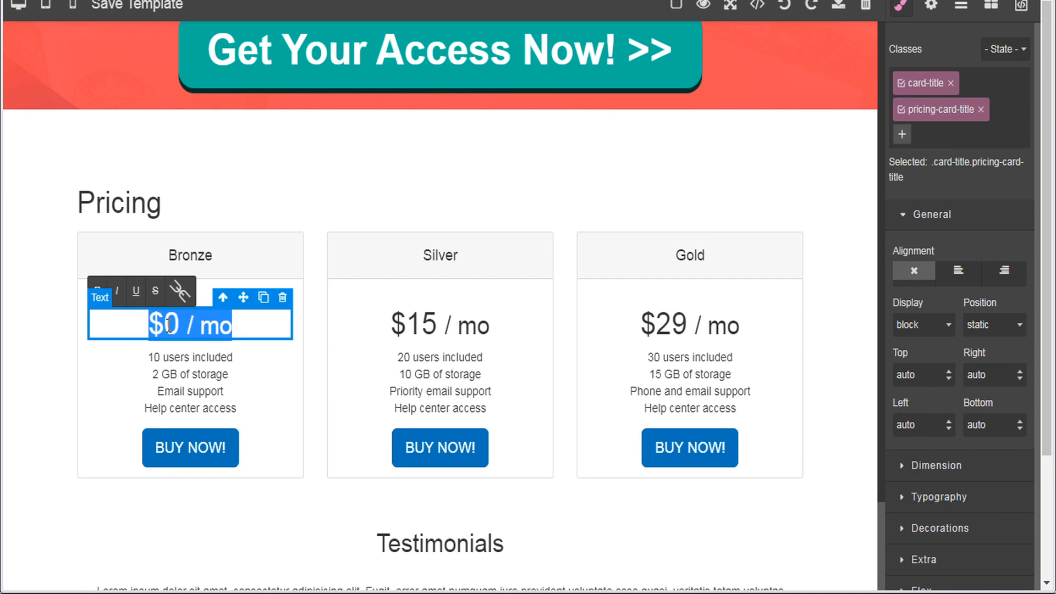
{"action": "type", "text": "$10"}
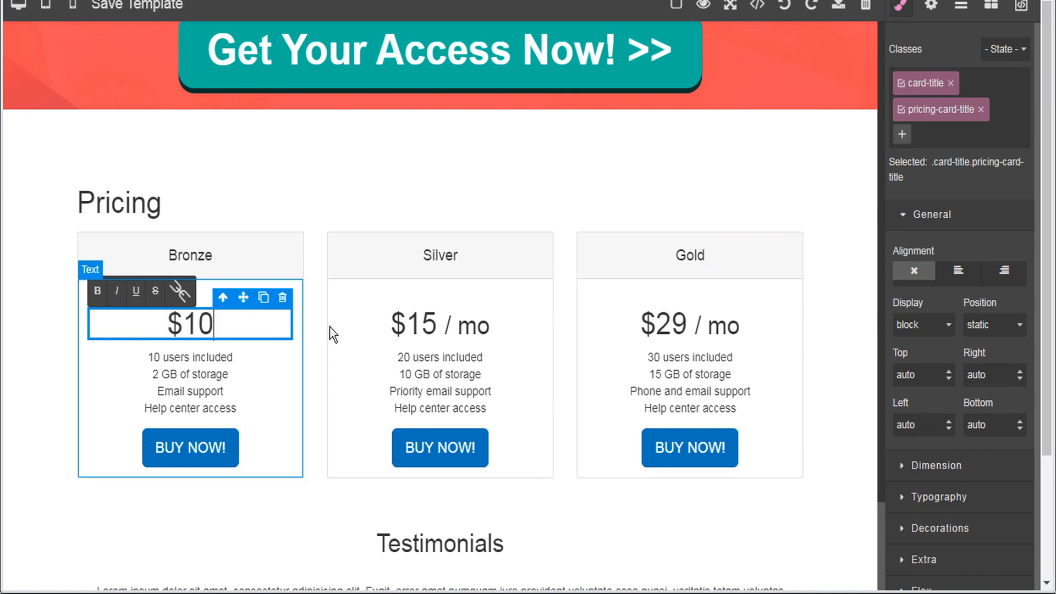
{"action": "left_click", "coordinate": [432, 318]}
{"action": "triple_click", "coordinate": [432, 318]}
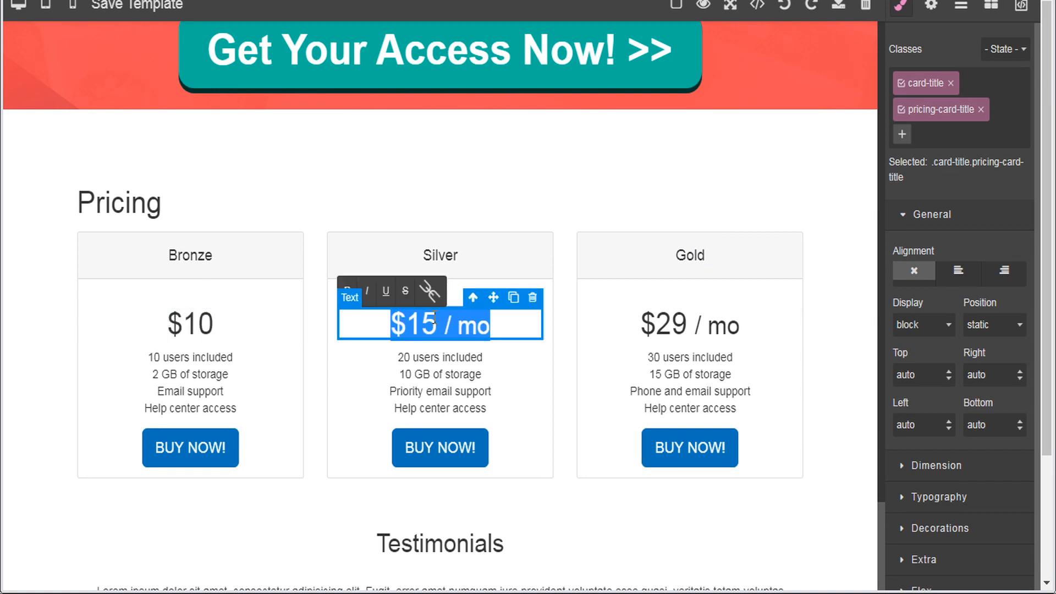
{"action": "type", "text": "$20"}
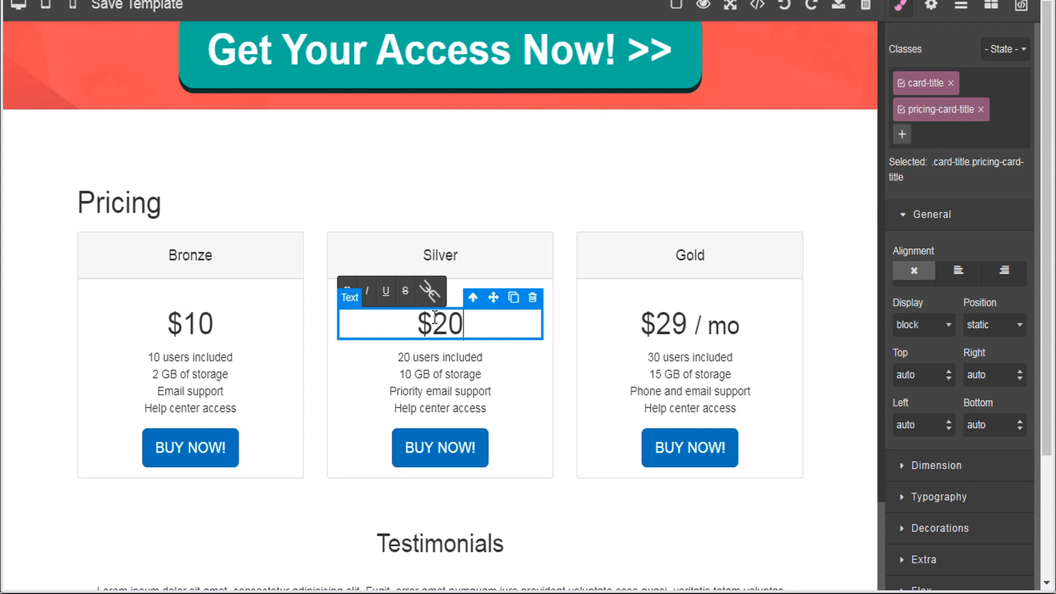
{"action": "left_click", "coordinate": [685, 324]}
{"action": "triple_click", "coordinate": [684, 323]}
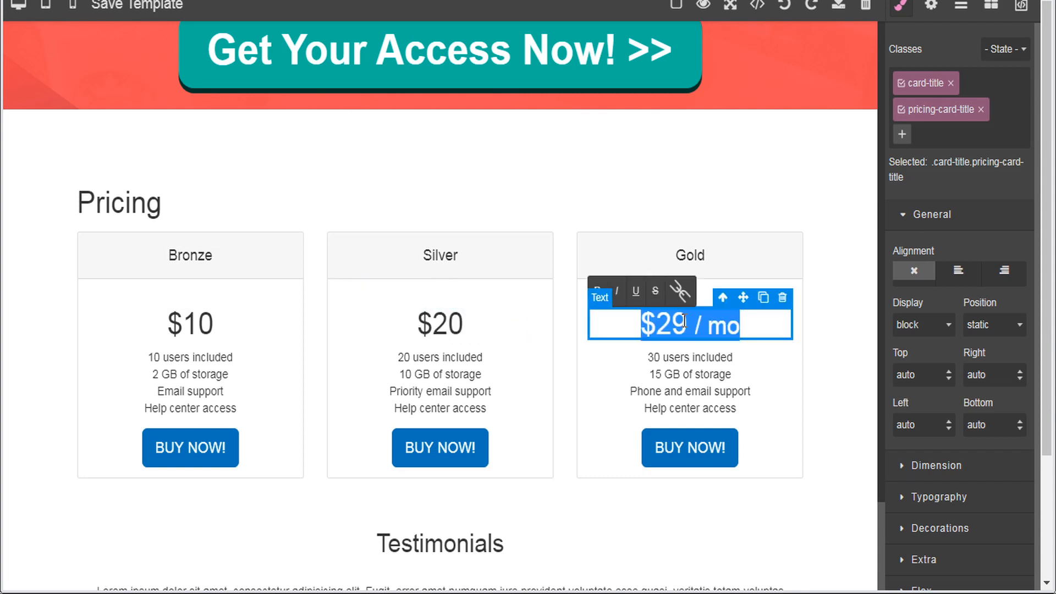
{"action": "type", "text": "$30"}
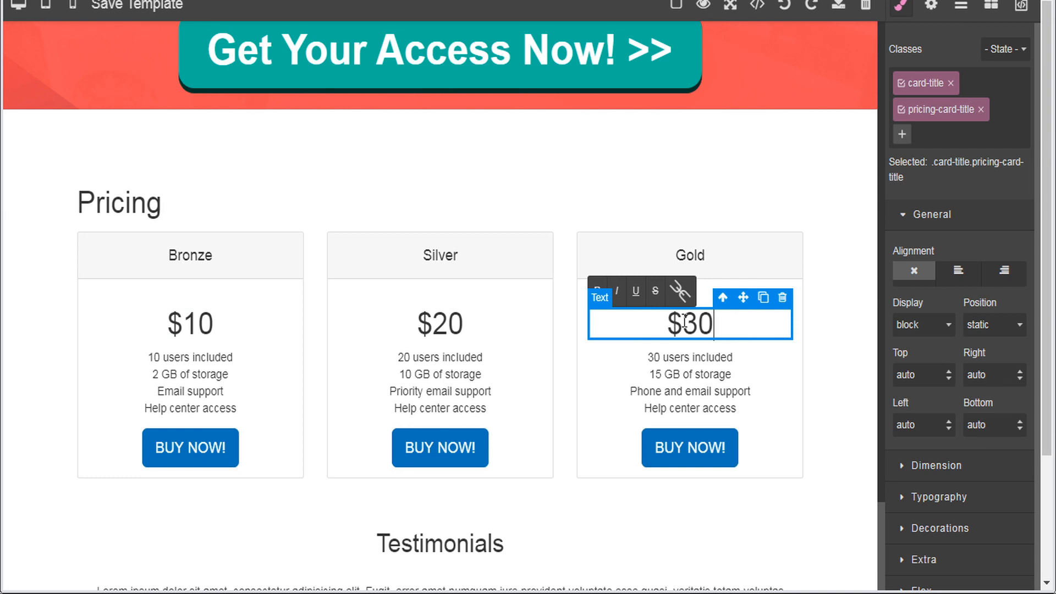
Select the Bronze plan's BUY NOW! button and get the Order Form page's URL from its page settings
{"action": "left_click", "coordinate": [187, 460]}
{"action": "left_click", "coordinate": [187, 460]}
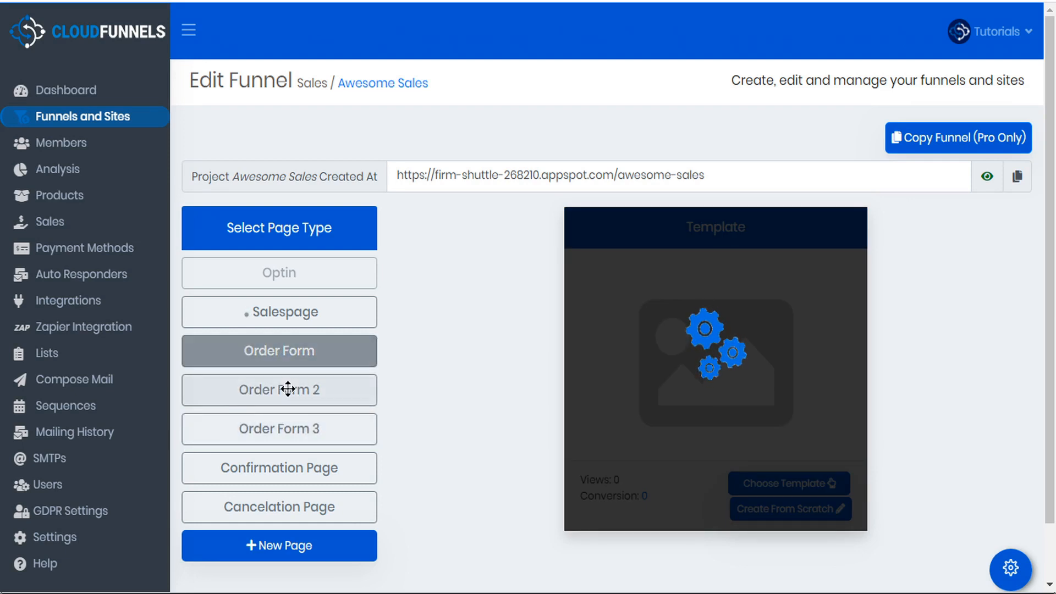
{"action": "left_click", "coordinate": [314, 353]}
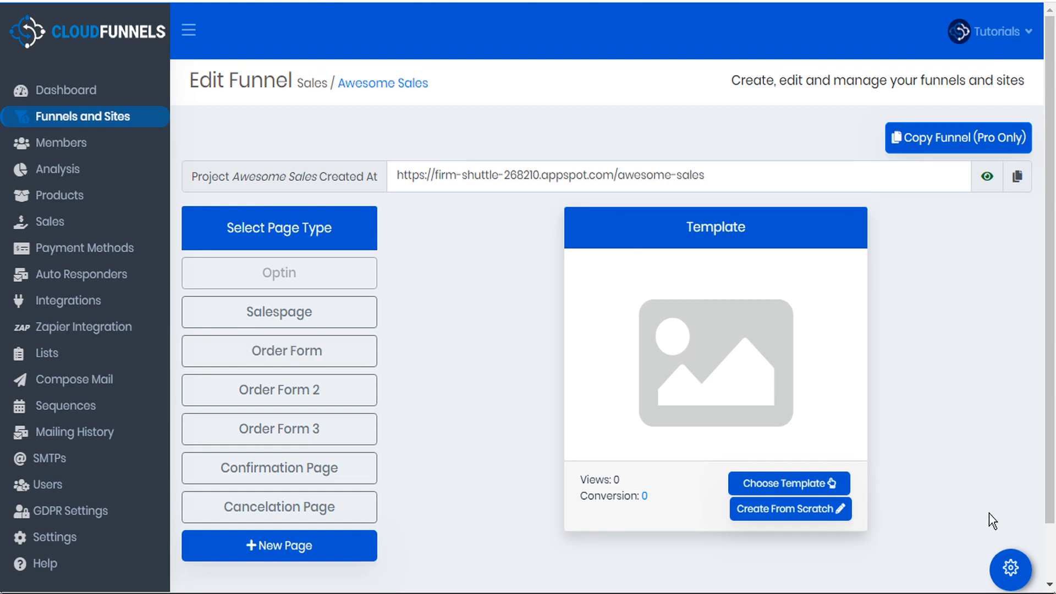
{"action": "left_click", "coordinate": [1011, 572]}
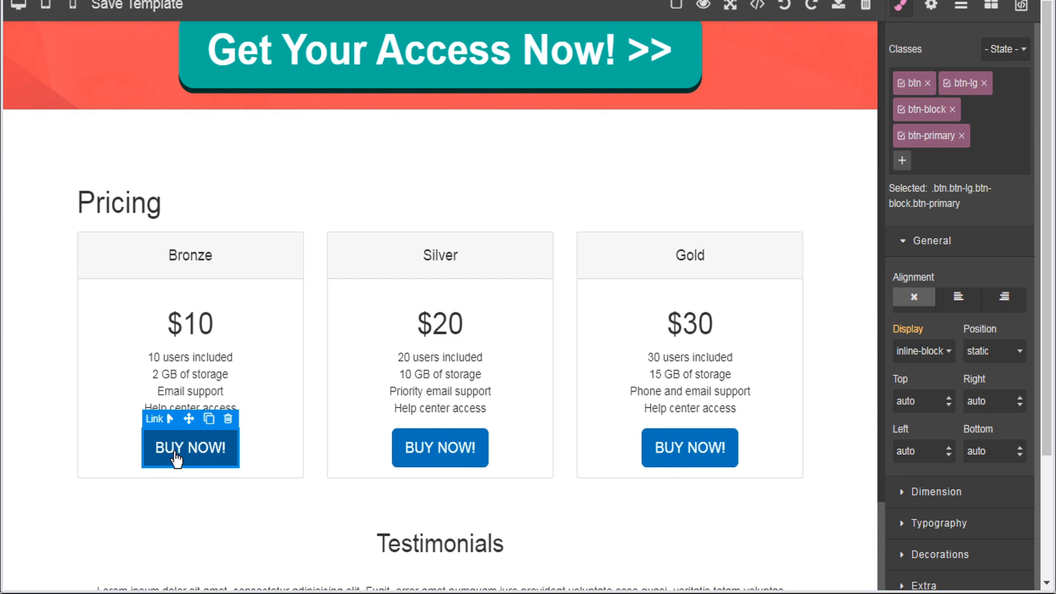
Link the Bronze BUY NOW! button to the Order Form URL, opening in a new window, with the title bronze
{"action": "left_click", "coordinate": [931, 8]}
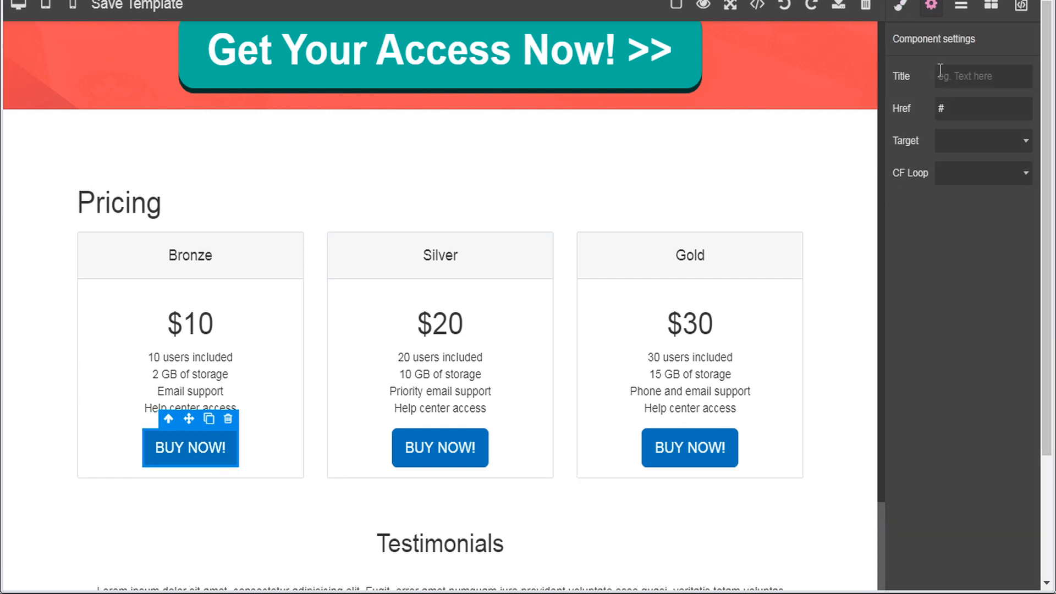
{"action": "left_click_drag", "start_coordinate": [957, 105], "coordinate": [912, 103]}
{"action": "key", "text": "ctrl+v"}
{"action": "left_click", "coordinate": [1025, 139]}
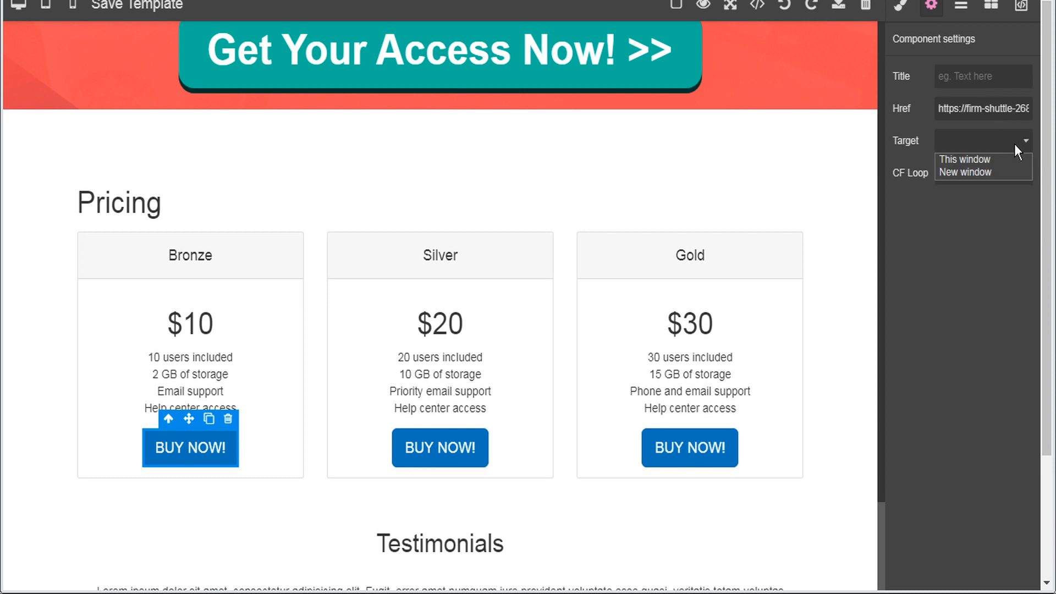
{"action": "left_click", "coordinate": [988, 170]}
{"action": "left_click", "coordinate": [957, 75]}
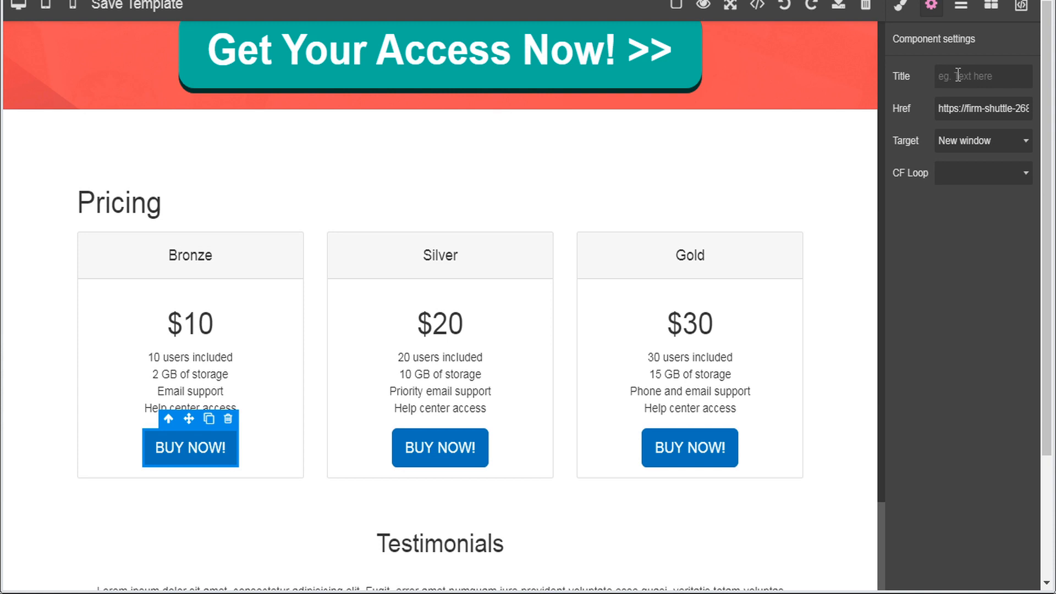
{"action": "type", "text": "bronze"}
Select the Silver plan's BUY NOW! button and get the Order Form 2 page's URL from its page settings
{"action": "left_click", "coordinate": [457, 450]}
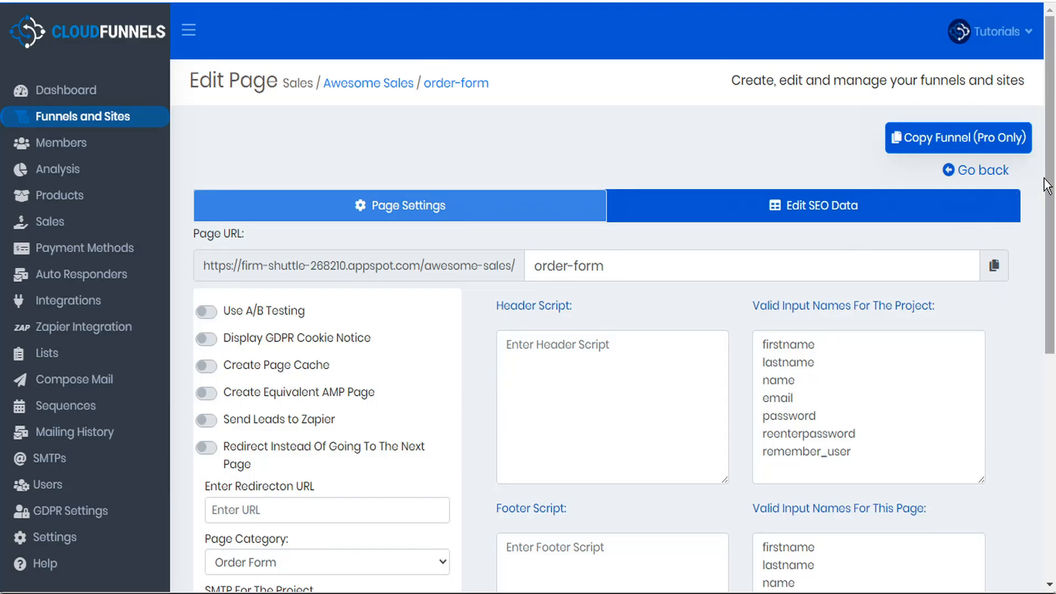
{"action": "left_click", "coordinate": [1000, 172]}
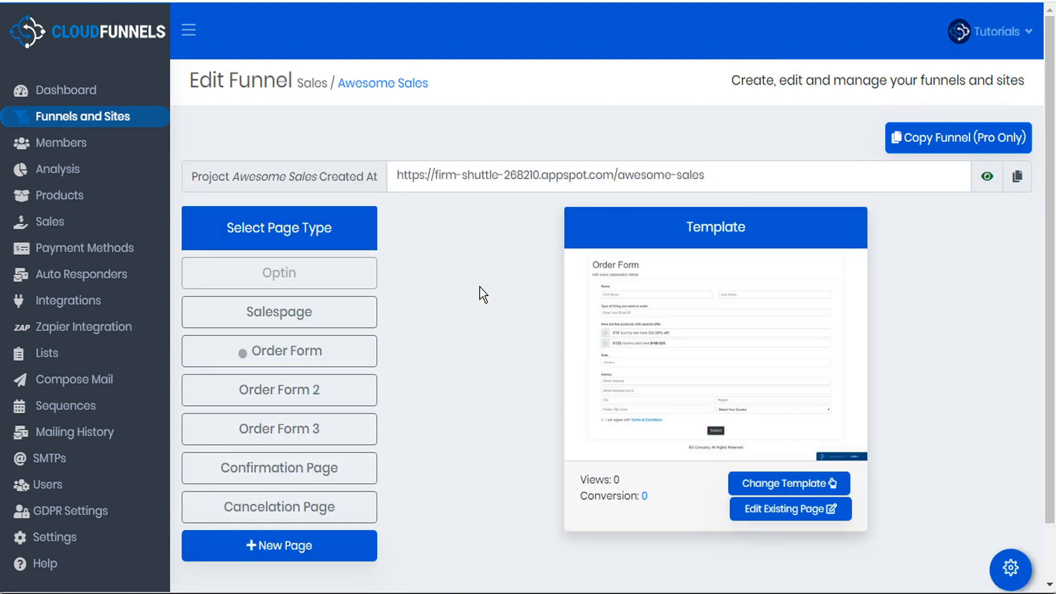
{"action": "left_click", "coordinate": [326, 391]}
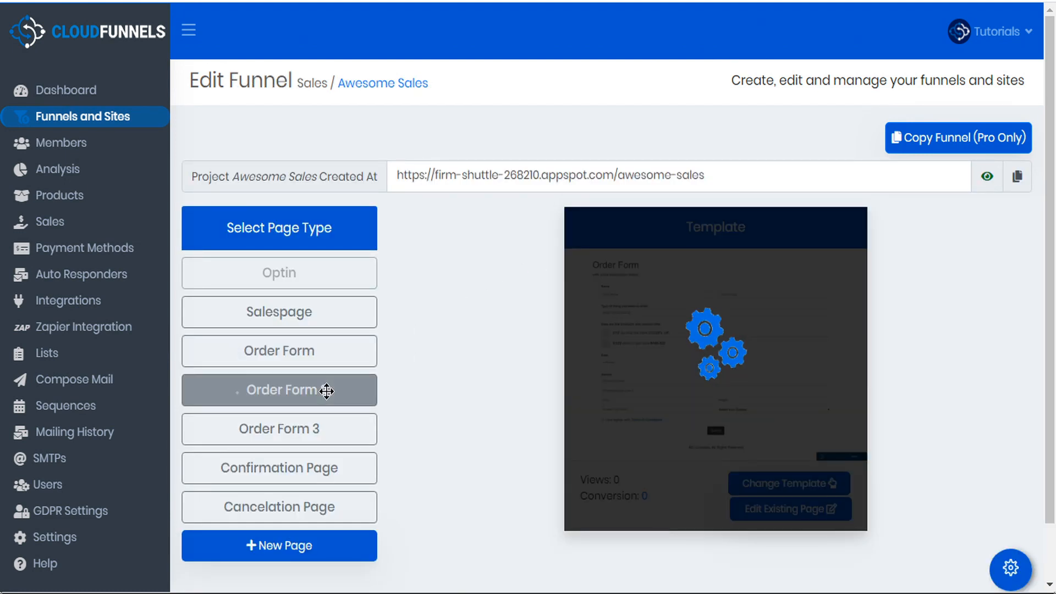
{"action": "left_click", "coordinate": [1012, 574]}
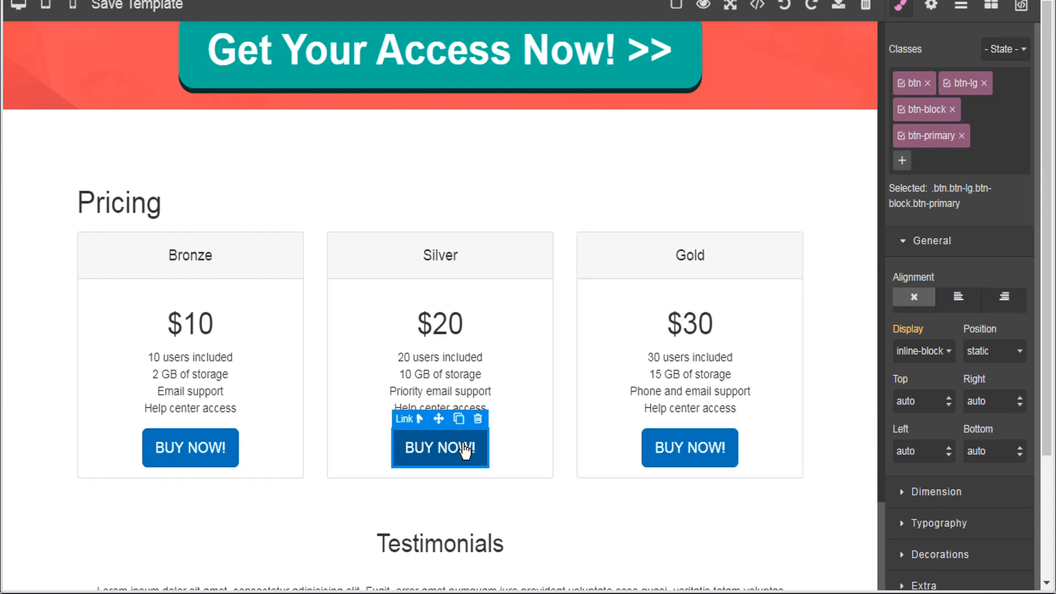
Link the Silver BUY NOW! button to the Order Form 2 URL, opening in a new window, with the title silver
{"action": "left_click", "coordinate": [930, 6]}
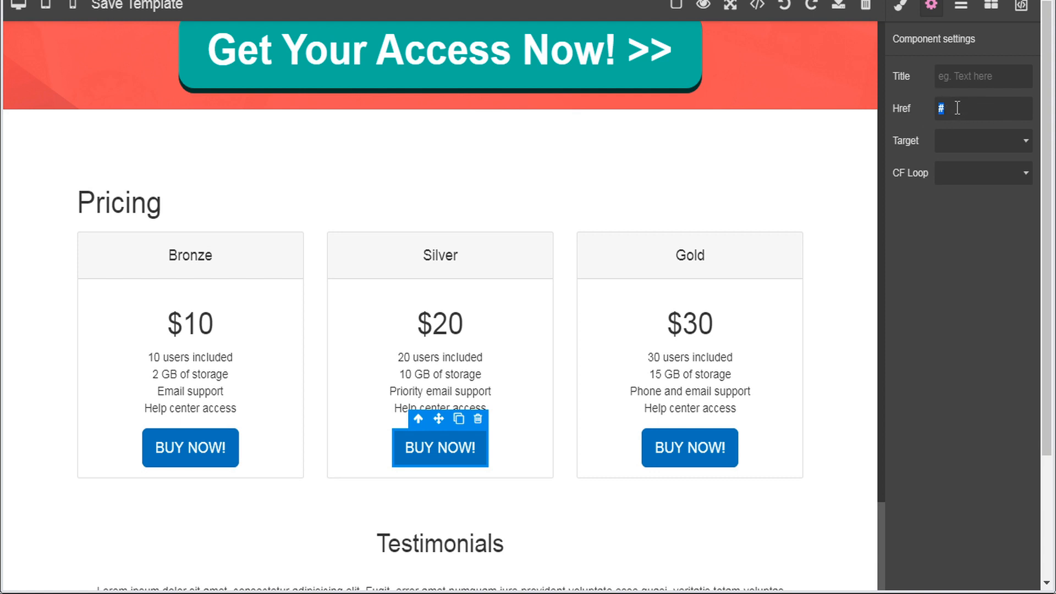
{"action": "key", "text": "ctrl+v"}
{"action": "key", "text": "Home"}
{"action": "left_click", "coordinate": [955, 143]}
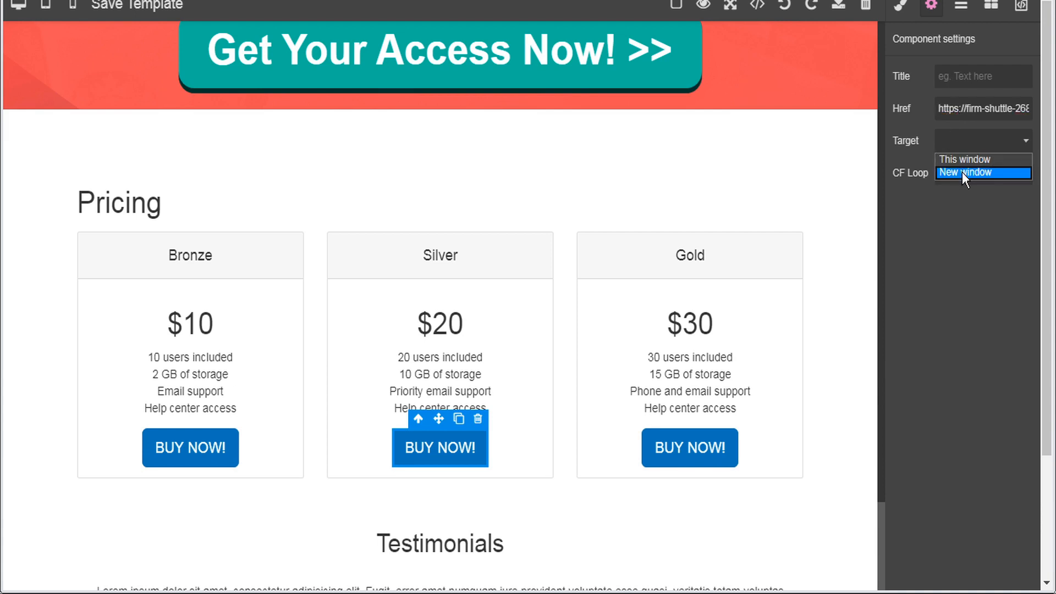
{"action": "left_click", "coordinate": [961, 172]}
{"action": "left_click", "coordinate": [960, 78]}
{"action": "type", "text": "silver"}
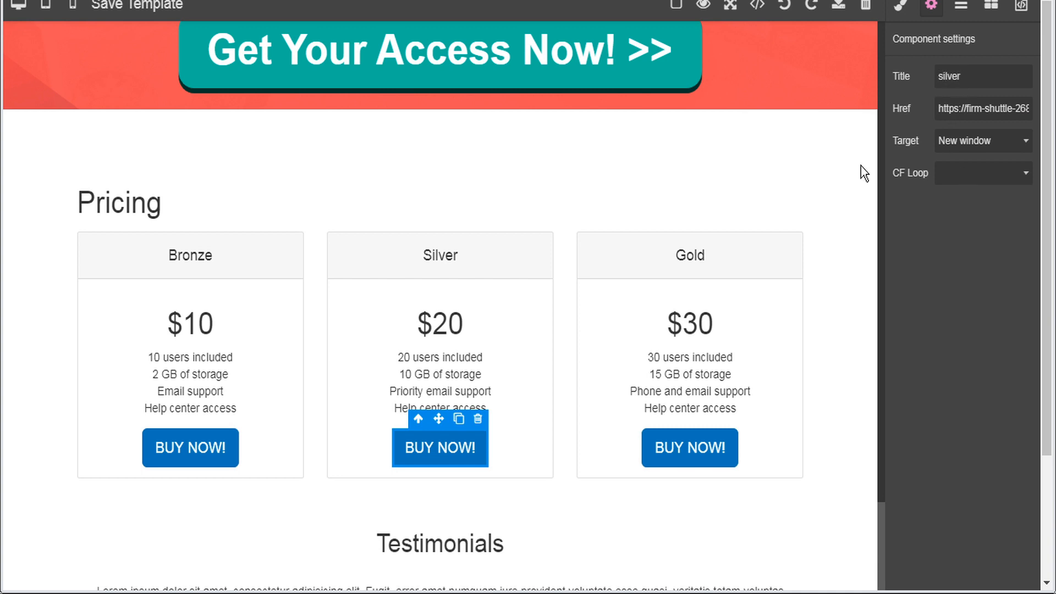
Select the Gold plan's BUY NOW! button and get the Order Form 3 page's URL from its page settings
{"action": "left_click", "coordinate": [693, 454]}
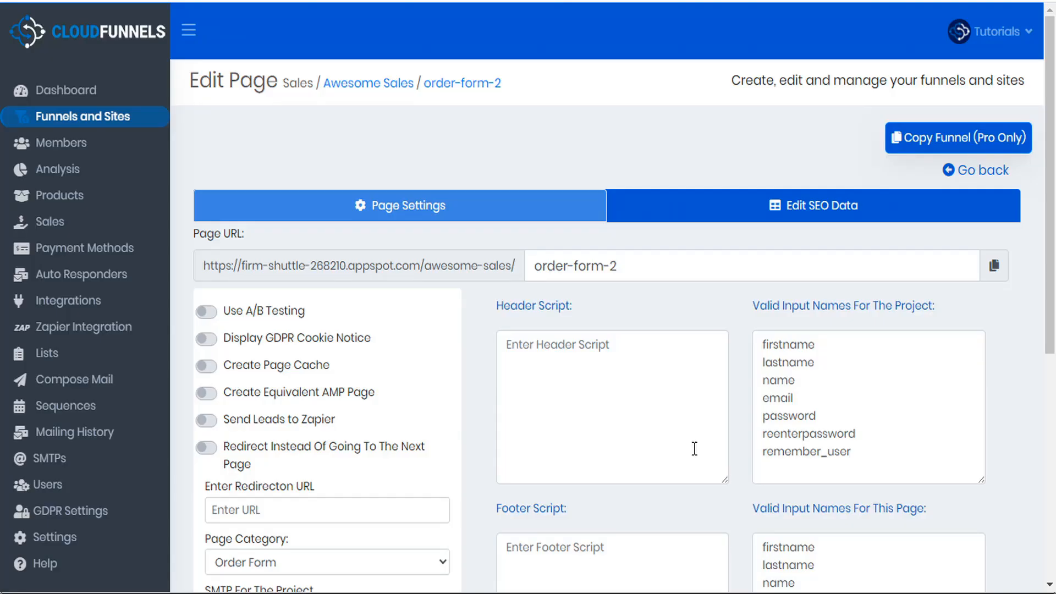
{"action": "left_click", "coordinate": [974, 171]}
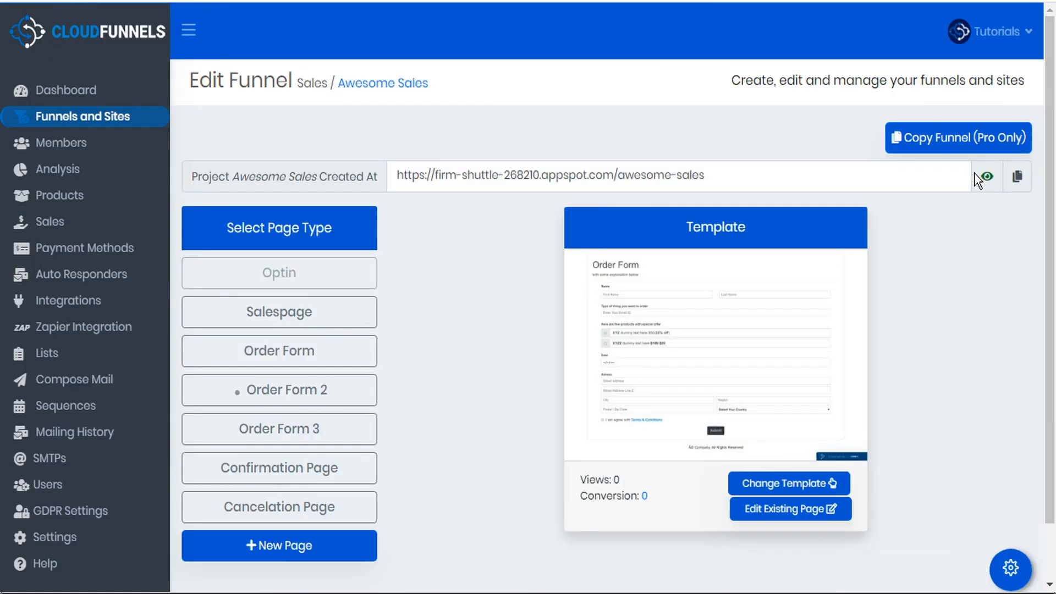
{"action": "left_click", "coordinate": [325, 429]}
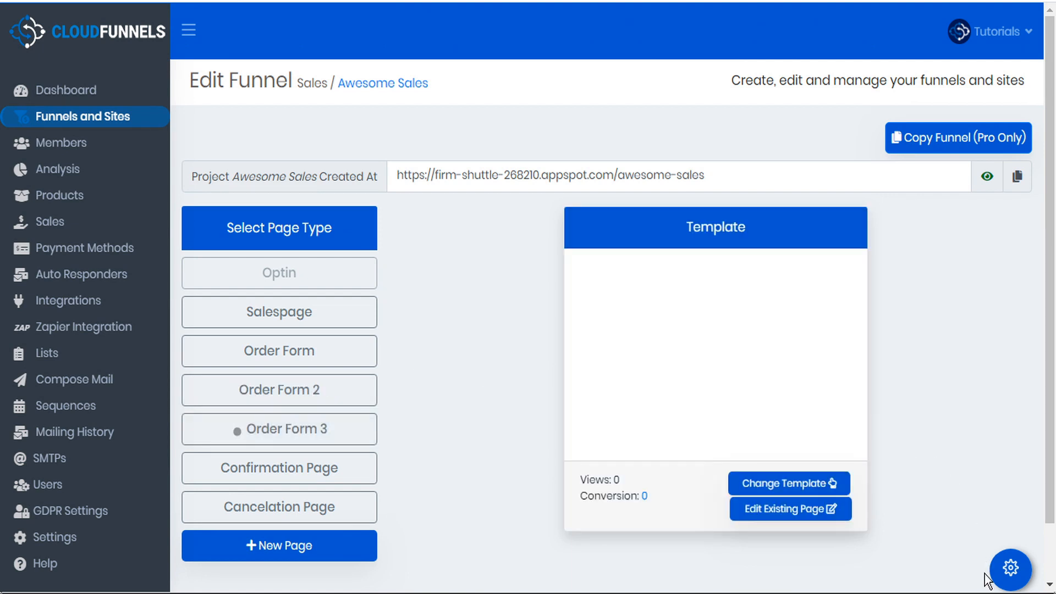
{"action": "left_click", "coordinate": [1009, 568]}
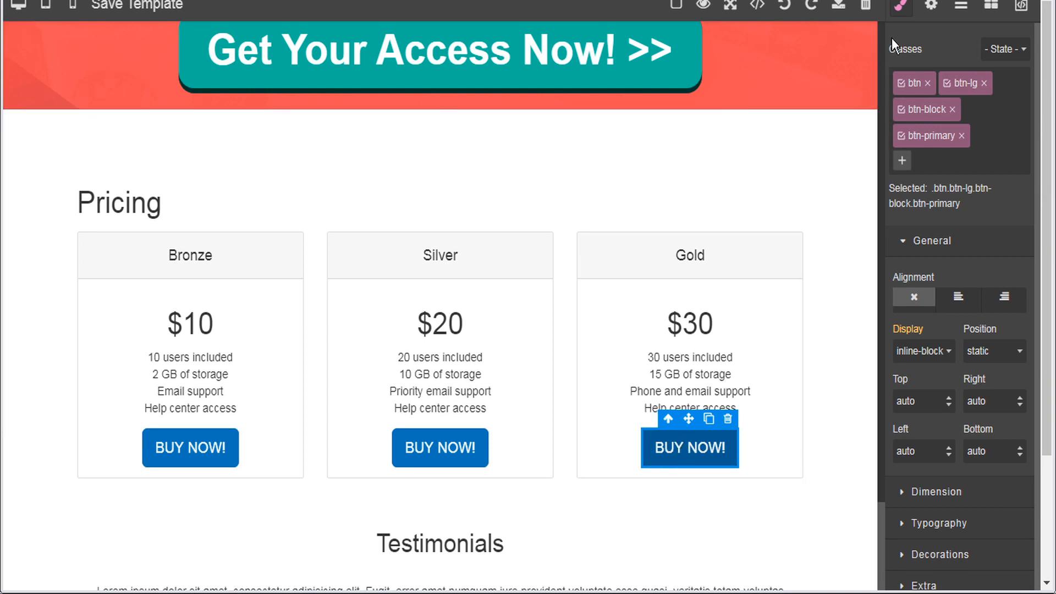
Link the Gold BUY NOW! button to the Order Form 3 URL in a new window, title it gold, and save the template
{"action": "left_click", "coordinate": [931, 7]}
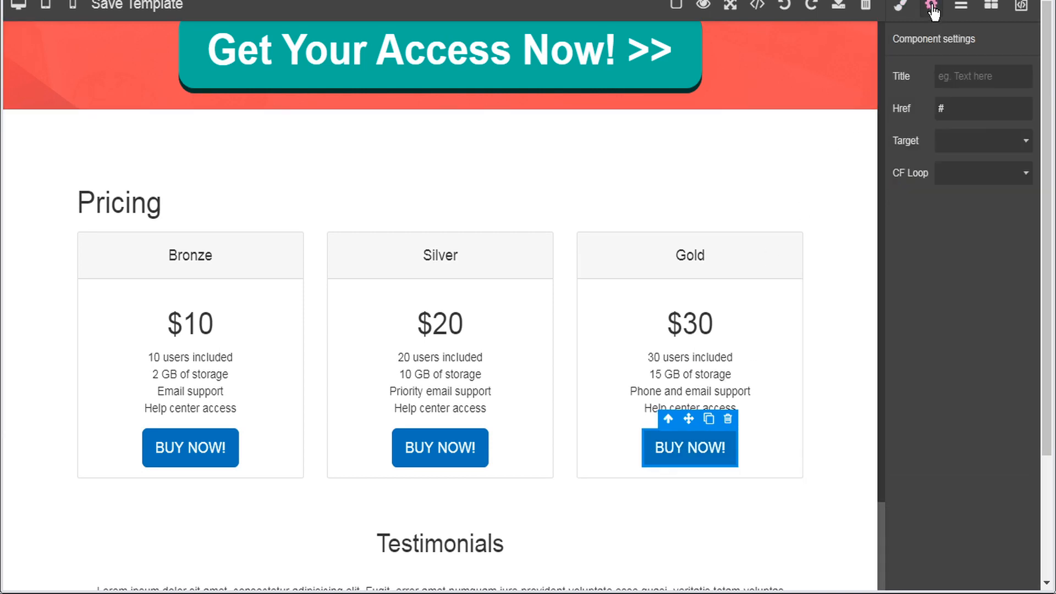
{"action": "double_click", "coordinate": [968, 108]}
{"action": "key", "text": "BackSpace"}
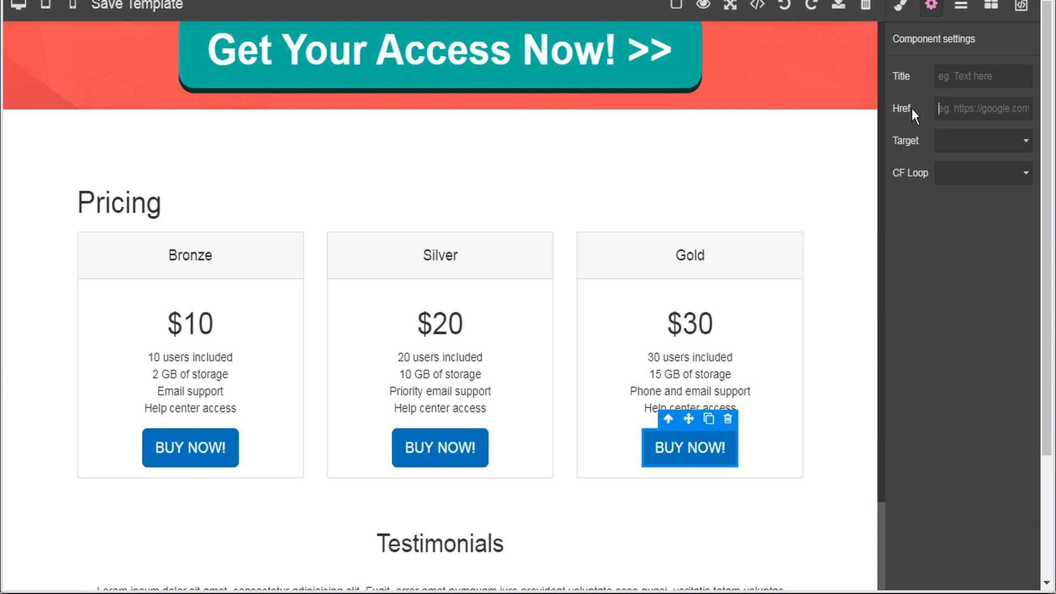
{"action": "key", "text": "ctrl+v"}
{"action": "left_click", "coordinate": [953, 141]}
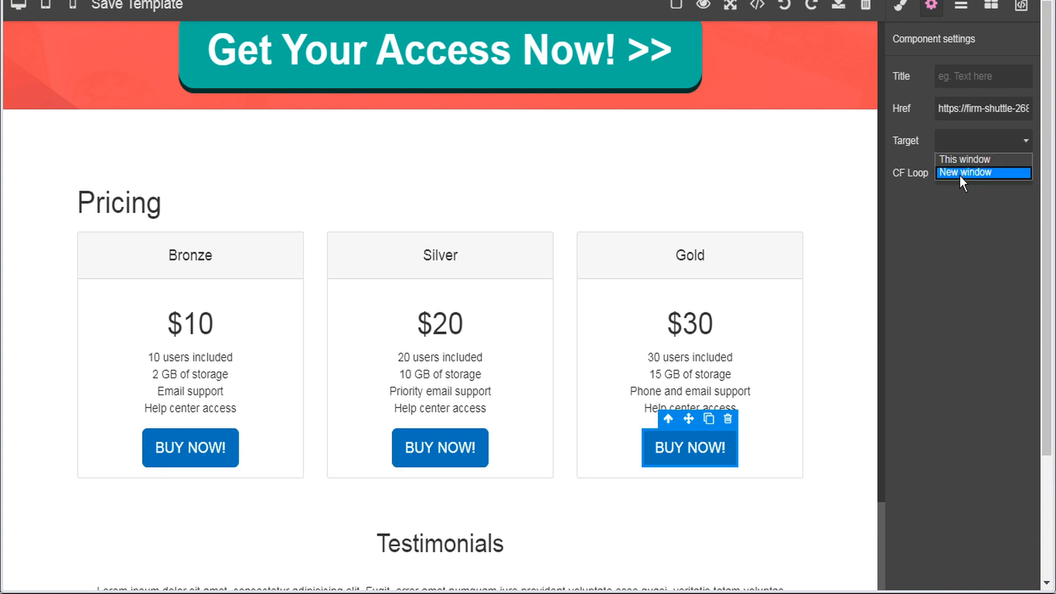
{"action": "left_click", "coordinate": [959, 172]}
{"action": "left_click", "coordinate": [974, 77]}
{"action": "type", "text": "golf"}
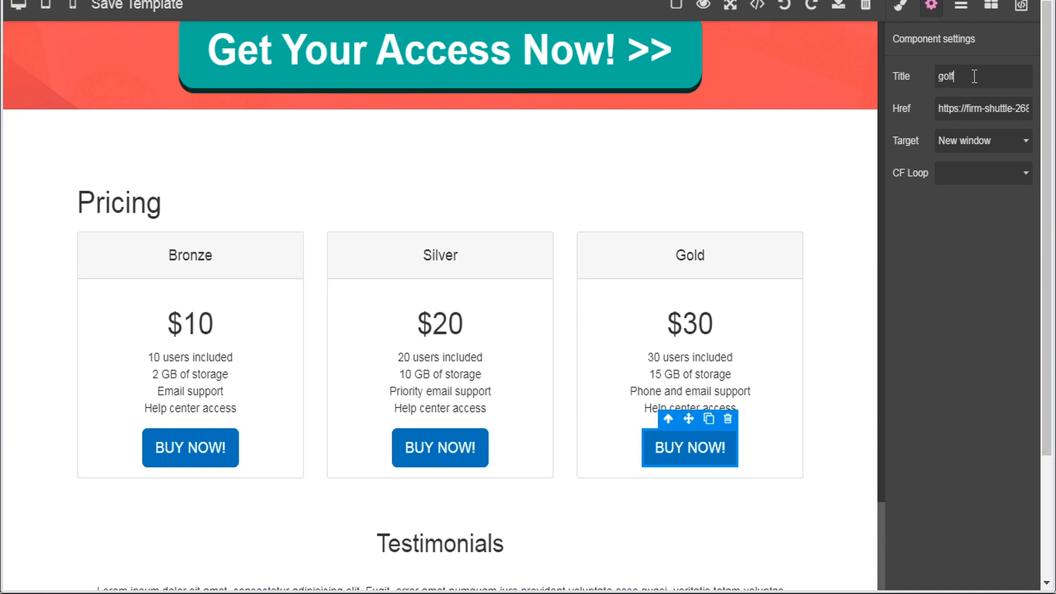
{"action": "key", "text": "BackSpace"}
{"action": "type", "text": "d"}
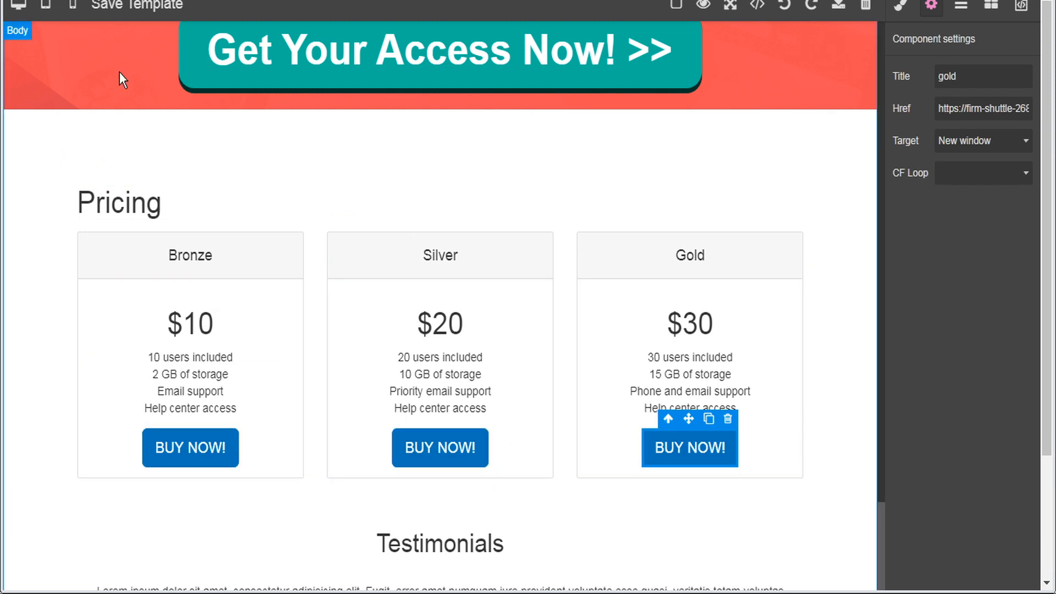
{"action": "left_click", "coordinate": [149, 5]}
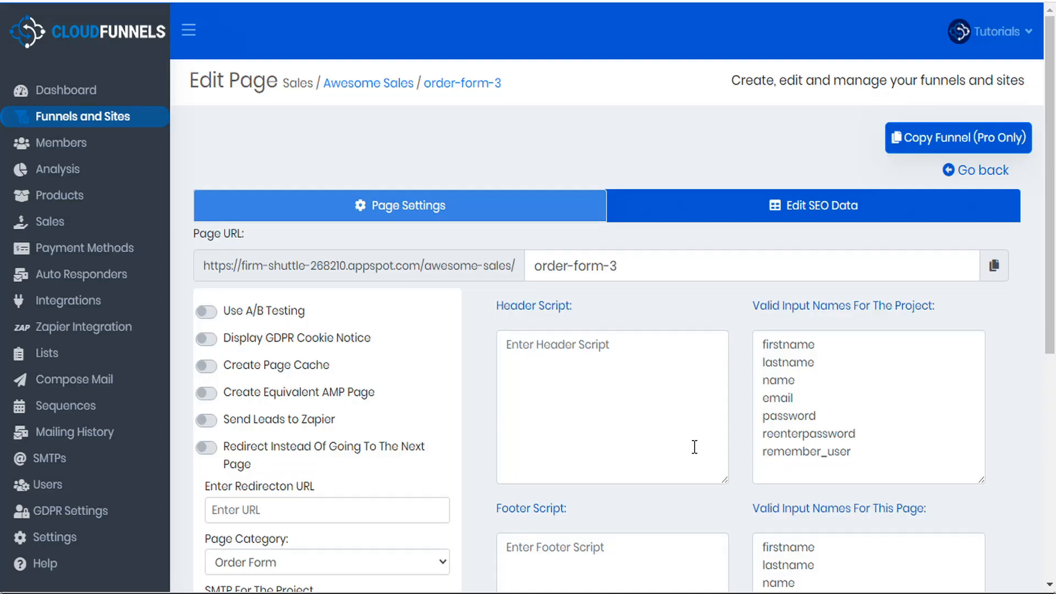
Open the settings of the first Order Form page and assign it the Product Sales list
{"action": "left_click", "coordinate": [996, 170]}
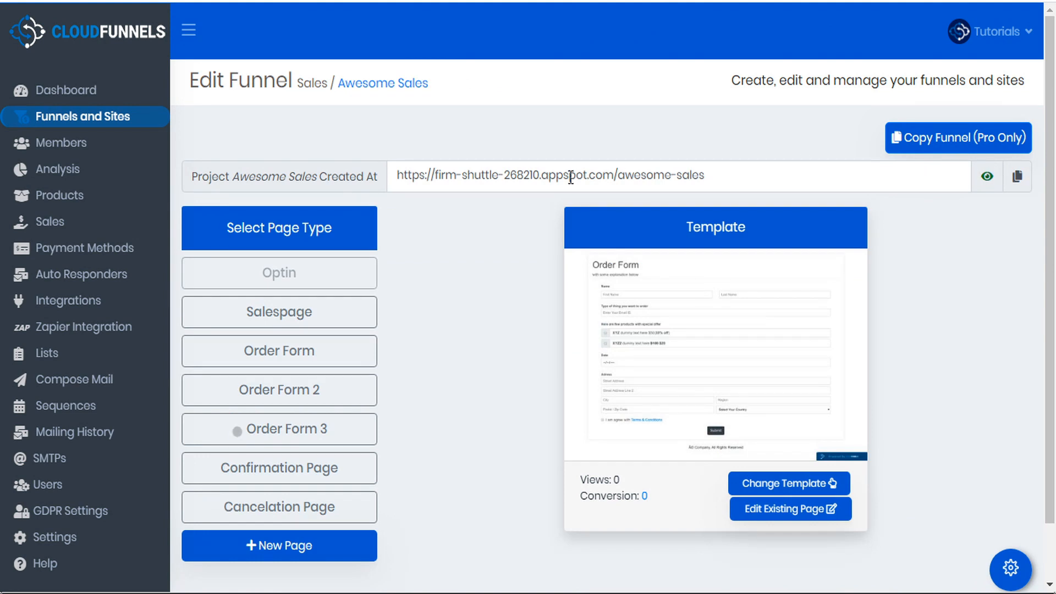
{"action": "left_click", "coordinate": [321, 352]}
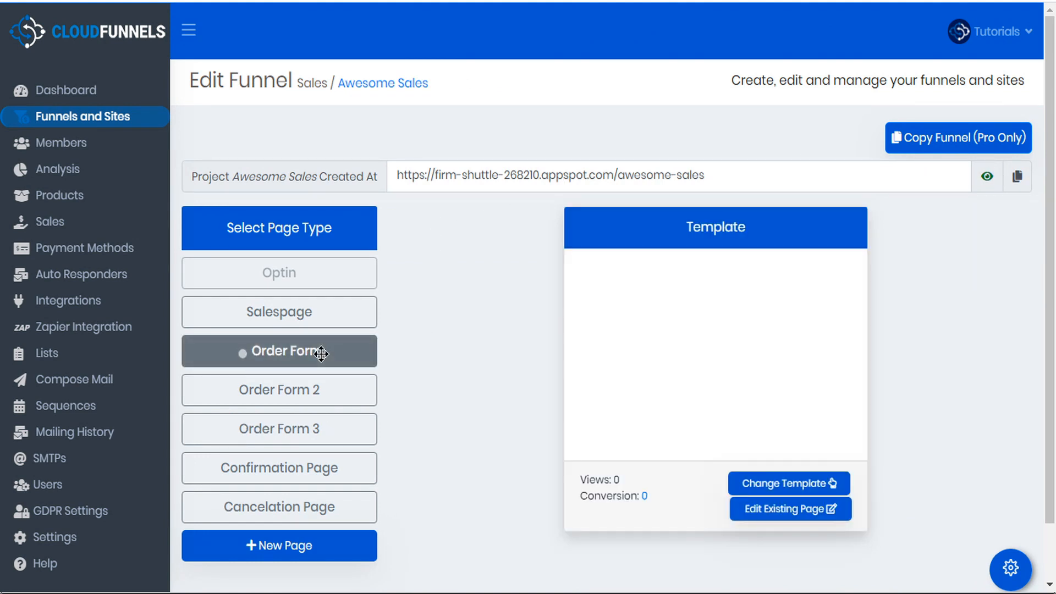
{"action": "left_click", "coordinate": [1011, 569]}
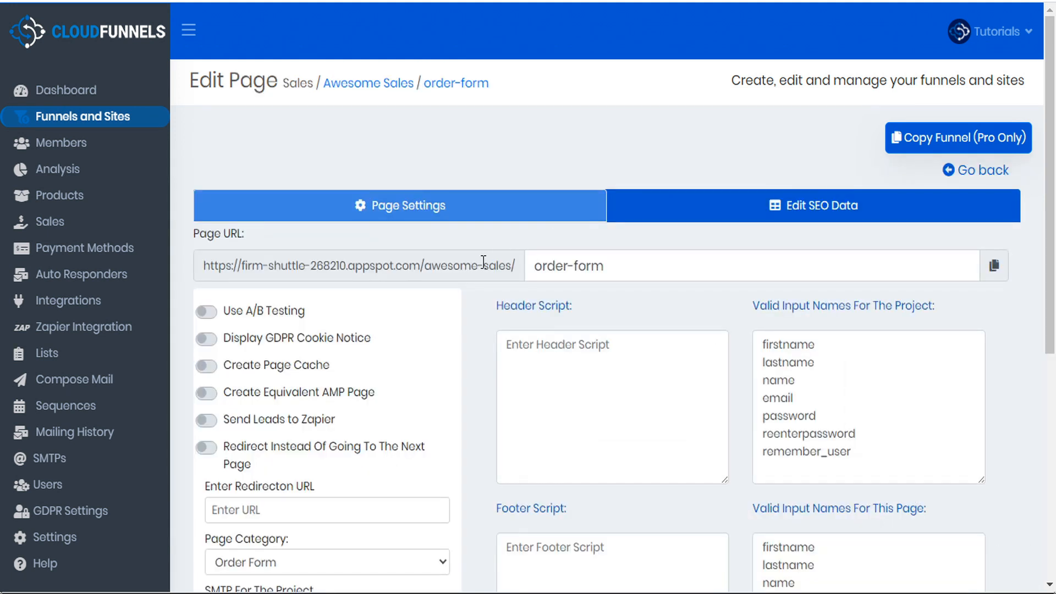
{"action": "scroll", "coordinate": [484, 267], "scroll_direction": "down", "scroll_amount": 5}
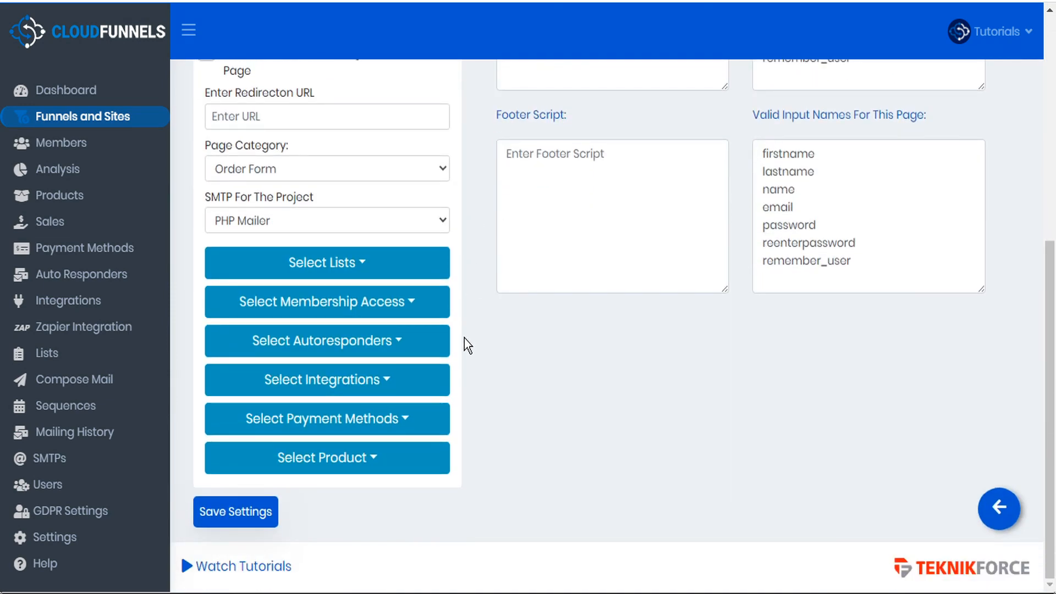
{"action": "scroll", "coordinate": [485, 387], "scroll_direction": "up", "scroll_amount": 4}
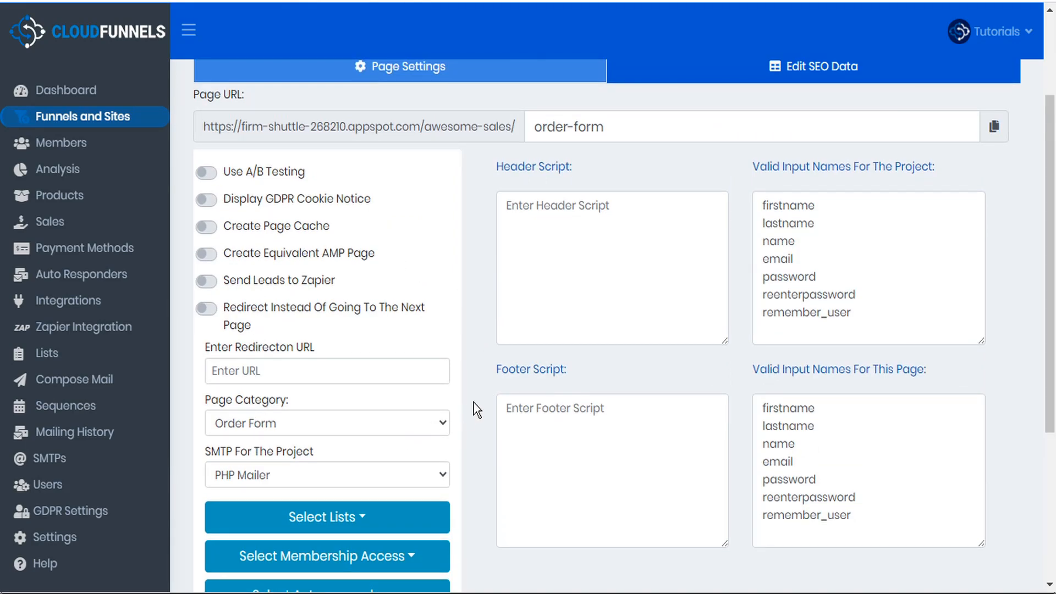
{"action": "scroll", "coordinate": [474, 403], "scroll_direction": "down", "scroll_amount": 4}
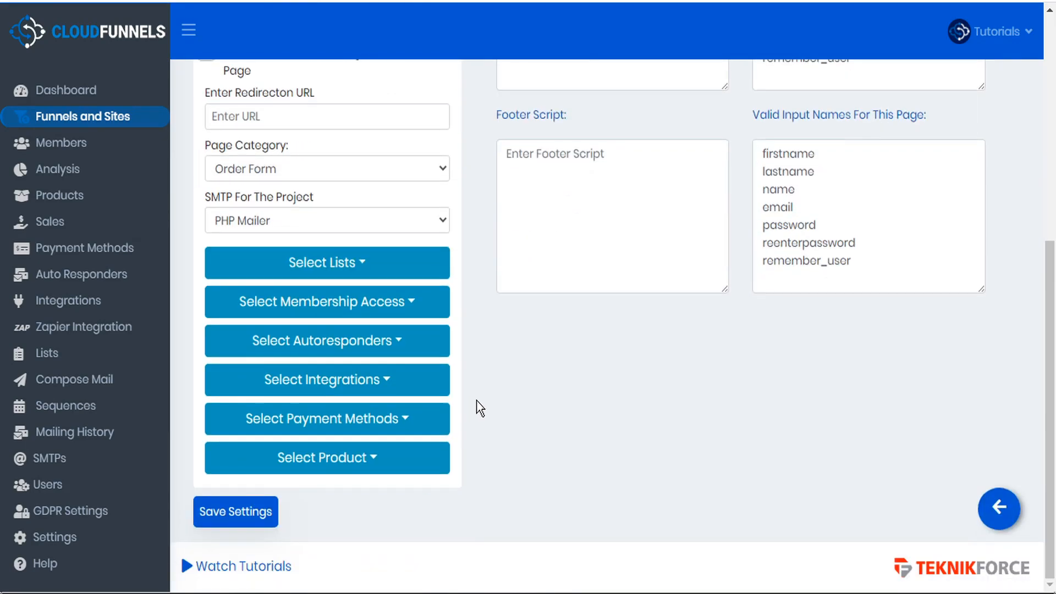
{"action": "left_click", "coordinate": [360, 266]}
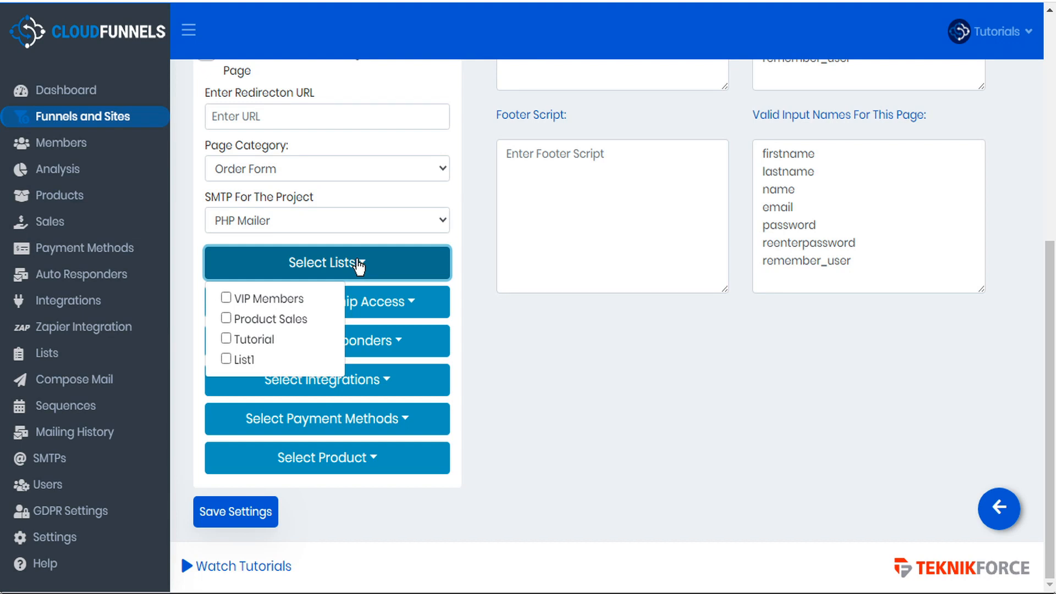
{"action": "left_click", "coordinate": [226, 317]}
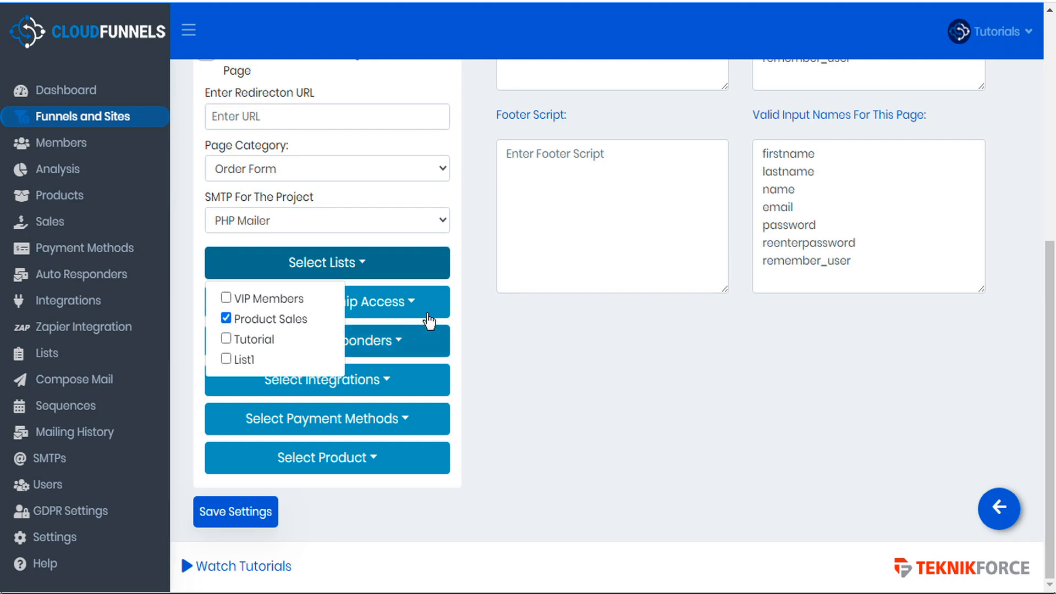
{"action": "left_click", "coordinate": [464, 288]}
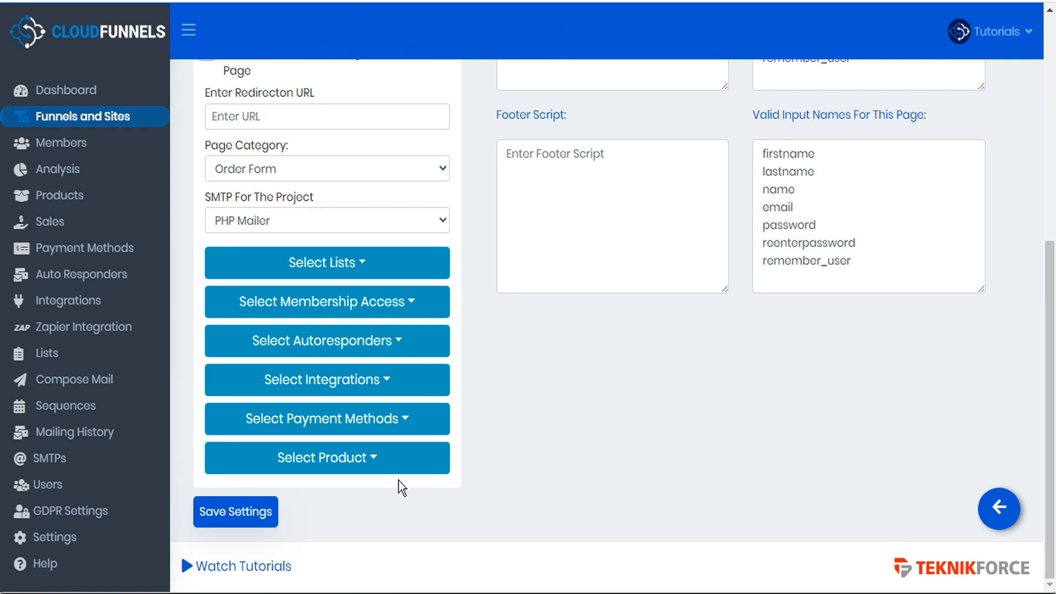
Choose Bronze as the product for the first Order Form page
{"action": "left_click", "coordinate": [372, 466]}
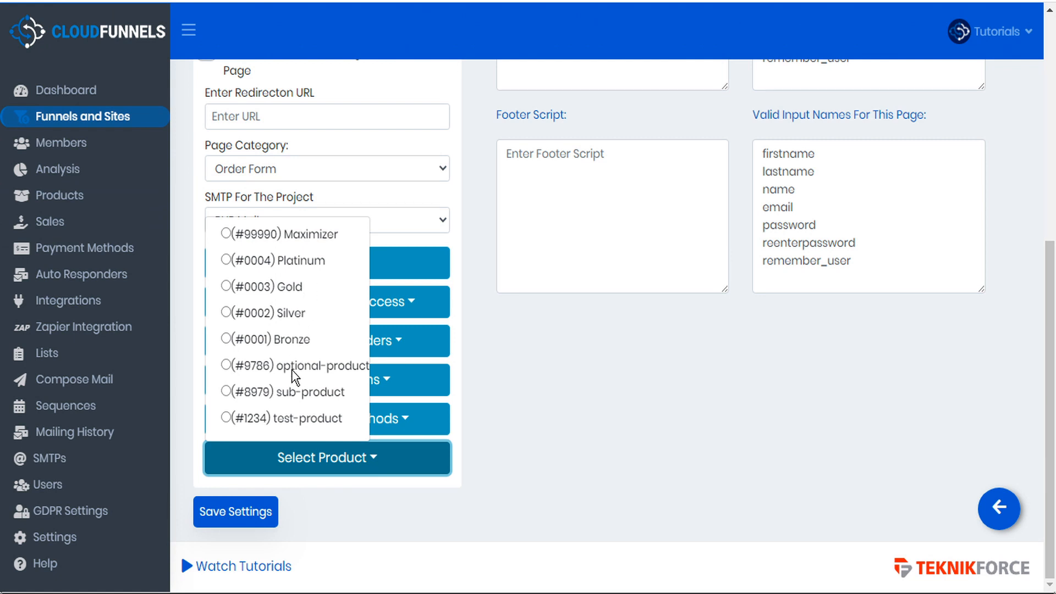
{"action": "left_click", "coordinate": [226, 339]}
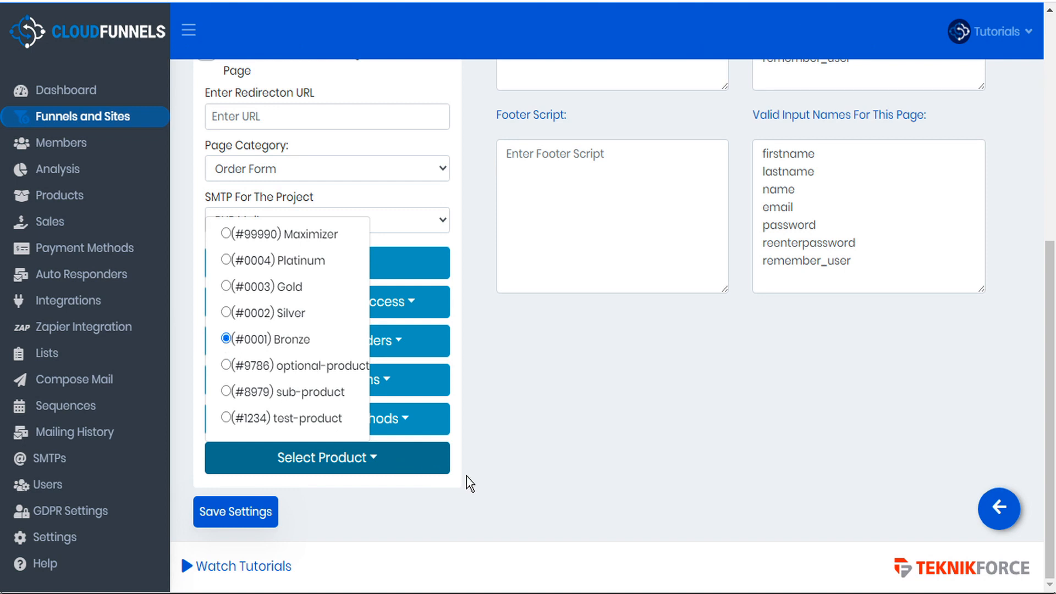
{"action": "left_click", "coordinate": [518, 467]}
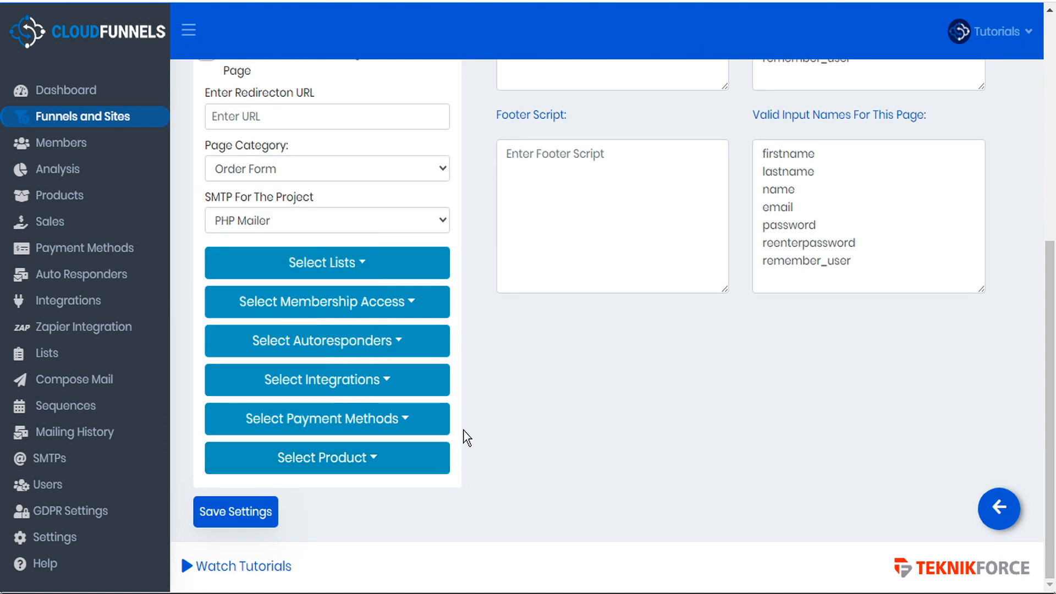
Set PayPal Sandbox 2 as the payment method for the first Order Form, save its settings and return to the funnel
{"action": "left_click", "coordinate": [408, 424]}
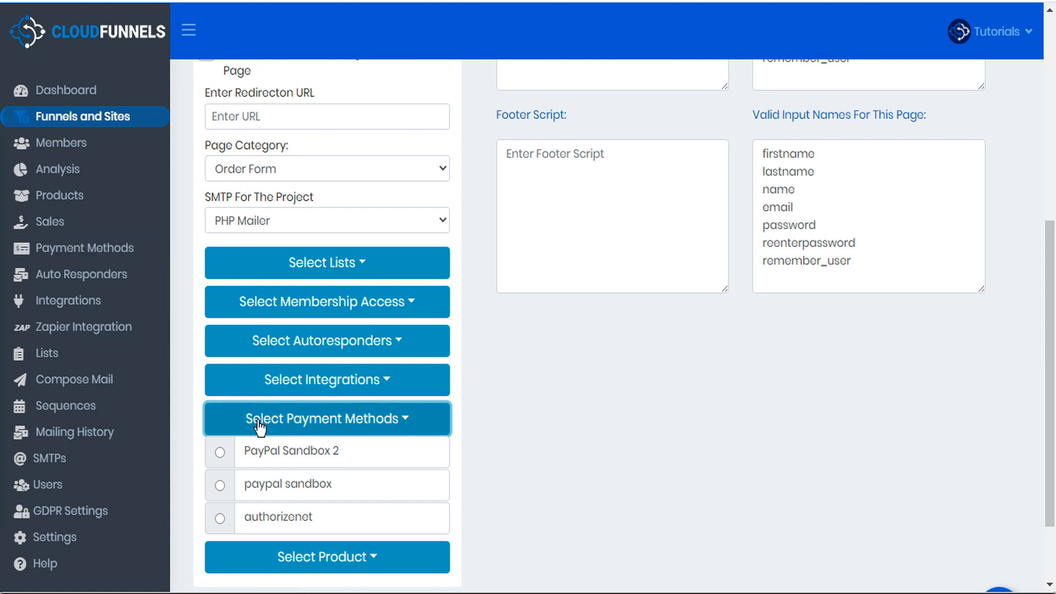
{"action": "left_click", "coordinate": [220, 453]}
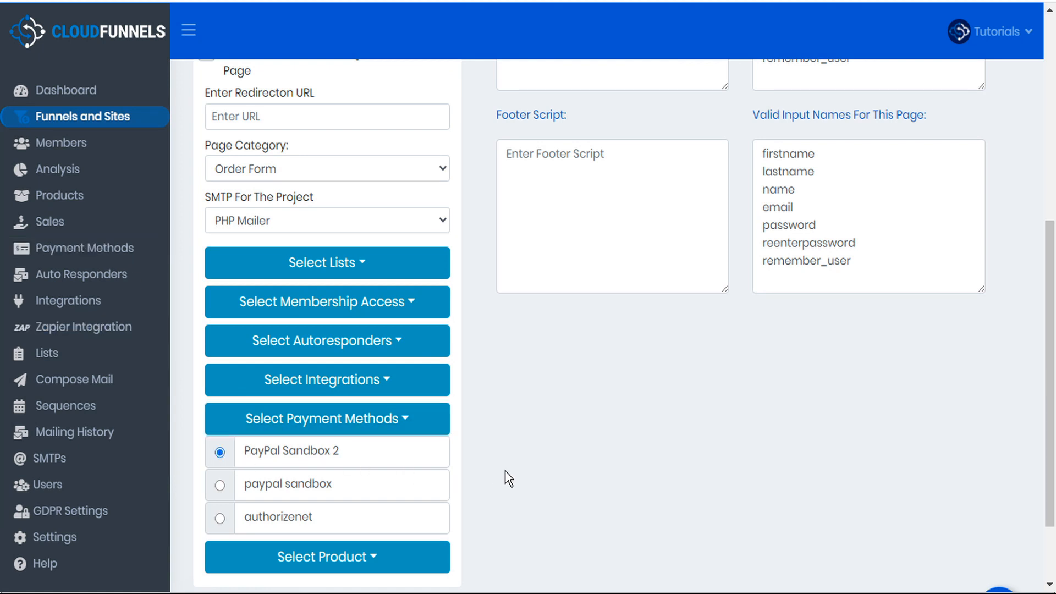
{"action": "scroll", "coordinate": [508, 478], "scroll_direction": "down", "scroll_amount": 2}
{"action": "left_click", "coordinate": [242, 514]}
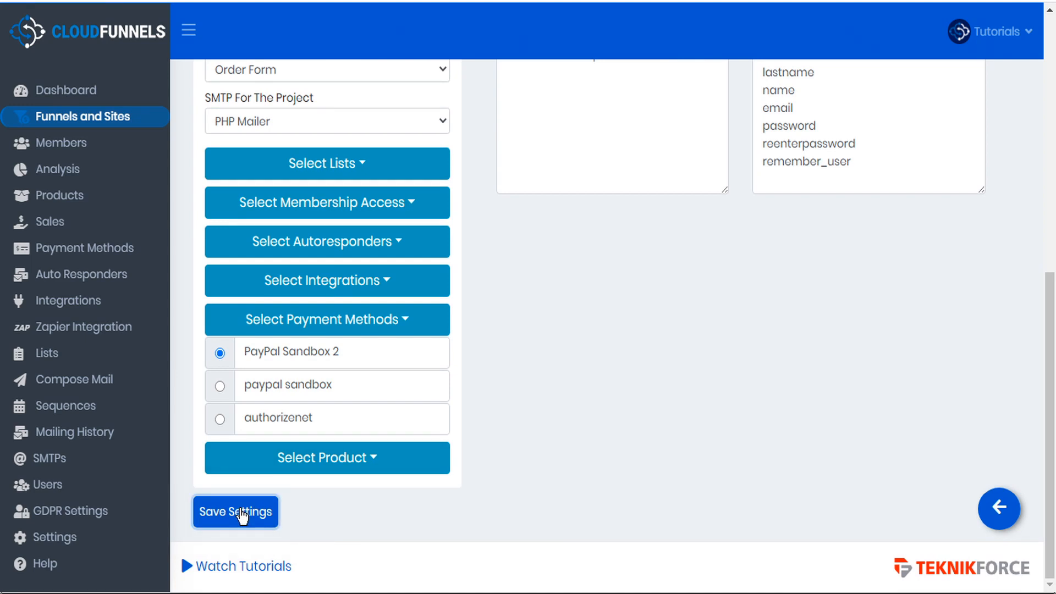
{"action": "left_click", "coordinate": [997, 511]}
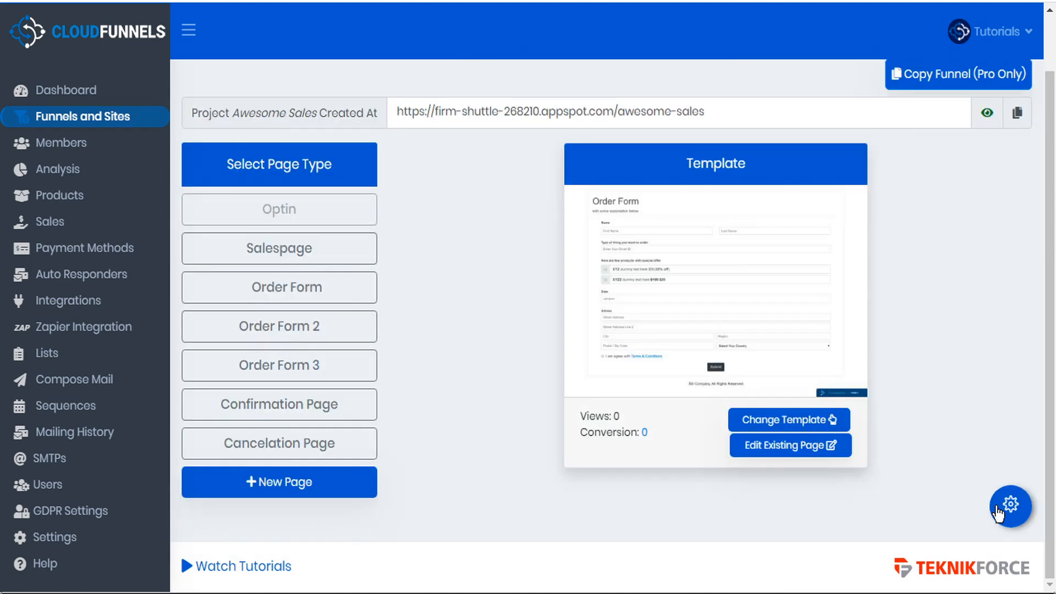
Open the settings of Order Form 2 and choose Silver as its product and PayPal Sandbox 2 as its payment method
{"action": "left_click", "coordinate": [307, 331]}
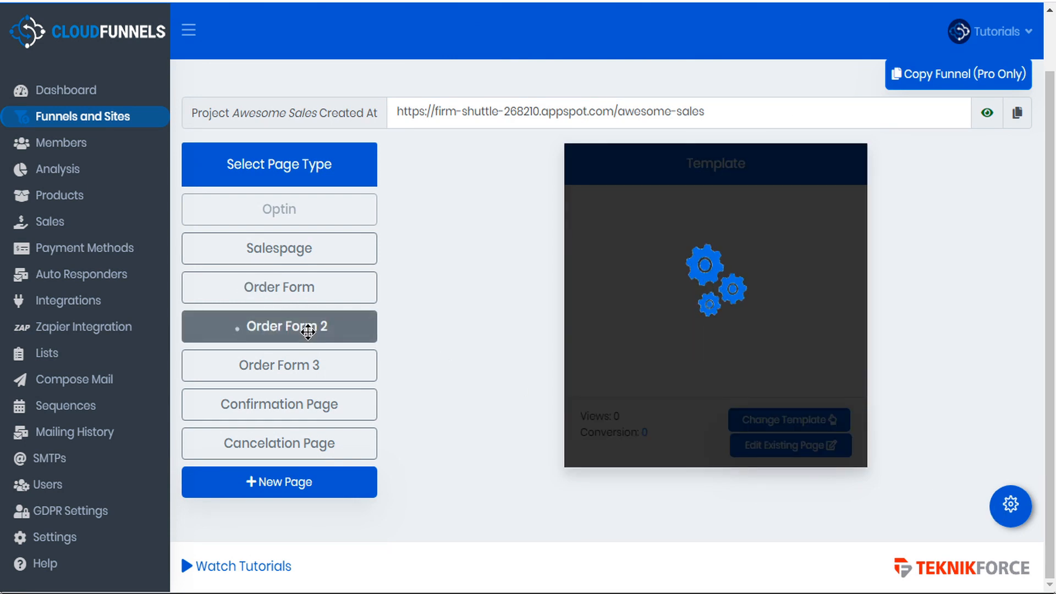
{"action": "left_click", "coordinate": [1012, 516]}
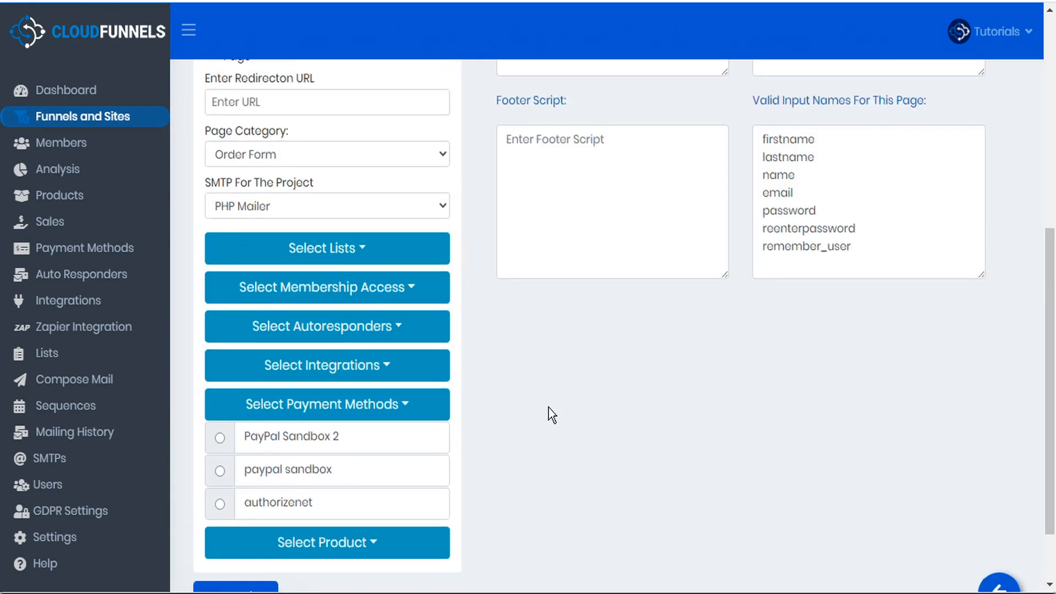
{"action": "left_click", "coordinate": [388, 468]}
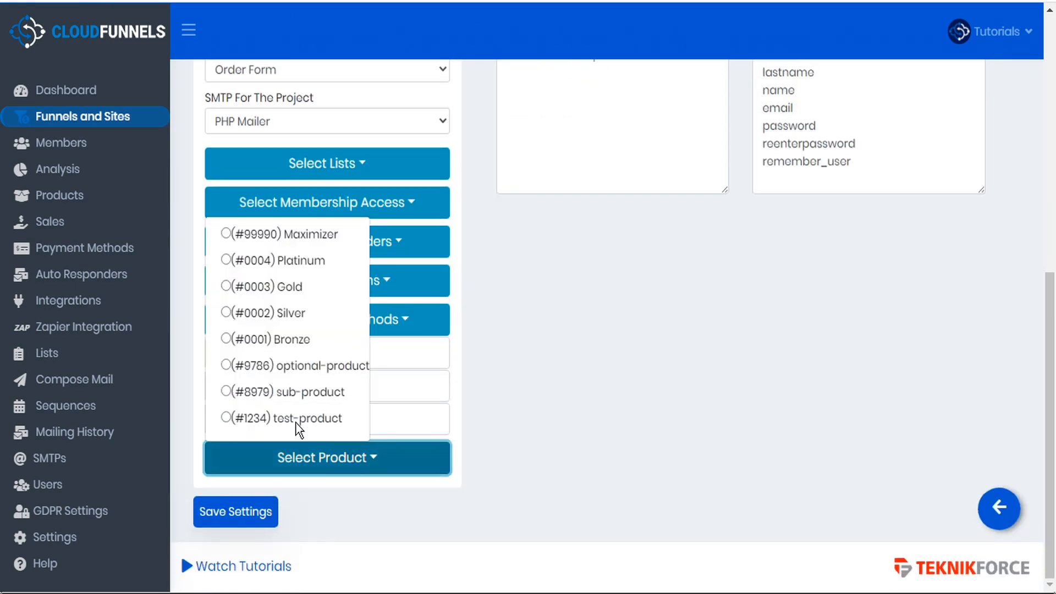
{"action": "left_click", "coordinate": [226, 311]}
{"action": "left_click", "coordinate": [490, 388]}
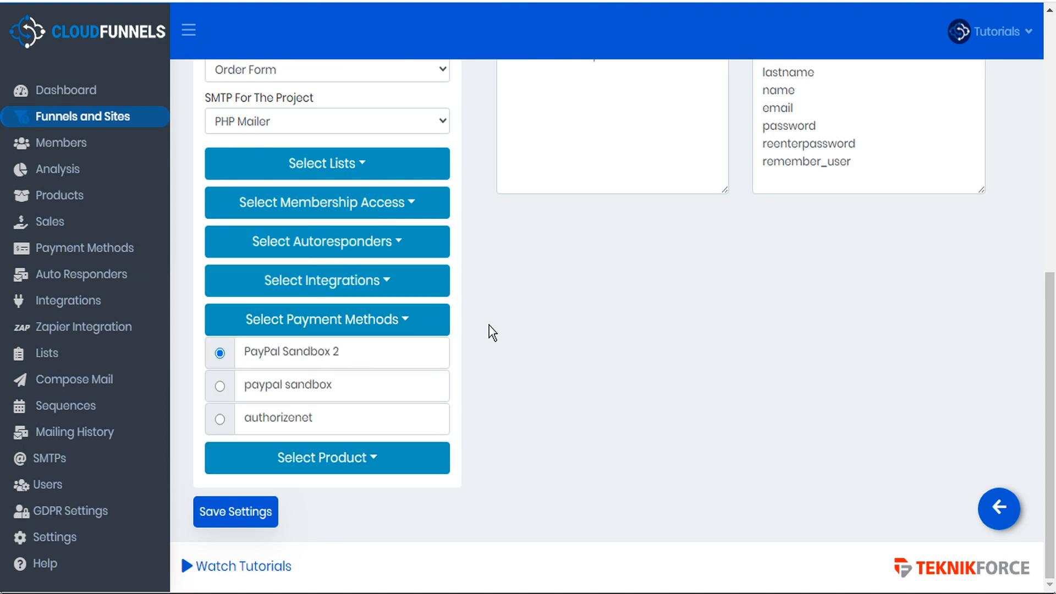
Assign the Product Sales list to Order Form 2, save its settings and return to the funnel
{"action": "left_click", "coordinate": [361, 165]}
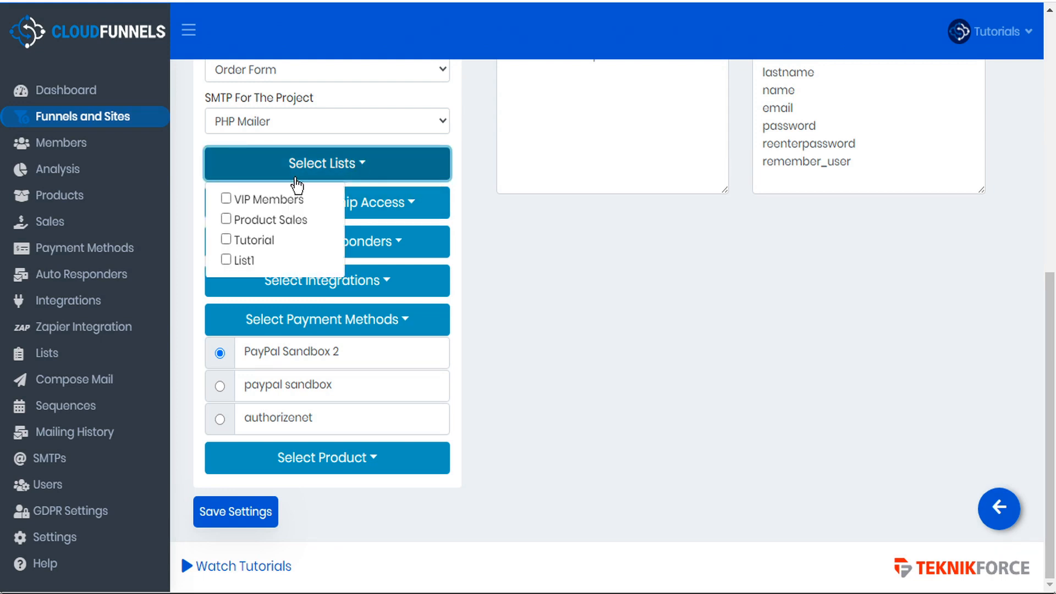
{"action": "left_click", "coordinate": [225, 219]}
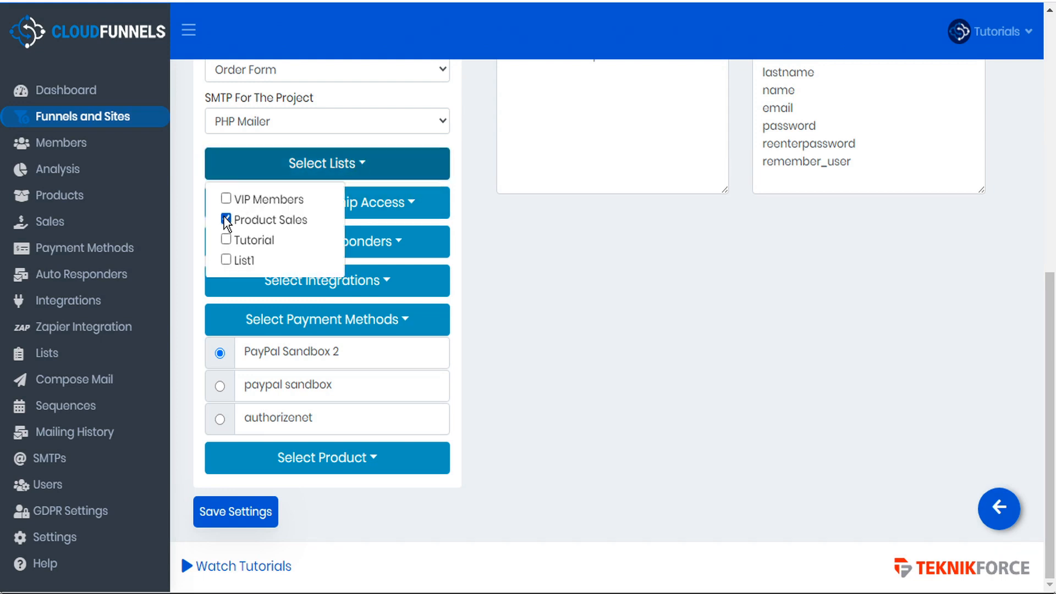
{"action": "left_click", "coordinate": [241, 521]}
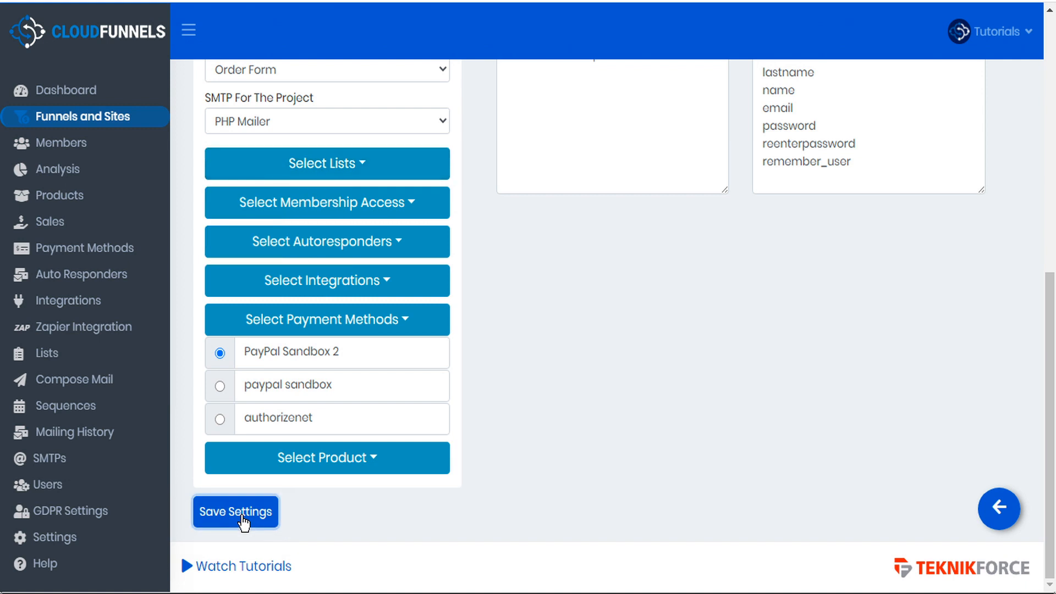
{"action": "left_click", "coordinate": [1002, 513]}
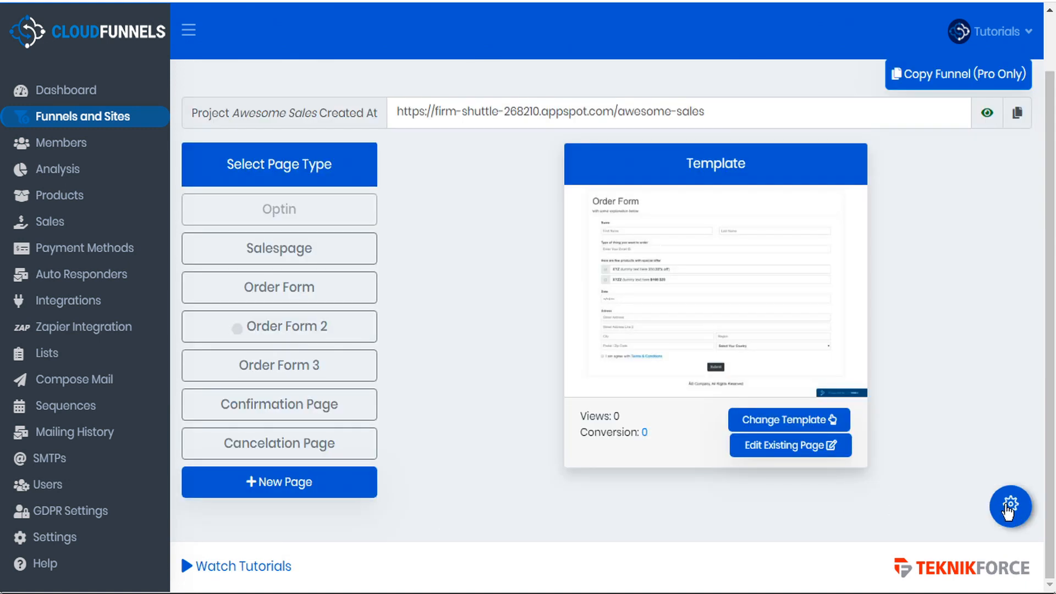
Open the settings of Order Form 3 and choose Gold as its product and PayPal Sandbox 2 as its payment method
{"action": "left_click", "coordinate": [288, 366]}
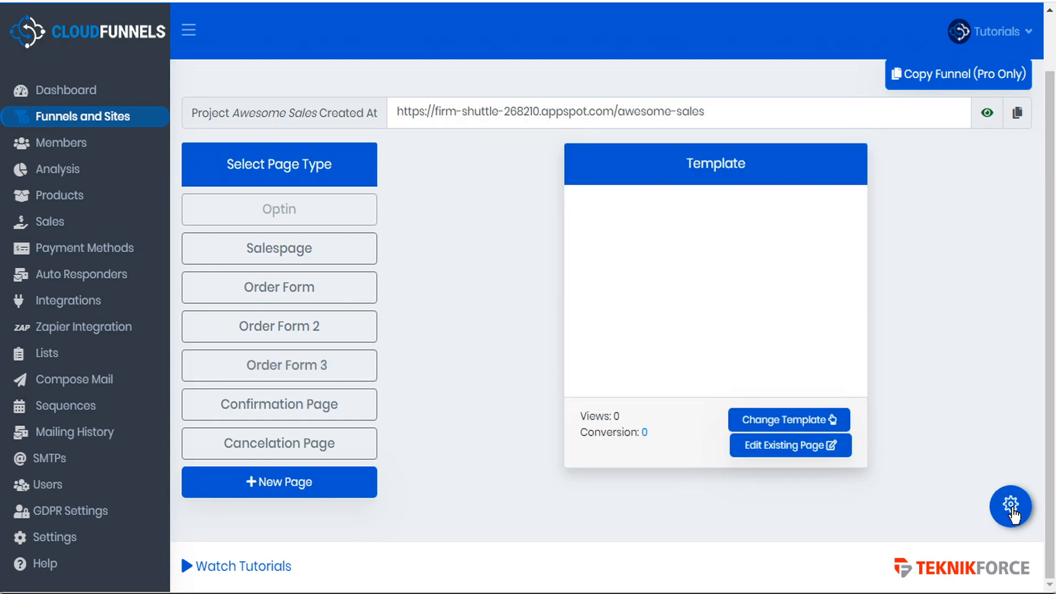
{"action": "left_click", "coordinate": [1010, 508]}
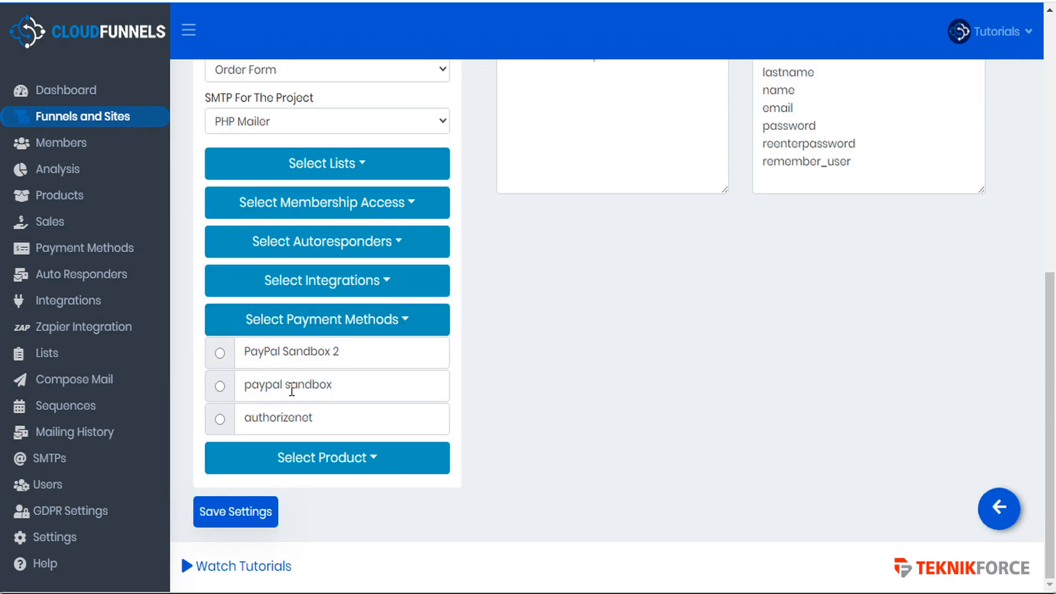
{"action": "left_click", "coordinate": [368, 460]}
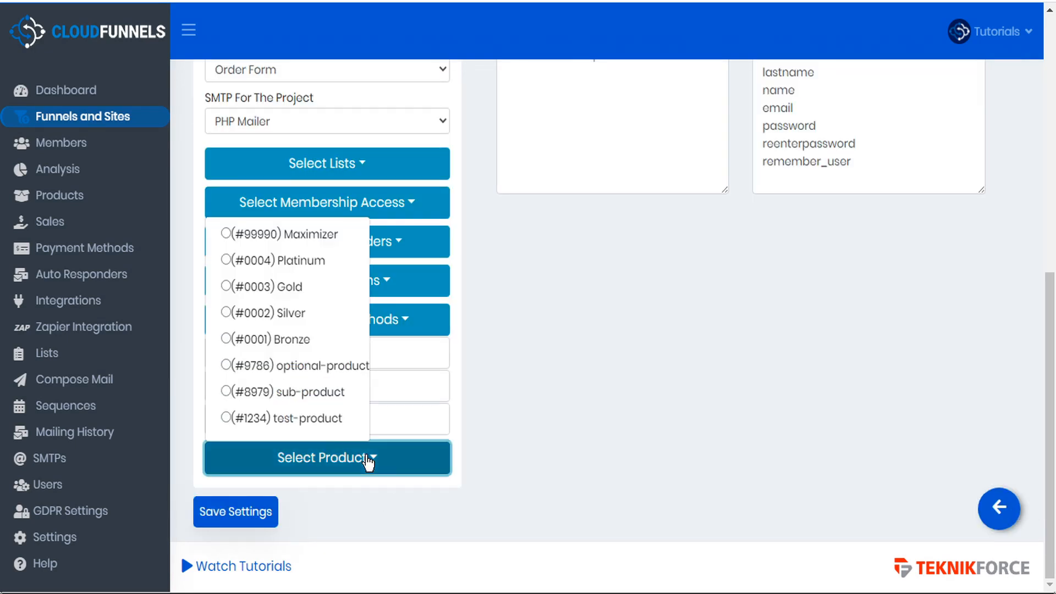
{"action": "left_click", "coordinate": [226, 287]}
{"action": "left_click", "coordinate": [506, 377]}
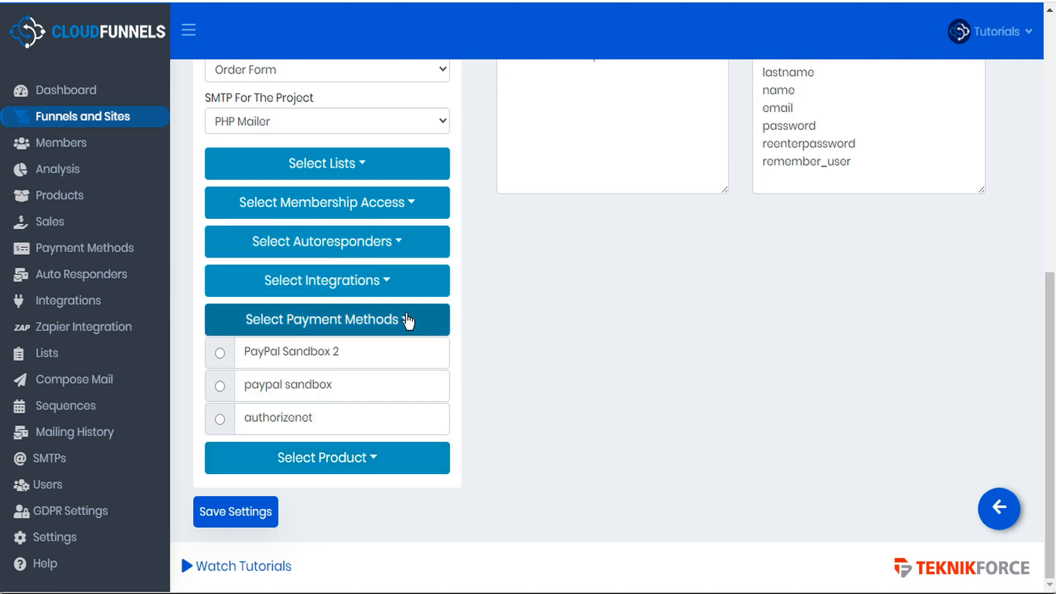
{"action": "left_click", "coordinate": [218, 353]}
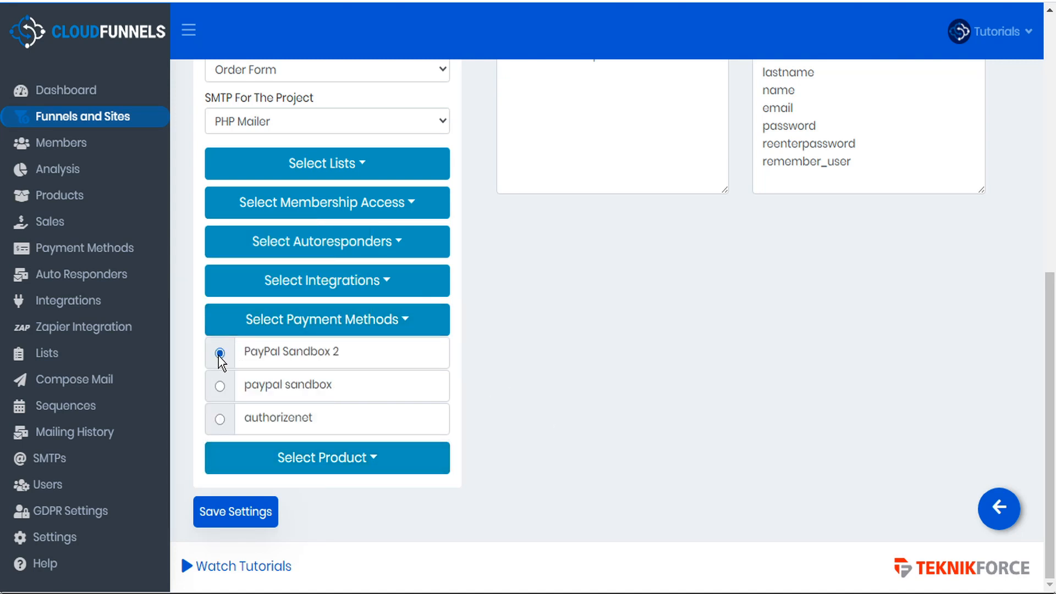
{"action": "left_click", "coordinate": [413, 331]}
Assign the Product Sales list to Order Form 3, save its settings and return to the funnel
{"action": "left_click", "coordinate": [370, 264]}
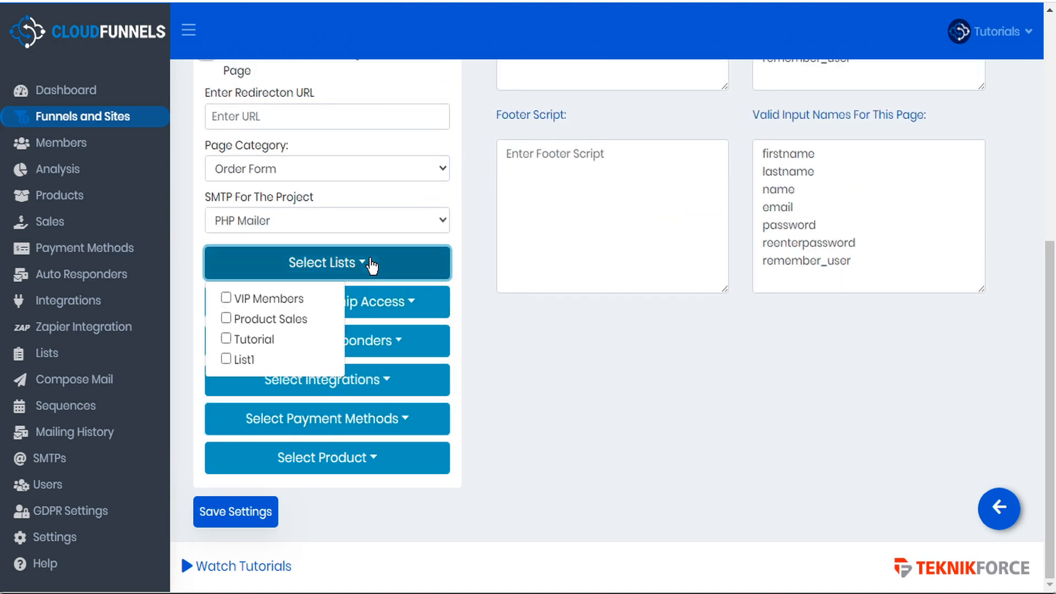
{"action": "left_click", "coordinate": [226, 318]}
{"action": "left_click", "coordinate": [237, 514]}
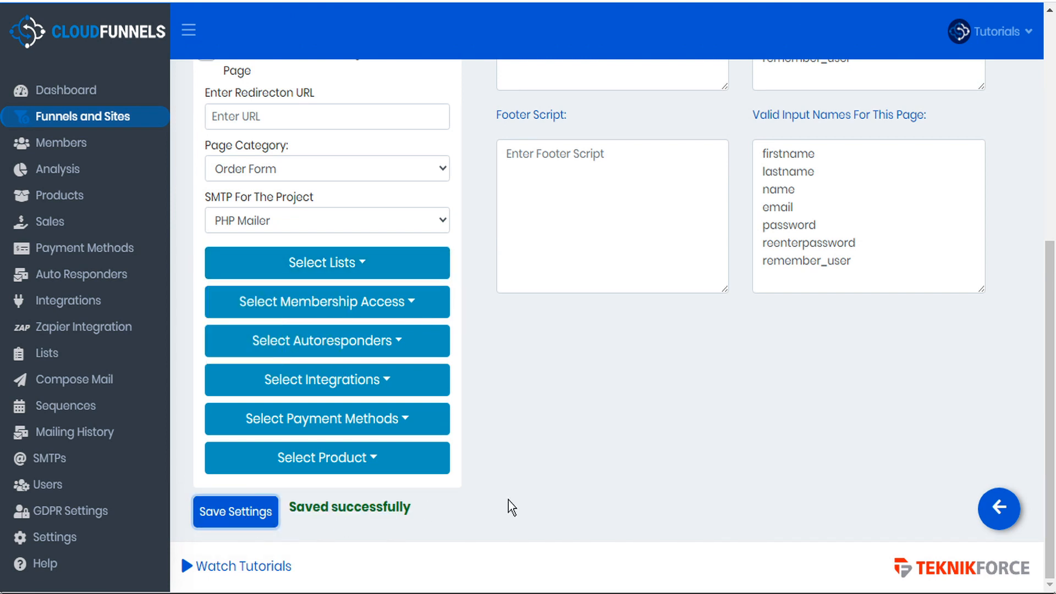
{"action": "left_click", "coordinate": [1000, 506]}
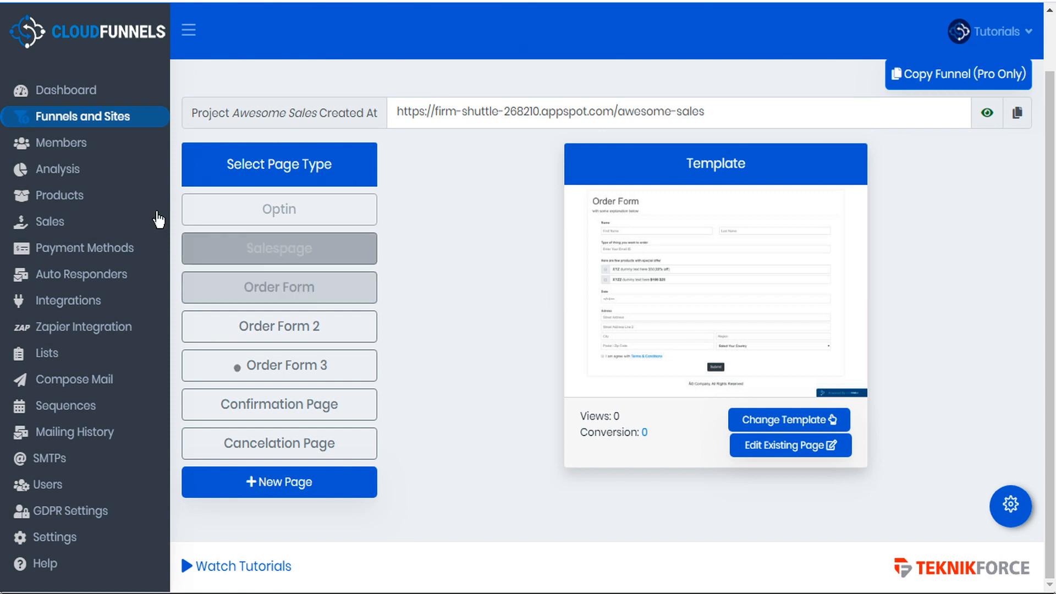
Open the Bronze product's details for editing from the product list and check its sub-product choices
{"action": "left_click", "coordinate": [85, 207]}
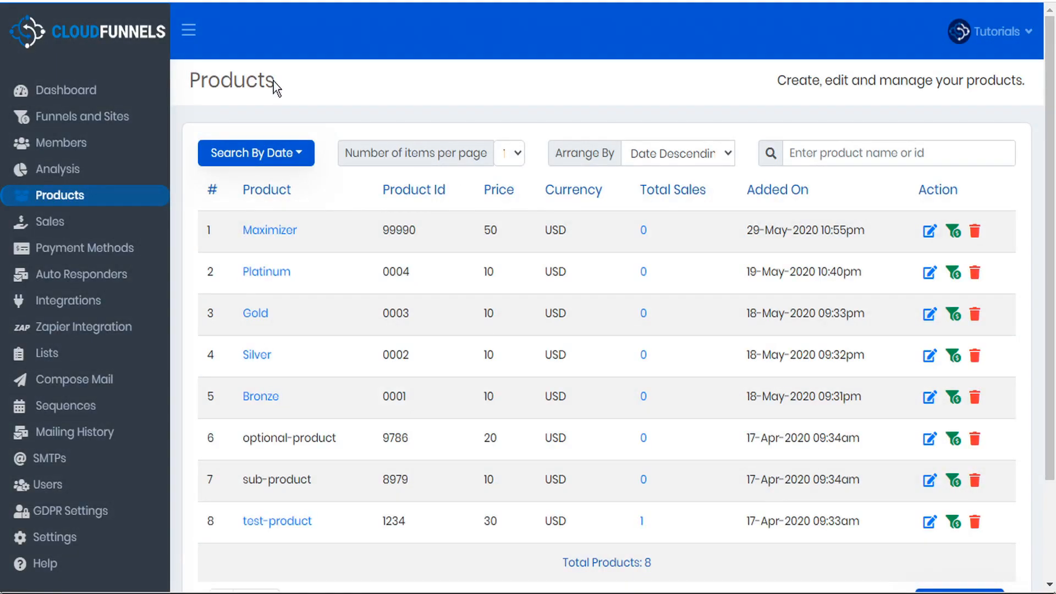
{"action": "left_click", "coordinate": [929, 397]}
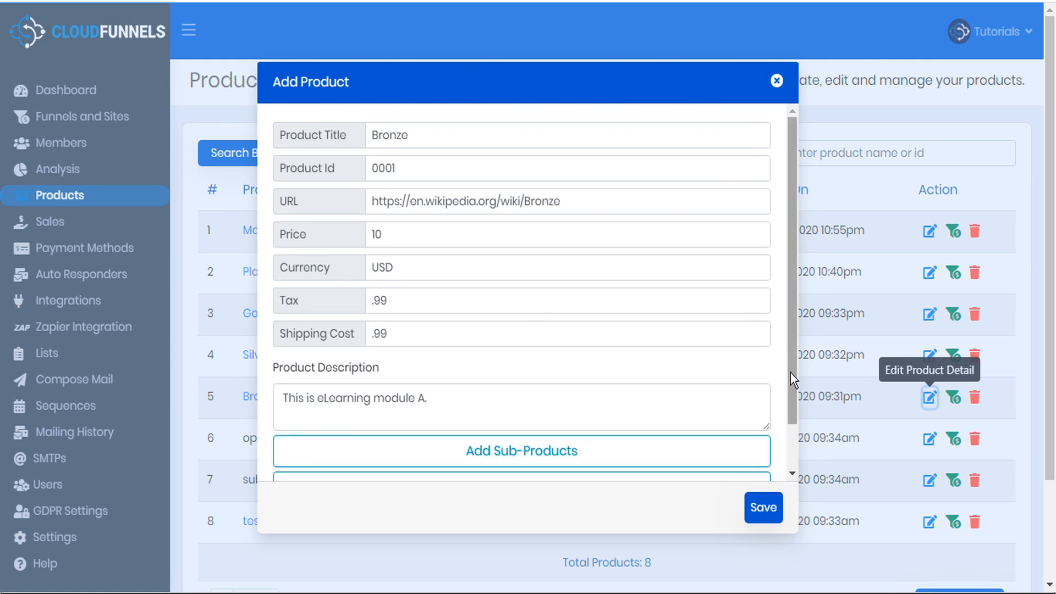
{"action": "scroll", "coordinate": [792, 379], "scroll_direction": "down", "scroll_amount": 1}
{"action": "left_click", "coordinate": [568, 398]}
{"action": "scroll", "coordinate": [537, 453], "scroll_direction": "down", "scroll_amount": 2}
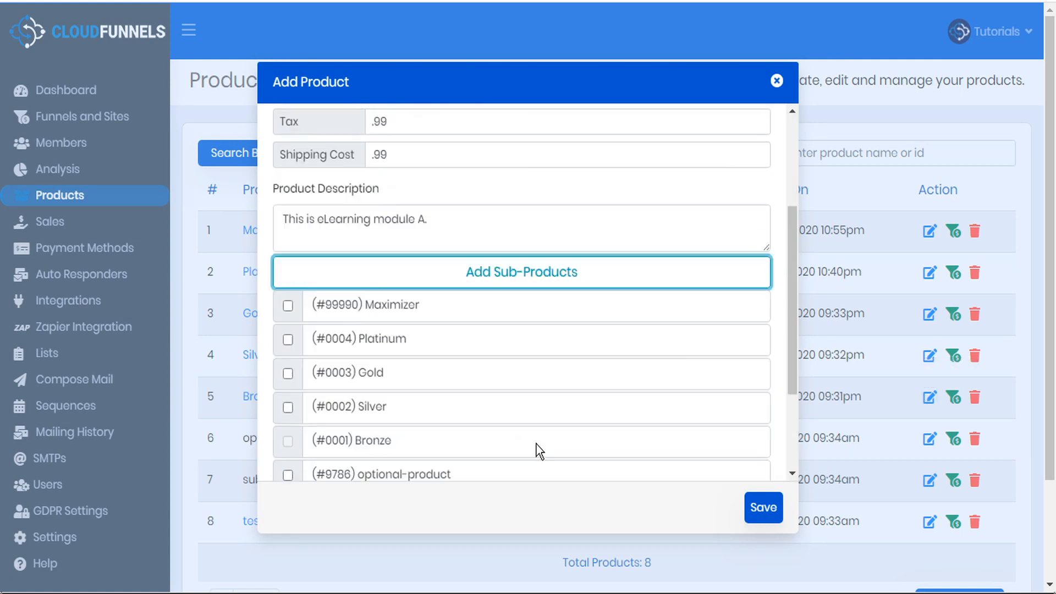
{"action": "scroll", "coordinate": [537, 448], "scroll_direction": "down", "scroll_amount": 1}
{"action": "scroll", "coordinate": [385, 341], "scroll_direction": "down", "scroll_amount": 2}
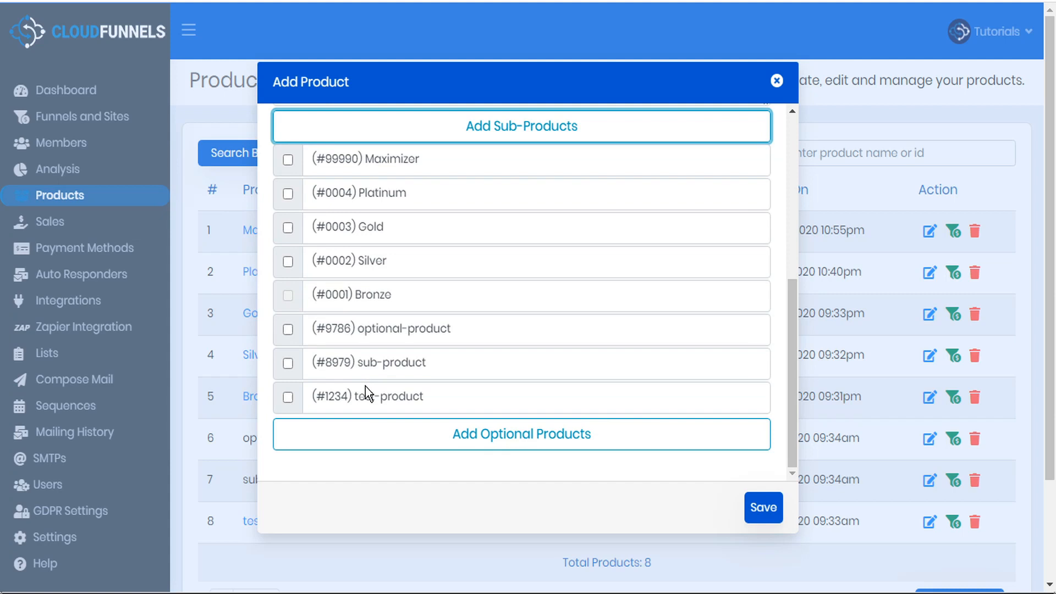
{"action": "left_click", "coordinate": [585, 141]}
Remove Silver, Gold and Platinum from Bronze's optional products, keeping Maximizer selected, and save the product
{"action": "left_click", "coordinate": [535, 437]}
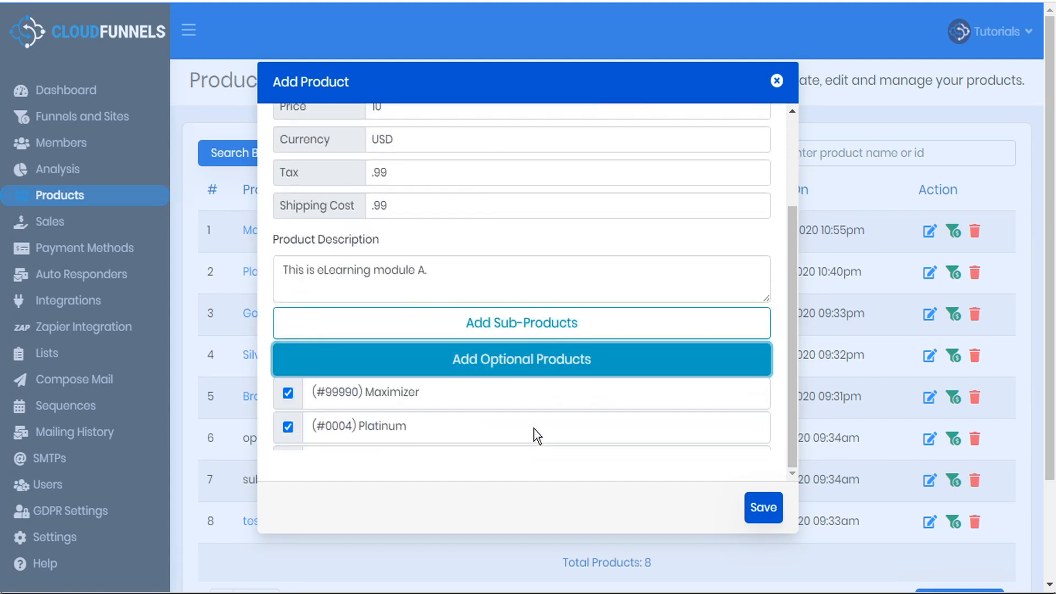
{"action": "scroll", "coordinate": [537, 429], "scroll_direction": "down", "scroll_amount": 4}
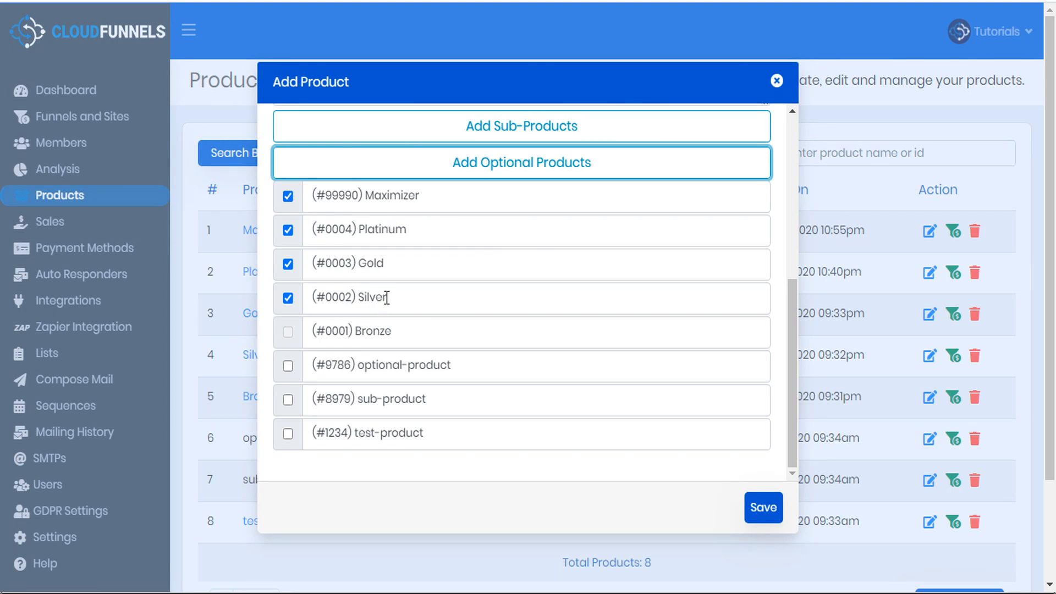
{"action": "left_click", "coordinate": [287, 298]}
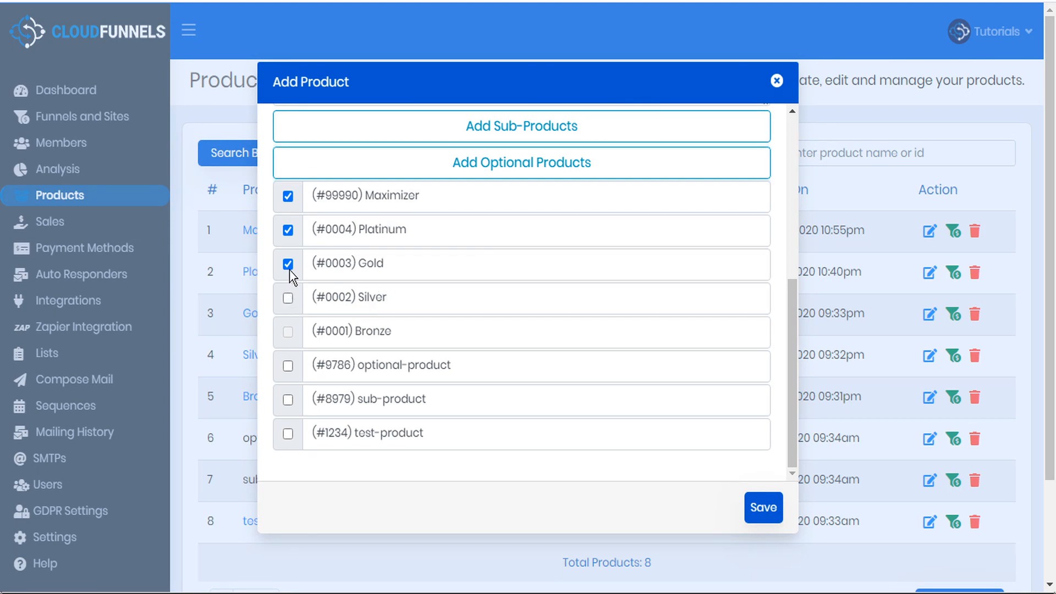
{"action": "left_click", "coordinate": [288, 264]}
{"action": "left_click", "coordinate": [288, 230]}
{"action": "left_click", "coordinate": [762, 515]}
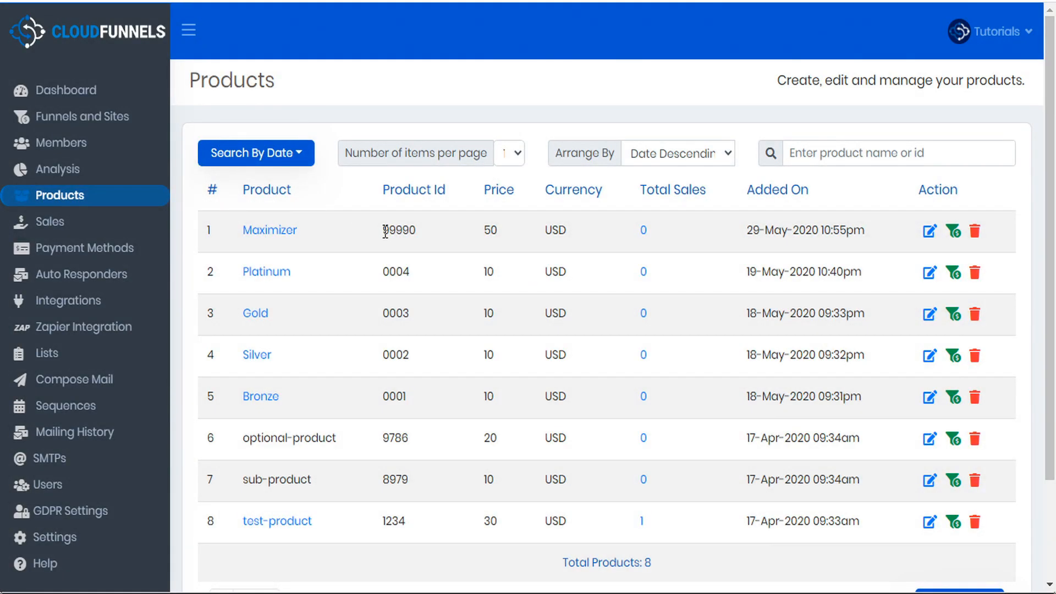
Copy the Maximizer product's ID, 99990, from the product list
{"action": "left_click_drag", "start_coordinate": [385, 231], "coordinate": [417, 231]}
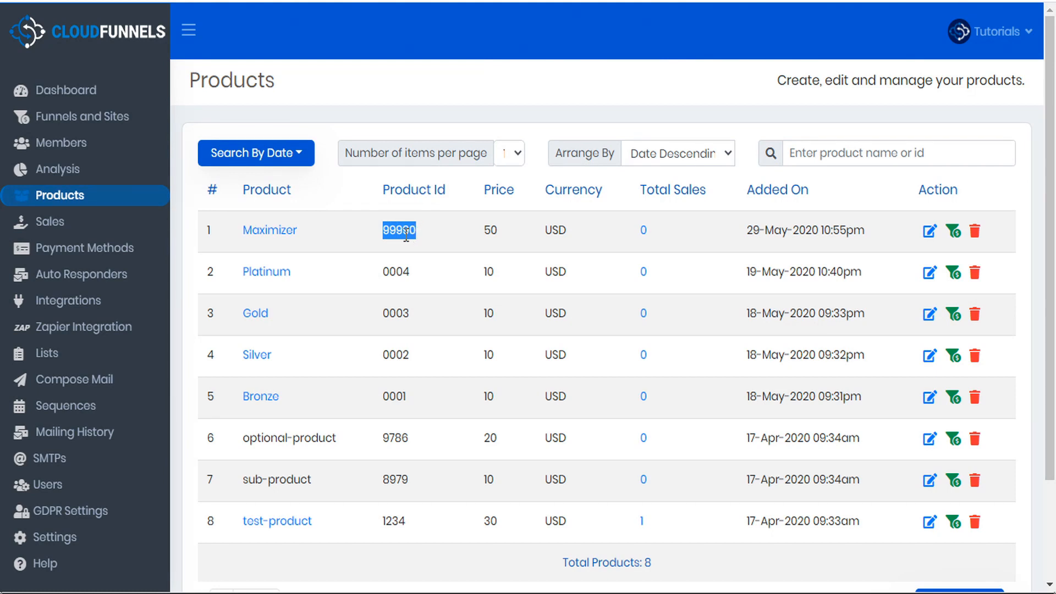
{"action": "right_click", "coordinate": [388, 231]}
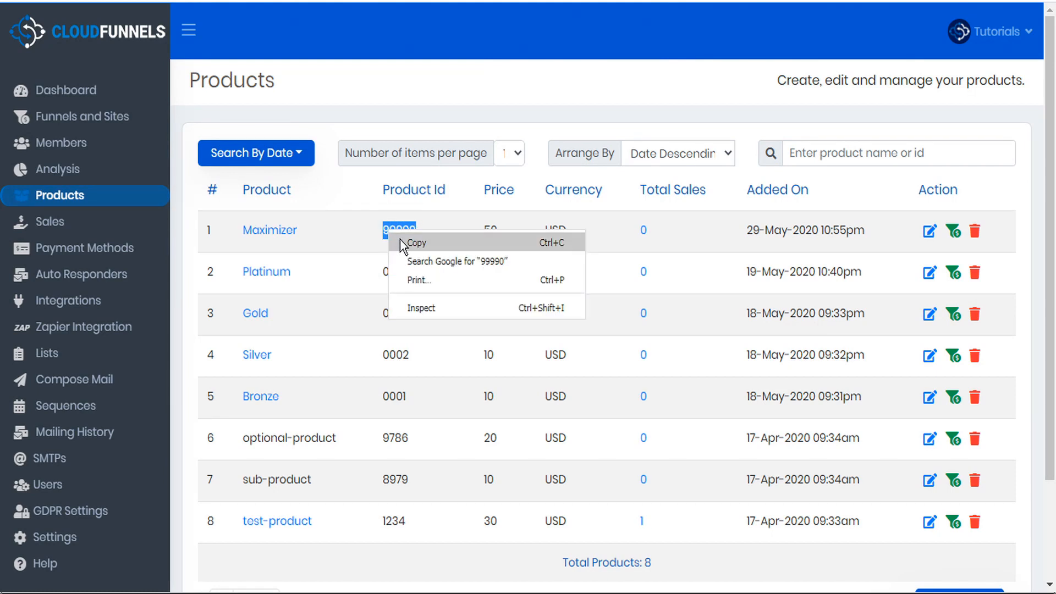
{"action": "left_click", "coordinate": [361, 233]}
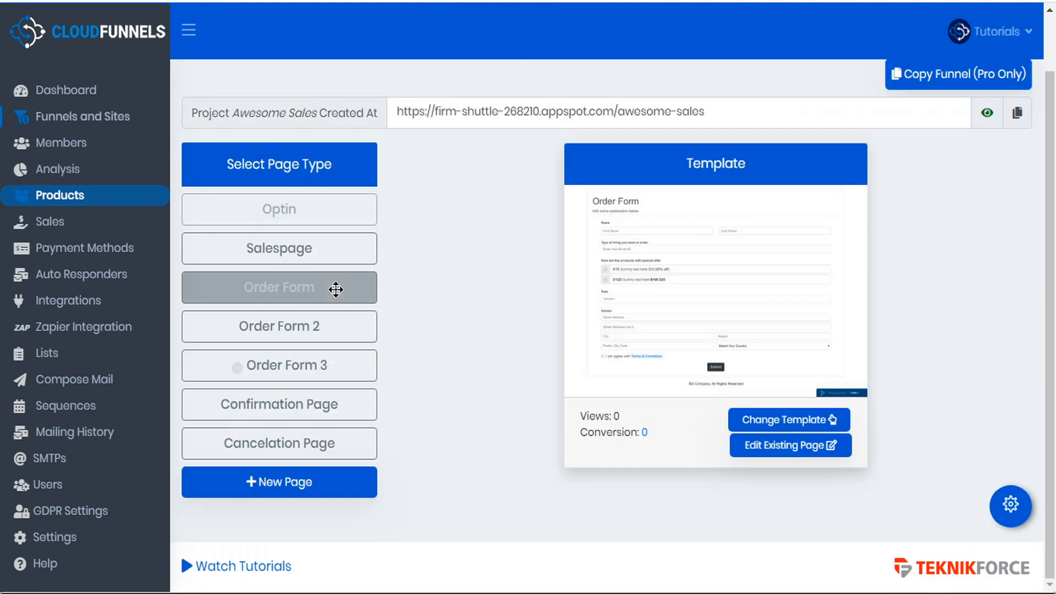
Open the first Order Form page of the Awesome Sales funnel in the template editor and look through its form fields
{"action": "left_click", "coordinate": [336, 294]}
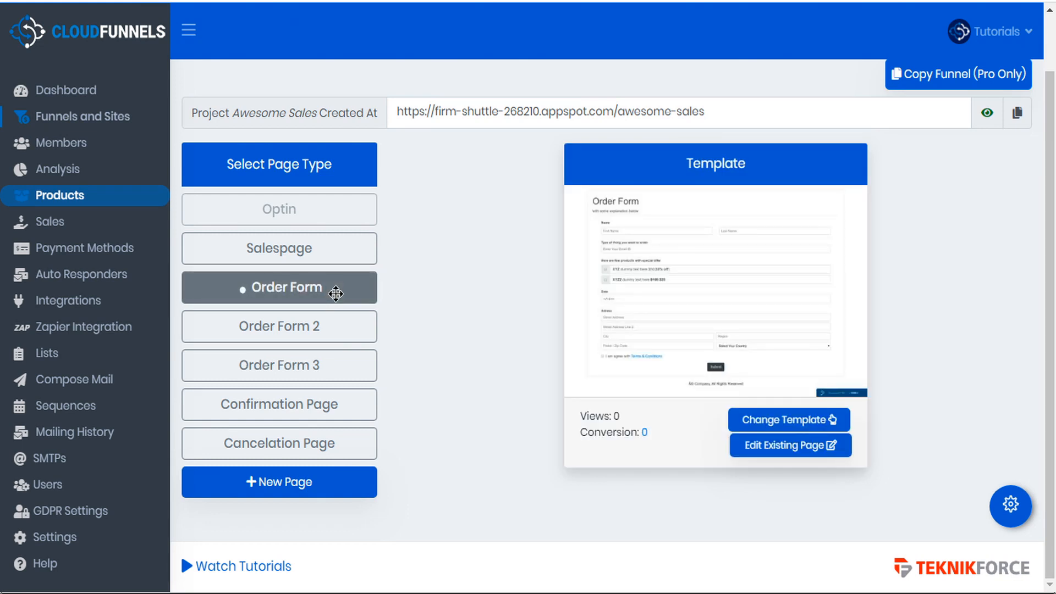
{"action": "left_click", "coordinate": [805, 452]}
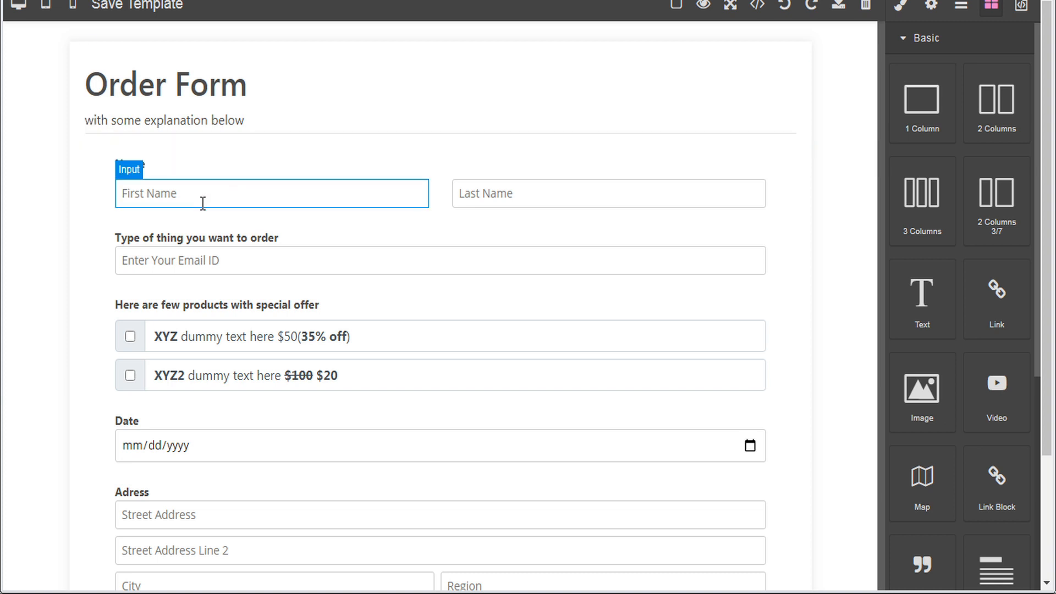
{"action": "scroll", "coordinate": [293, 242], "scroll_direction": "down", "scroll_amount": 2}
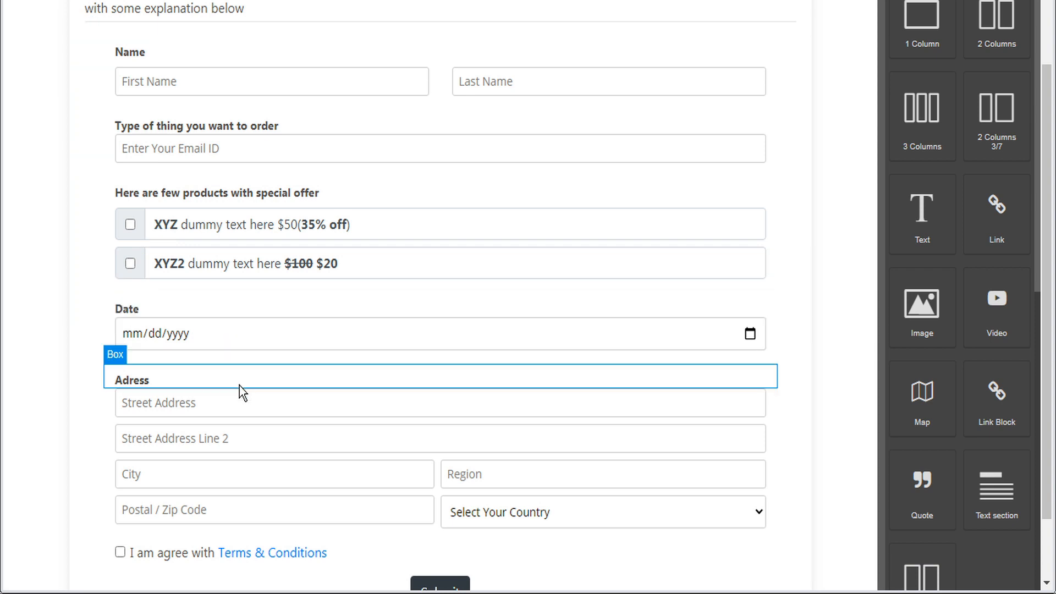
{"action": "scroll", "coordinate": [248, 475], "scroll_direction": "down", "scroll_amount": 2}
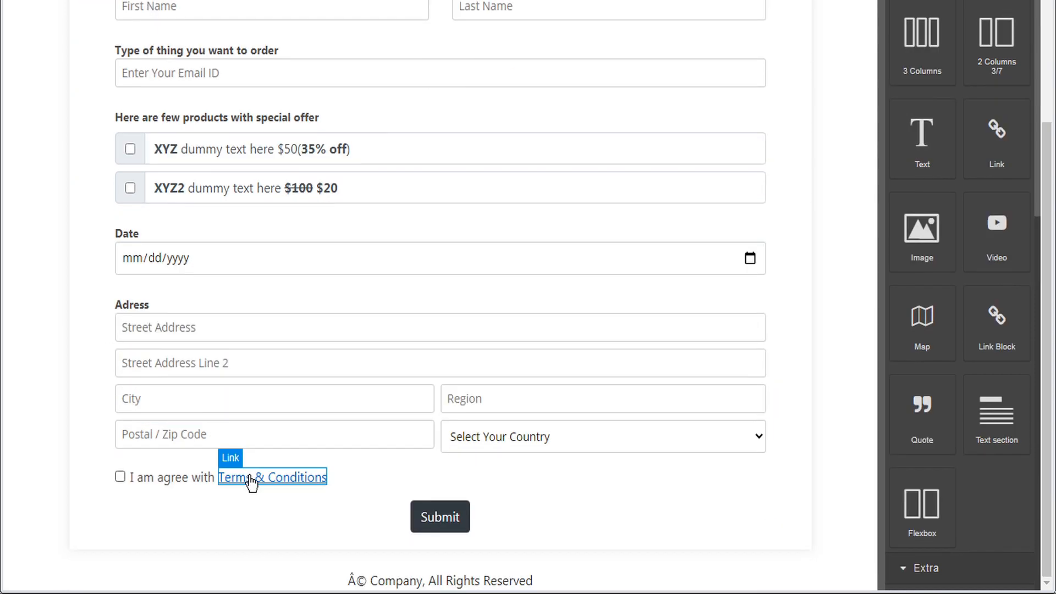
Remove the date, street address, city, region, postal code and country fields from the order form
{"action": "left_click", "coordinate": [327, 439]}
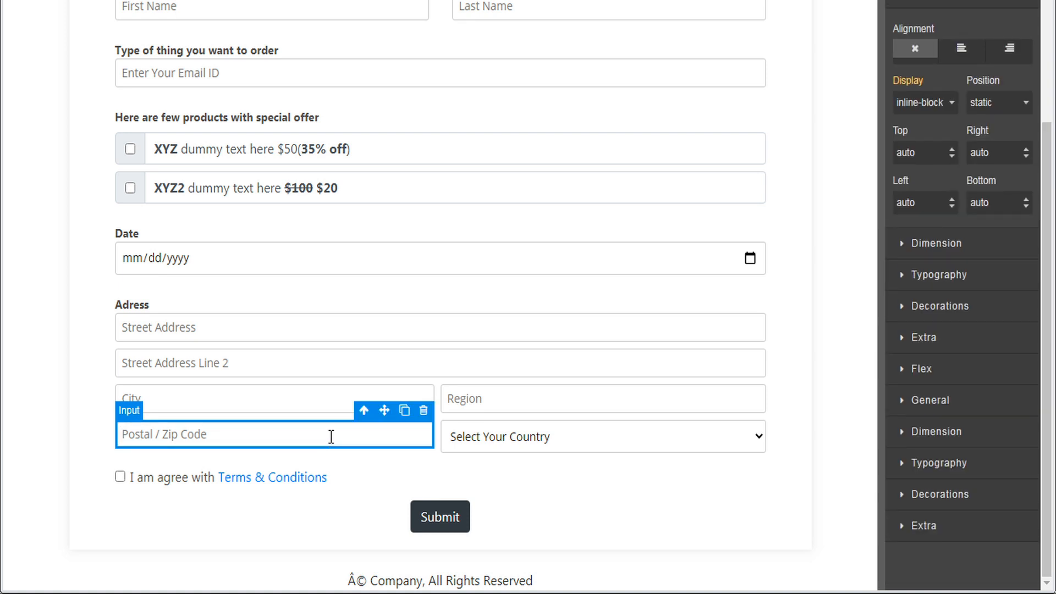
{"action": "left_click", "coordinate": [424, 411]}
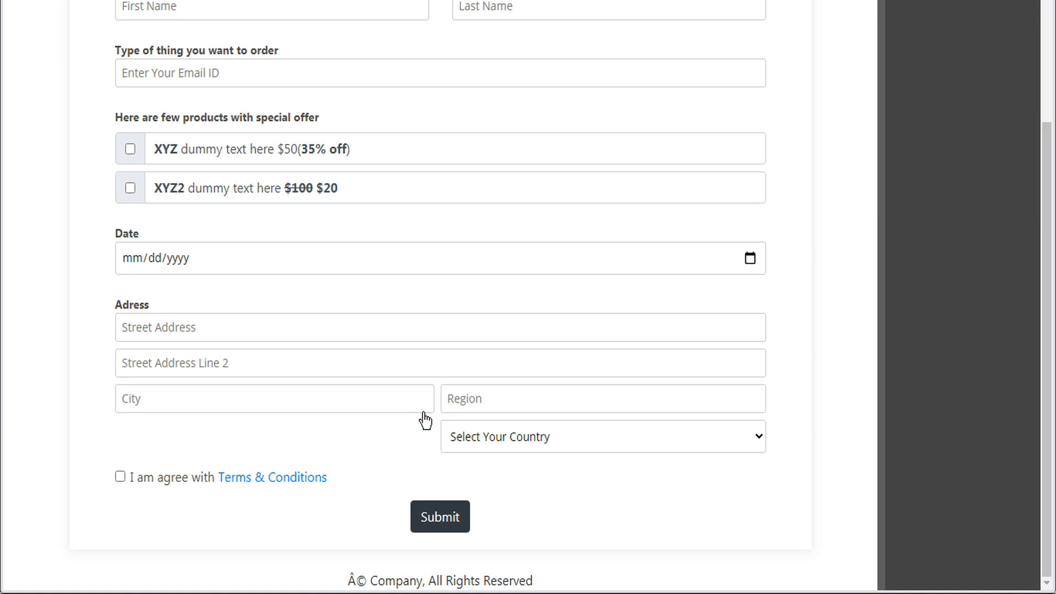
{"action": "left_click", "coordinate": [490, 438]}
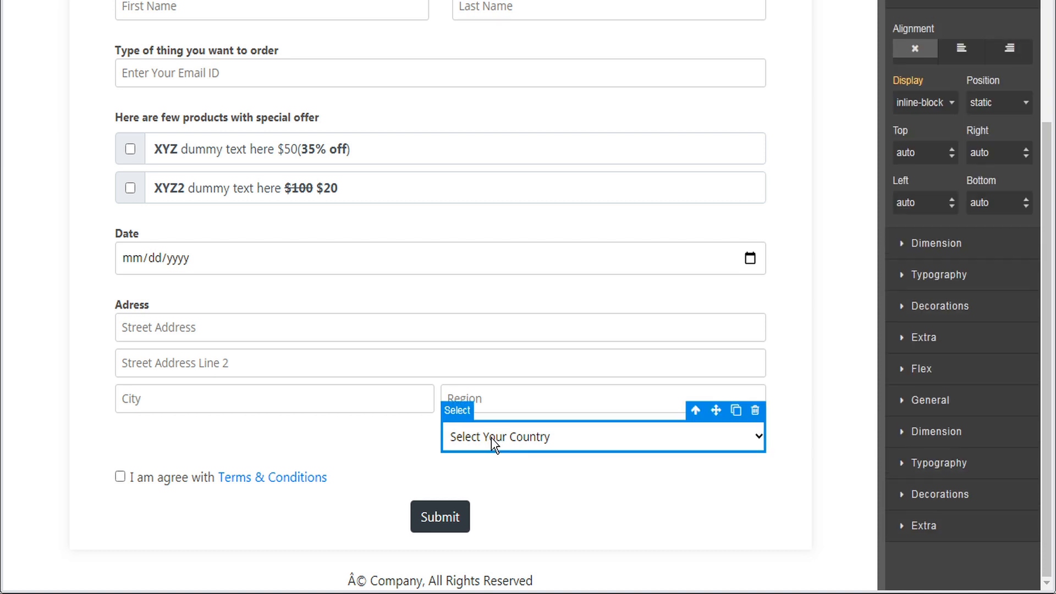
{"action": "left_click", "coordinate": [754, 412]}
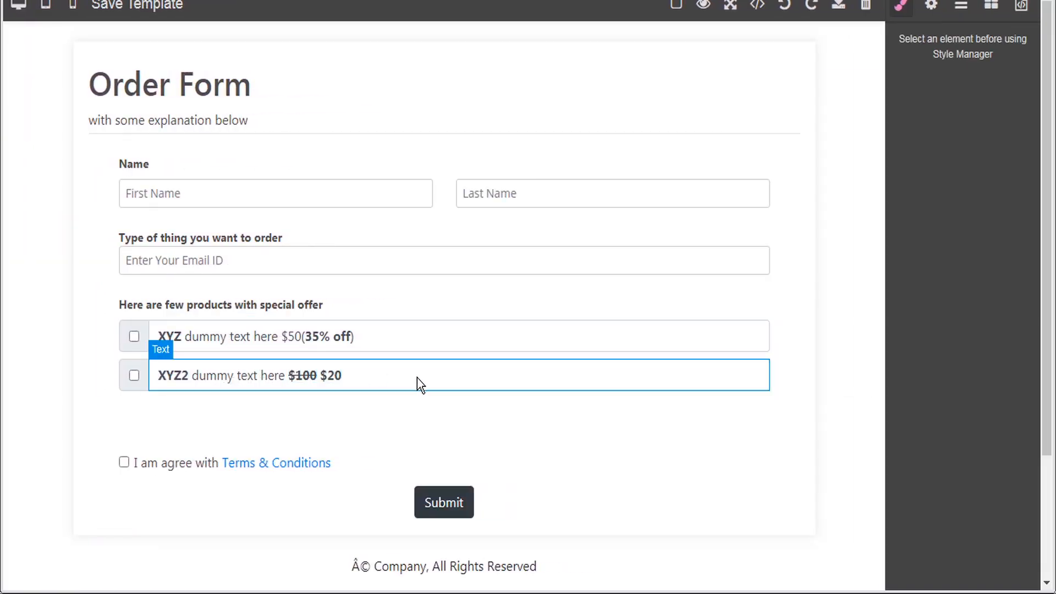
Delete the XYZ2 special-offer text and its checkbox from the order form
{"action": "left_click", "coordinate": [377, 380]}
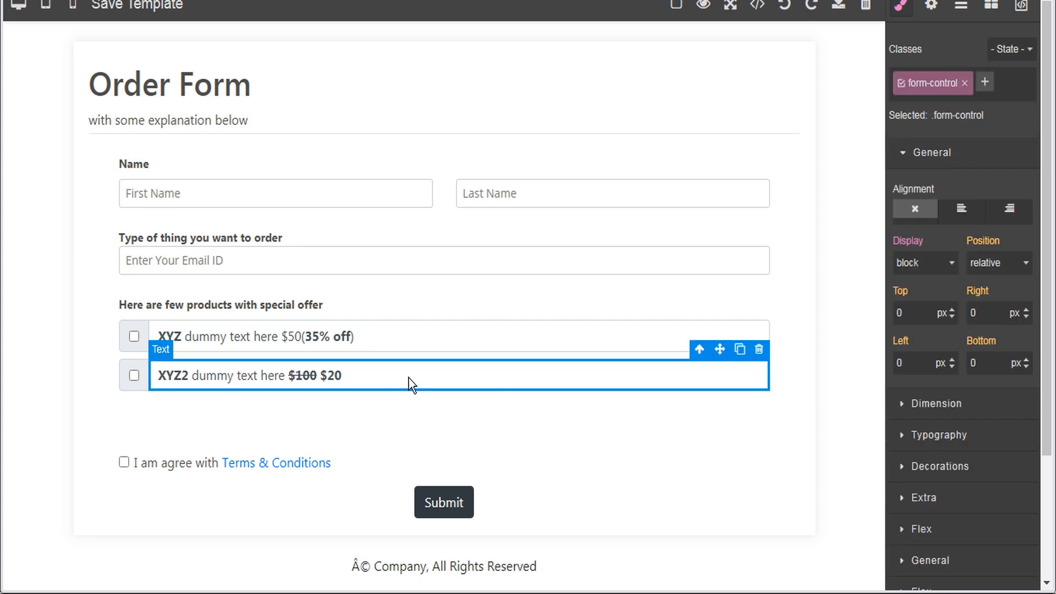
{"action": "left_click", "coordinate": [759, 350]}
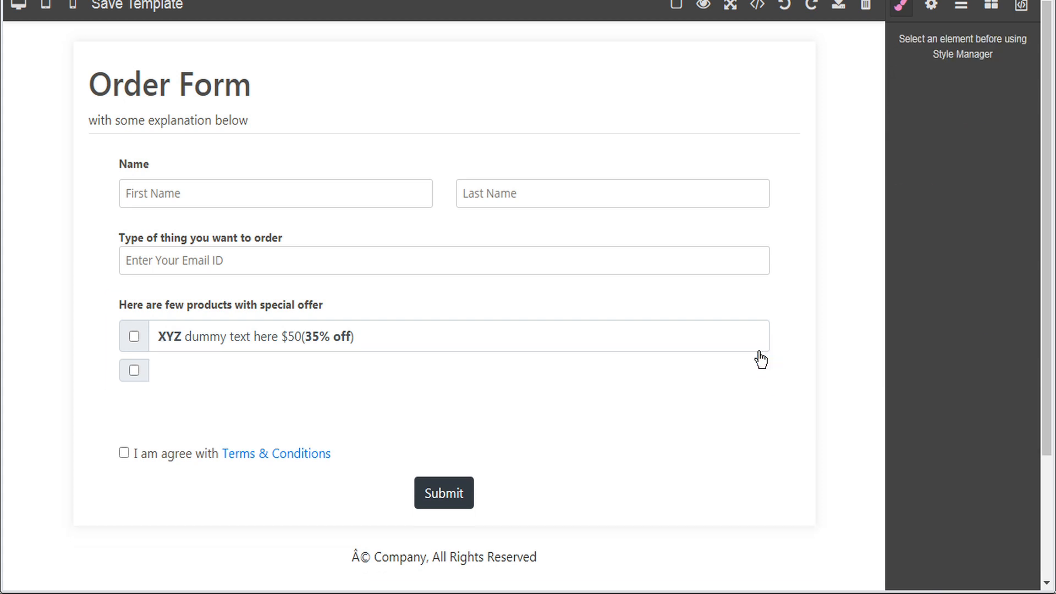
{"action": "left_click", "coordinate": [143, 370]}
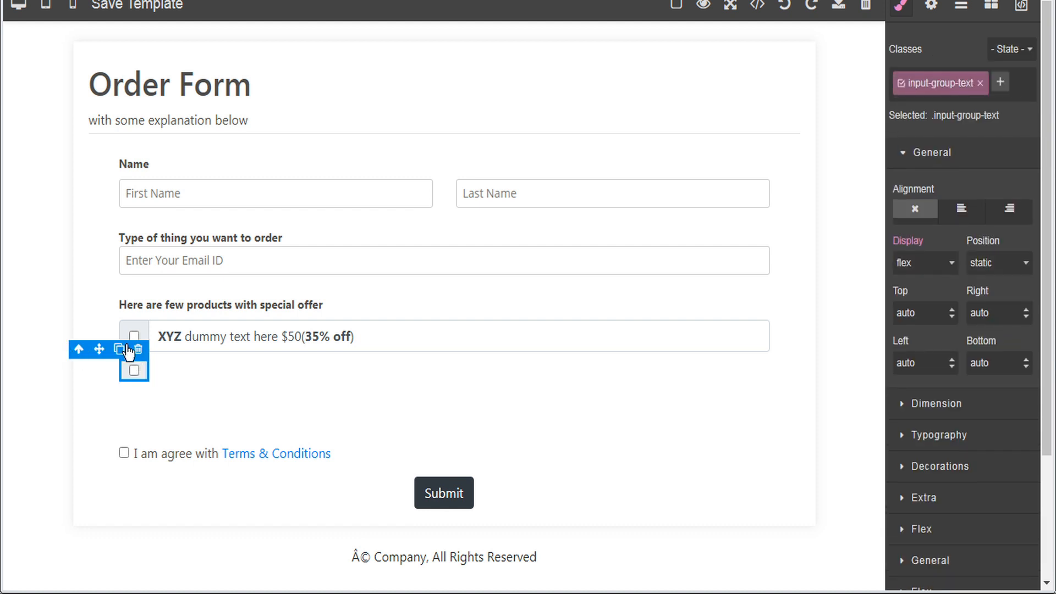
{"action": "left_click", "coordinate": [139, 350]}
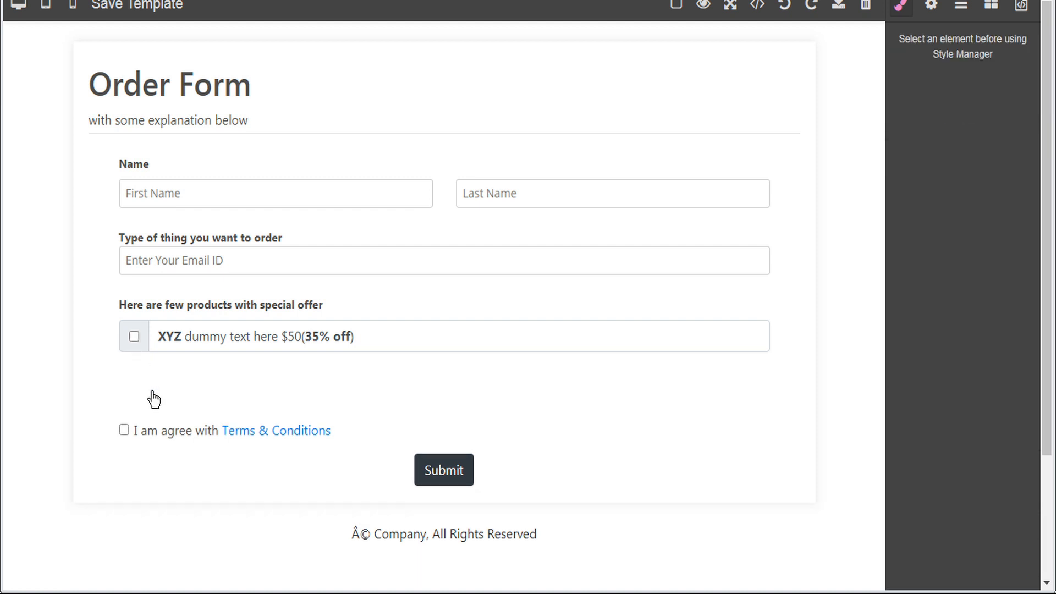
Replace the text of the remaining XYZ special offer with Maximizer
{"action": "left_click", "coordinate": [219, 336]}
{"action": "triple_click", "coordinate": [219, 336]}
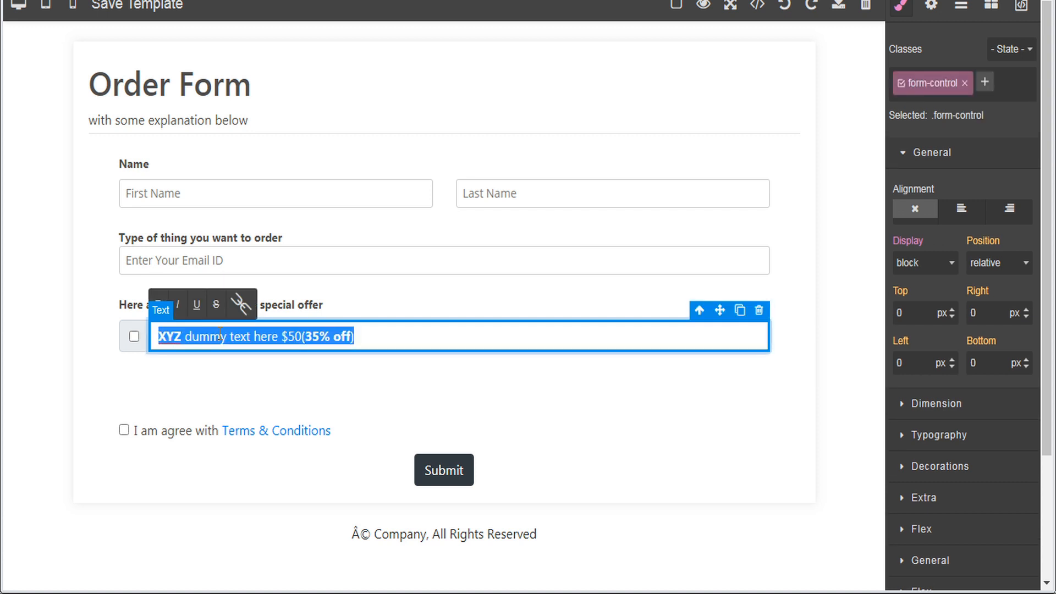
{"action": "type", "text": "Maximizer"}
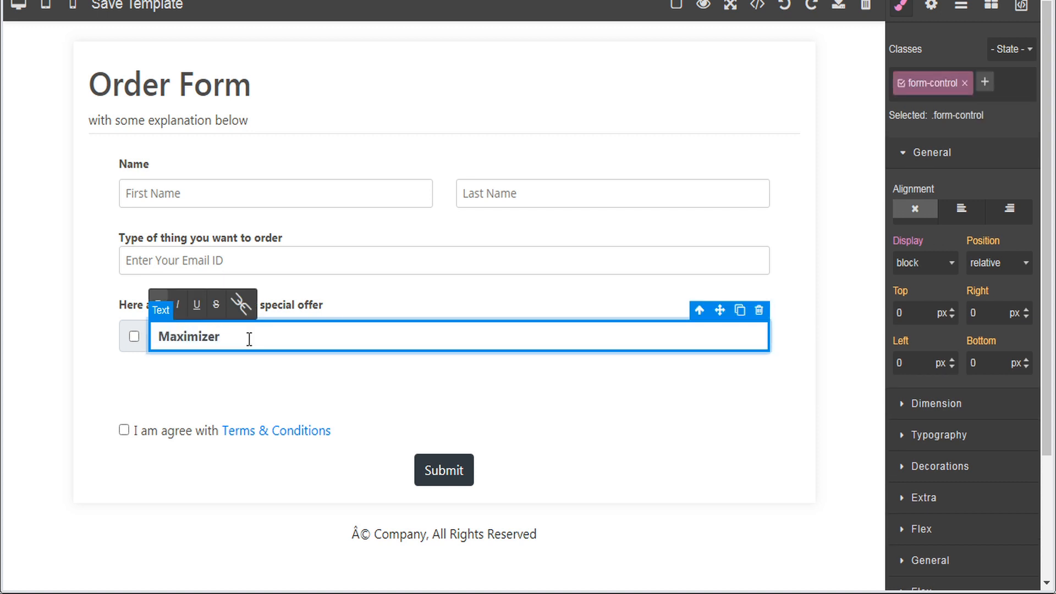
Set the Maximizer checkbox's value to 99990 and enter maximizer in its component settings
{"action": "left_click", "coordinate": [134, 342]}
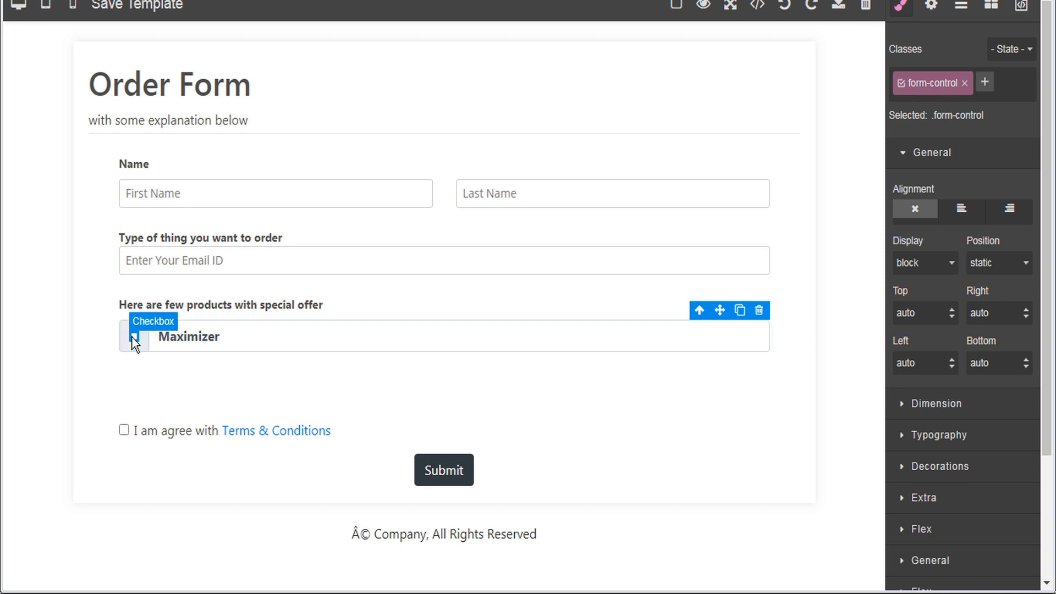
{"action": "left_click", "coordinate": [133, 340]}
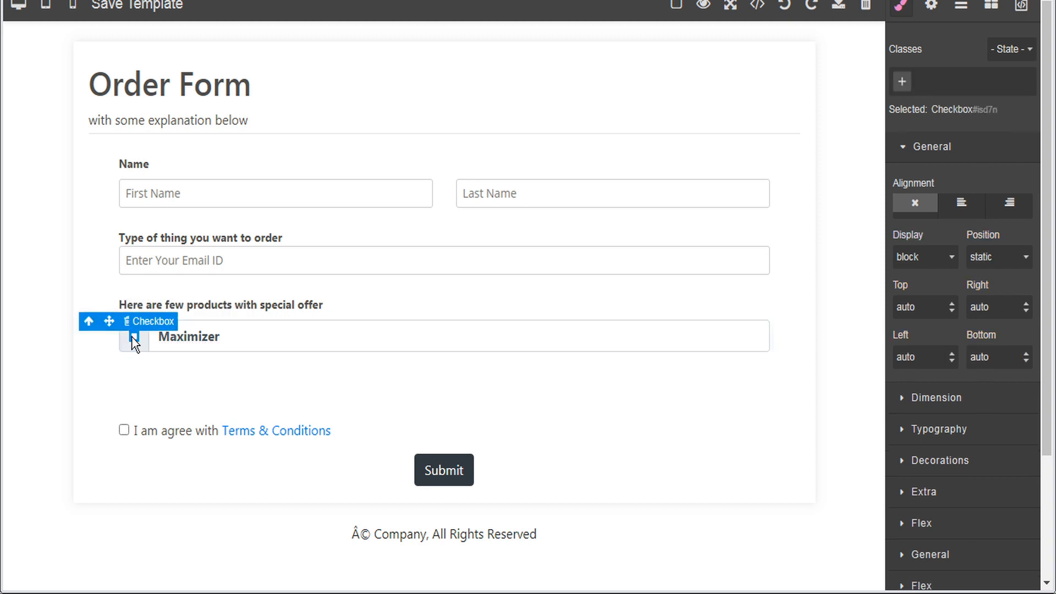
{"action": "left_click", "coordinate": [931, 7]}
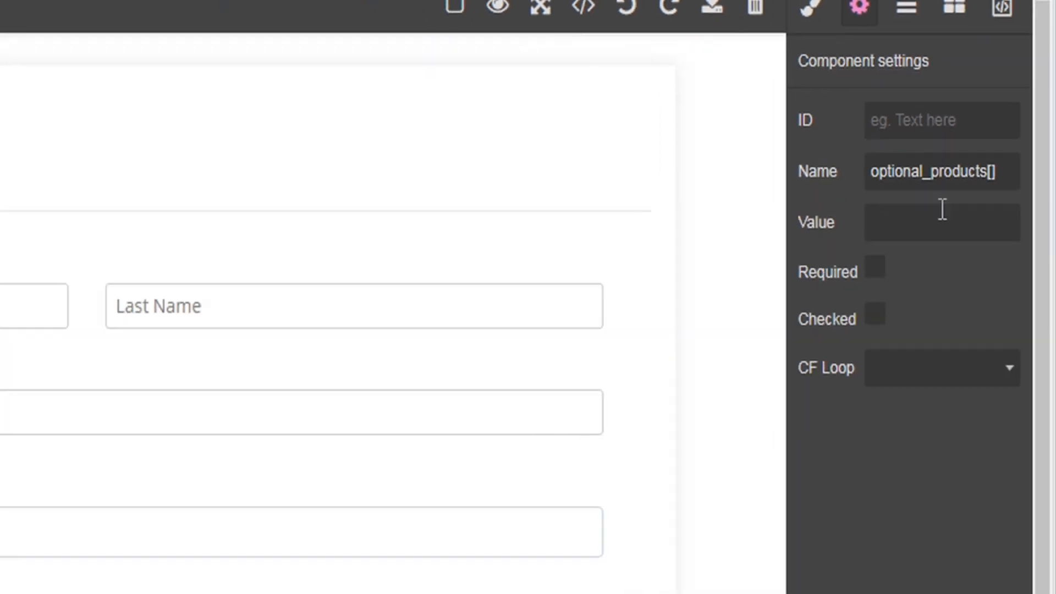
{"action": "left_click", "coordinate": [902, 225]}
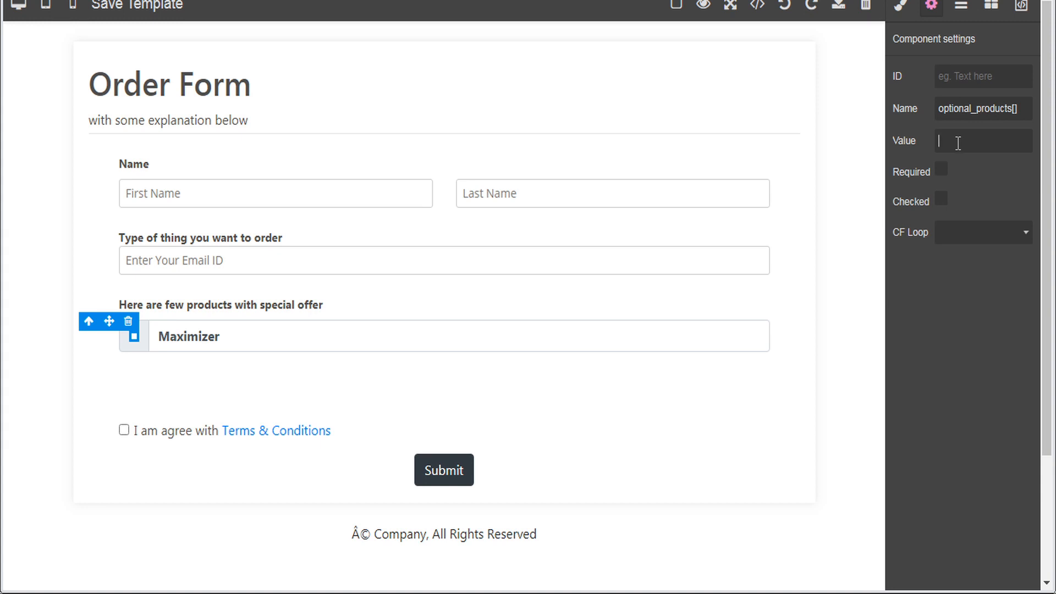
{"action": "type", "text": "99990"}
{"action": "type", "text": "maximizer"}
Assign the field name firstname to the First Name input and lastname to the Last Name input
{"action": "left_click", "coordinate": [239, 198]}
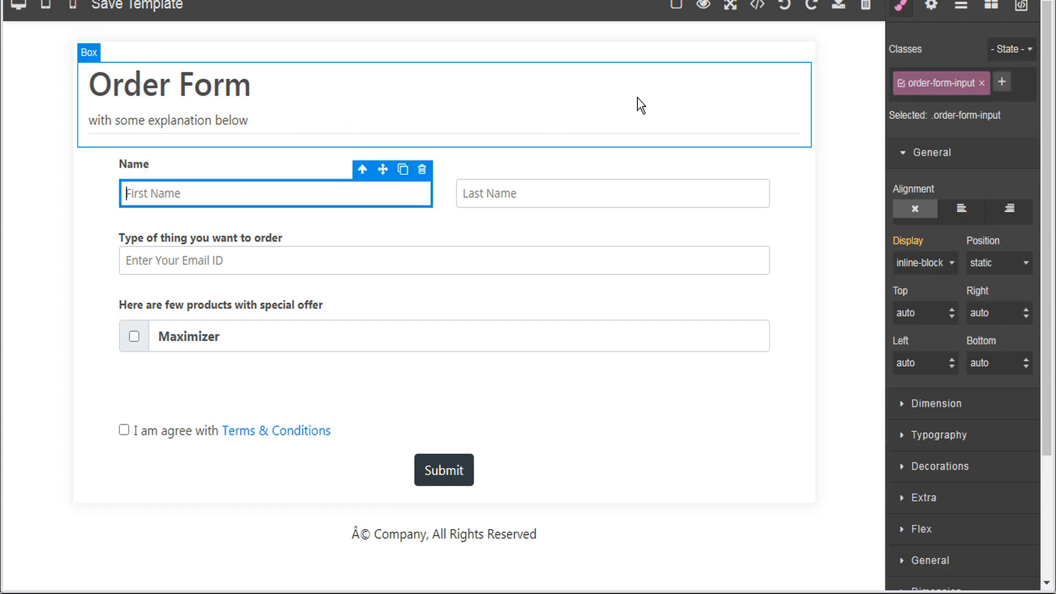
{"action": "left_click", "coordinate": [931, 7]}
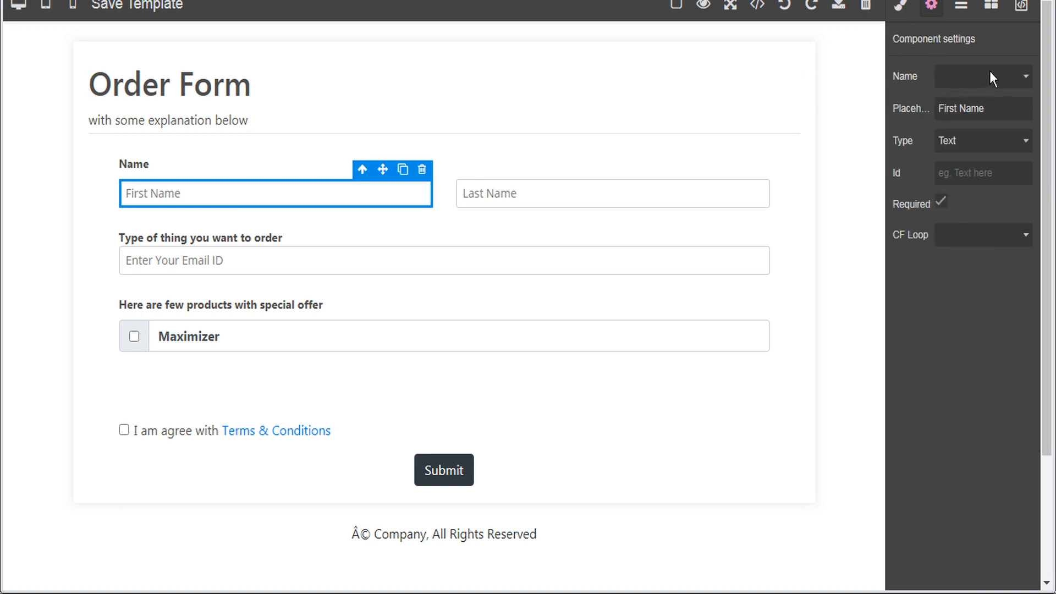
{"action": "left_click", "coordinate": [971, 77]}
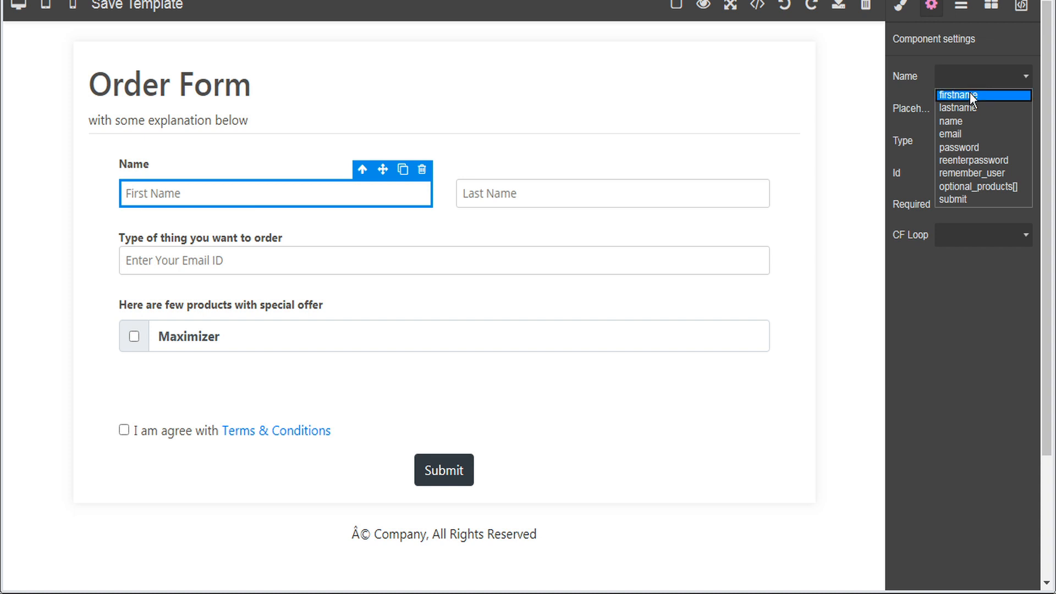
{"action": "left_click", "coordinate": [970, 95]}
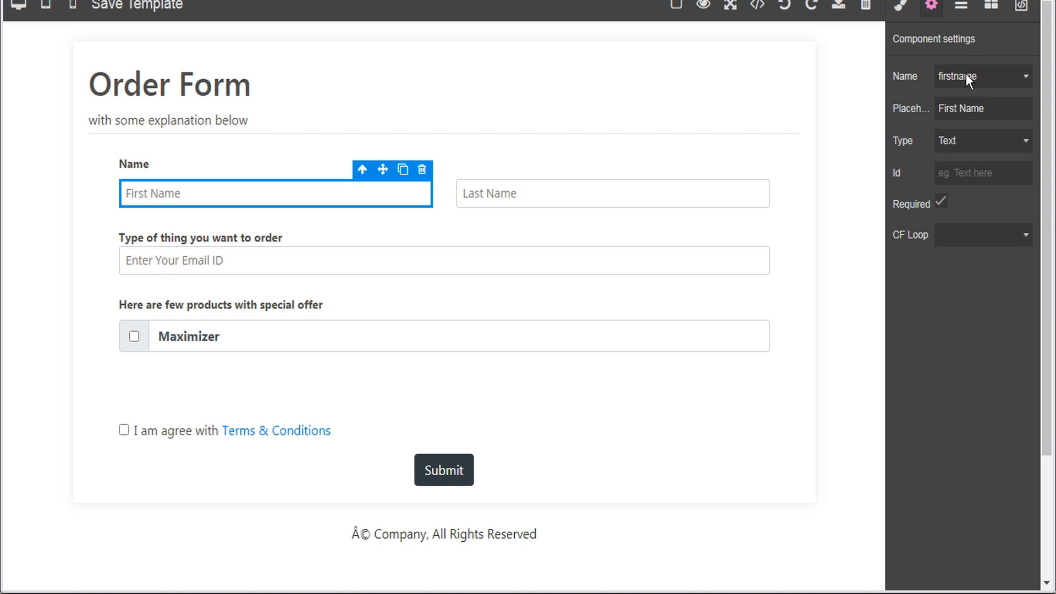
{"action": "left_click", "coordinate": [503, 193]}
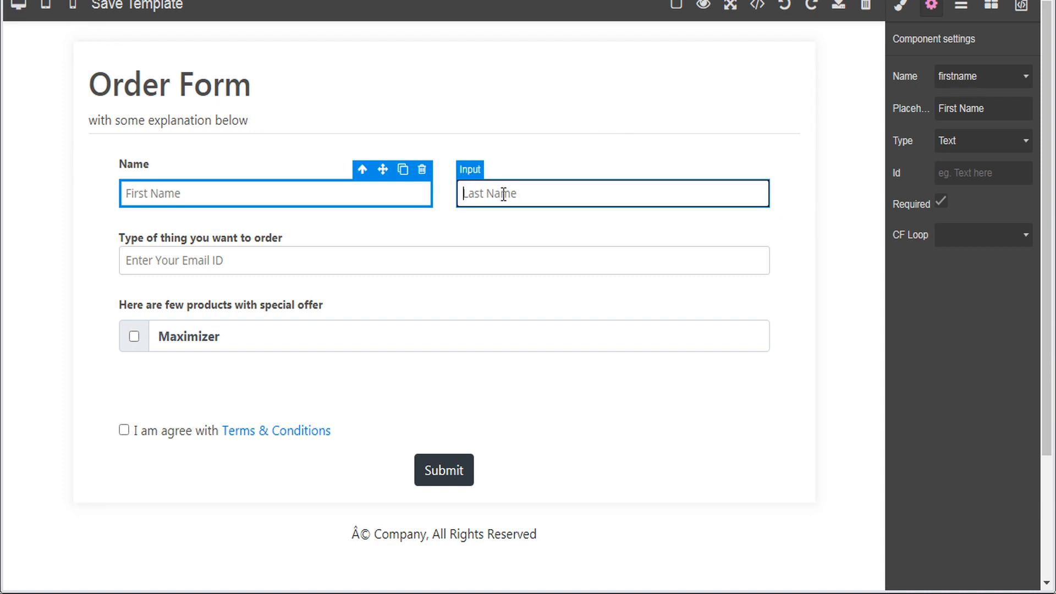
{"action": "left_click", "coordinate": [930, 7]}
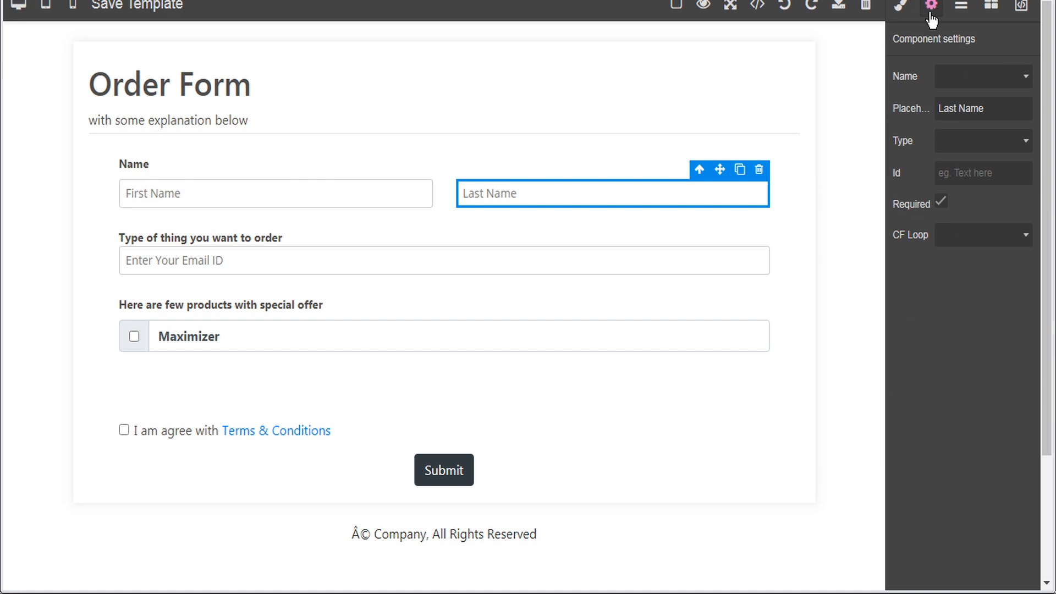
{"action": "left_click", "coordinate": [964, 83]}
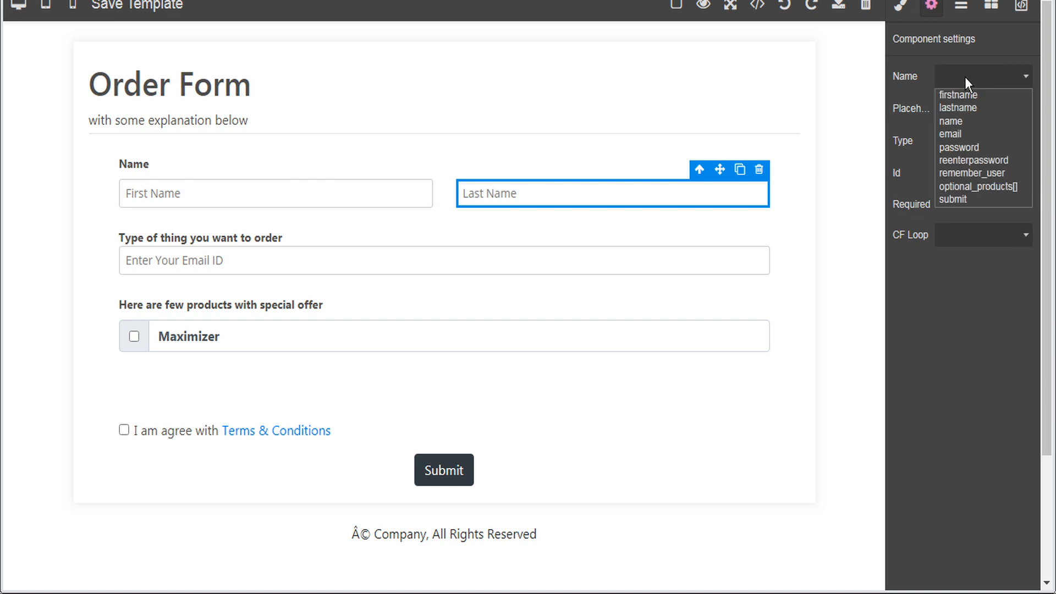
{"action": "left_click", "coordinate": [963, 107]}
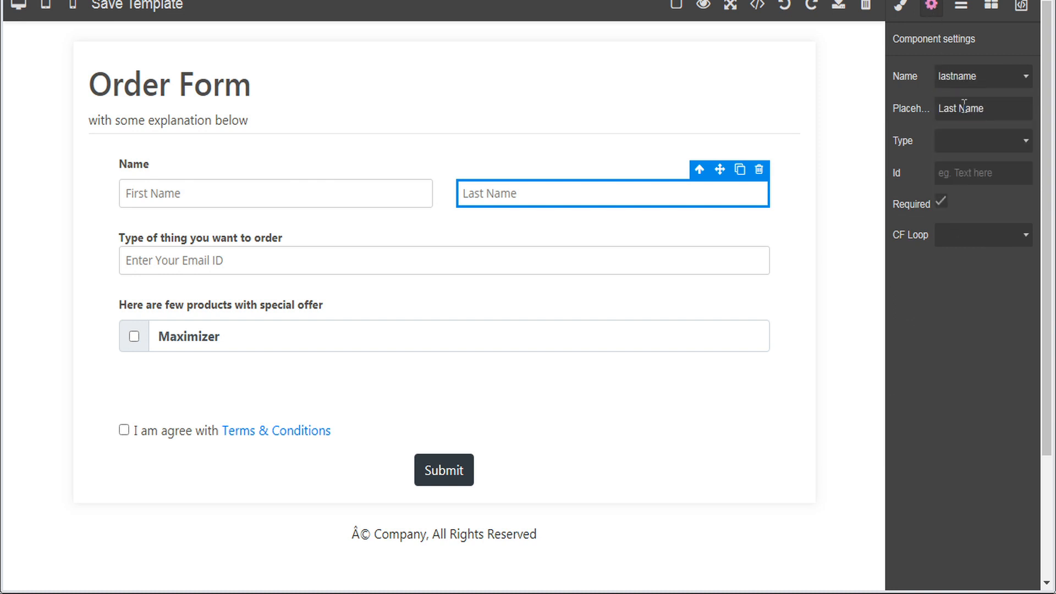
Assign the field name email to the Enter Your Email ID input
{"action": "left_click", "coordinate": [206, 264]}
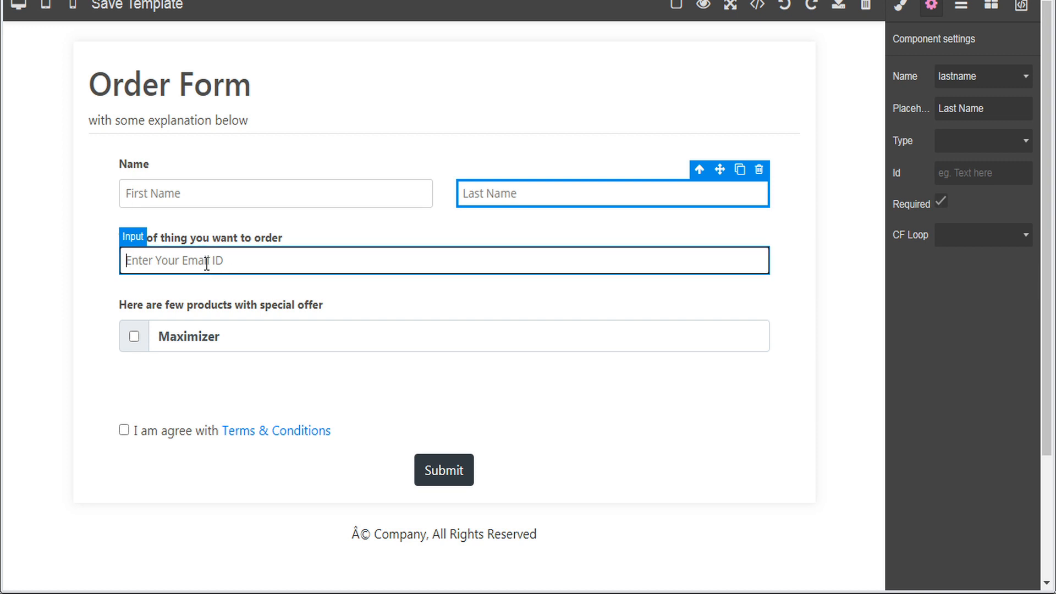
{"action": "left_click", "coordinate": [936, 11]}
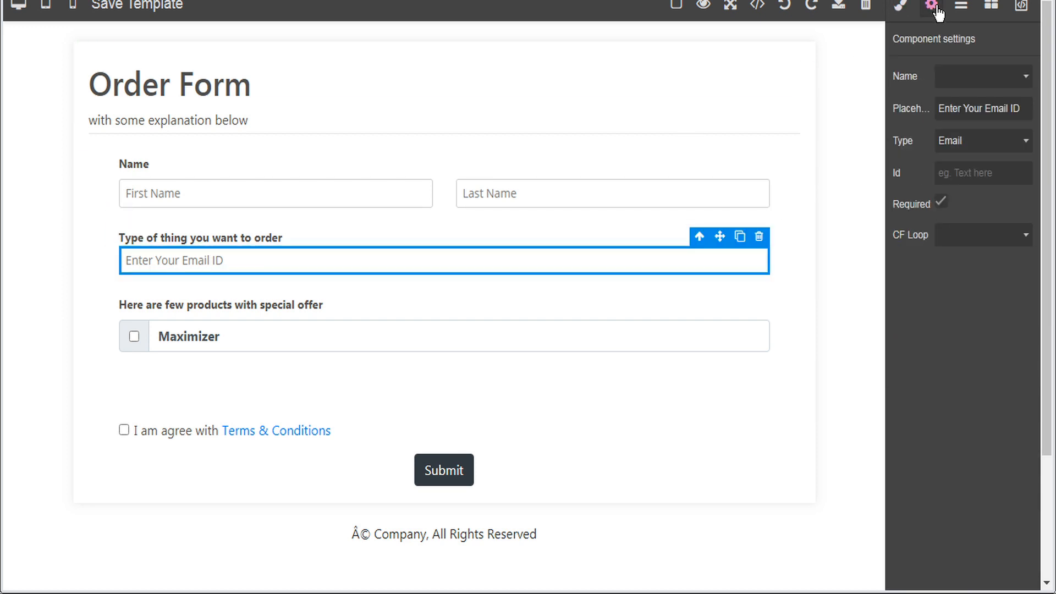
{"action": "left_click", "coordinate": [952, 77]}
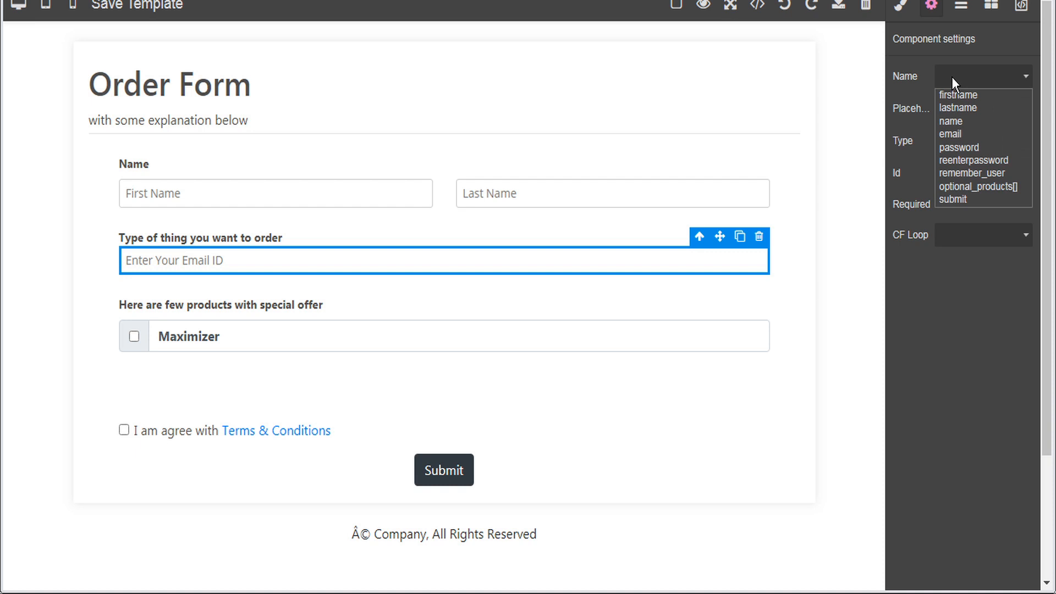
{"action": "left_click", "coordinate": [960, 135]}
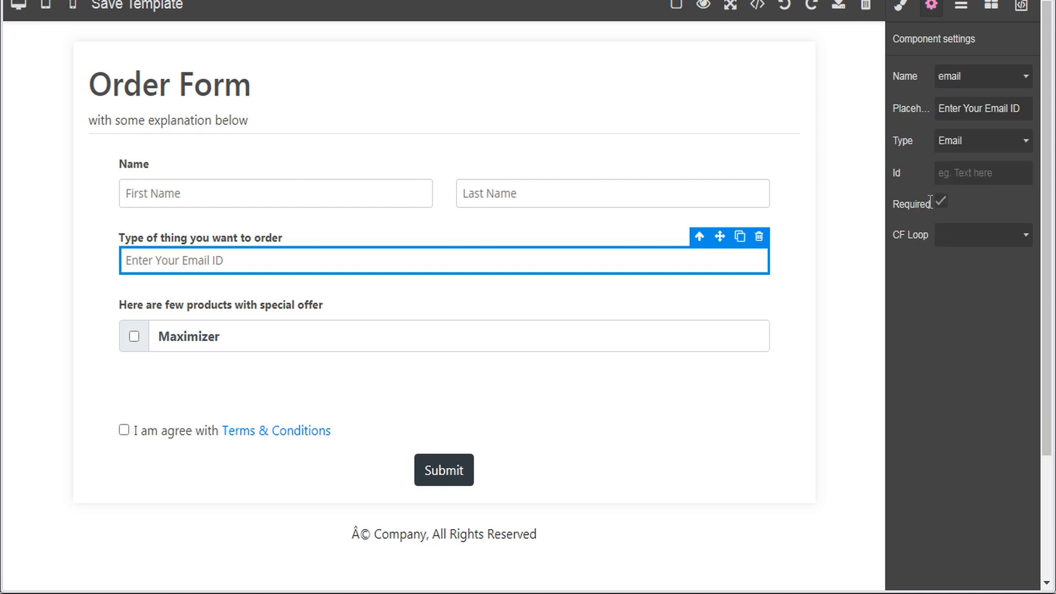
Check the First Name input's settings and change the Last Name input's placeholder to "Last Name *"
{"action": "left_click", "coordinate": [242, 197]}
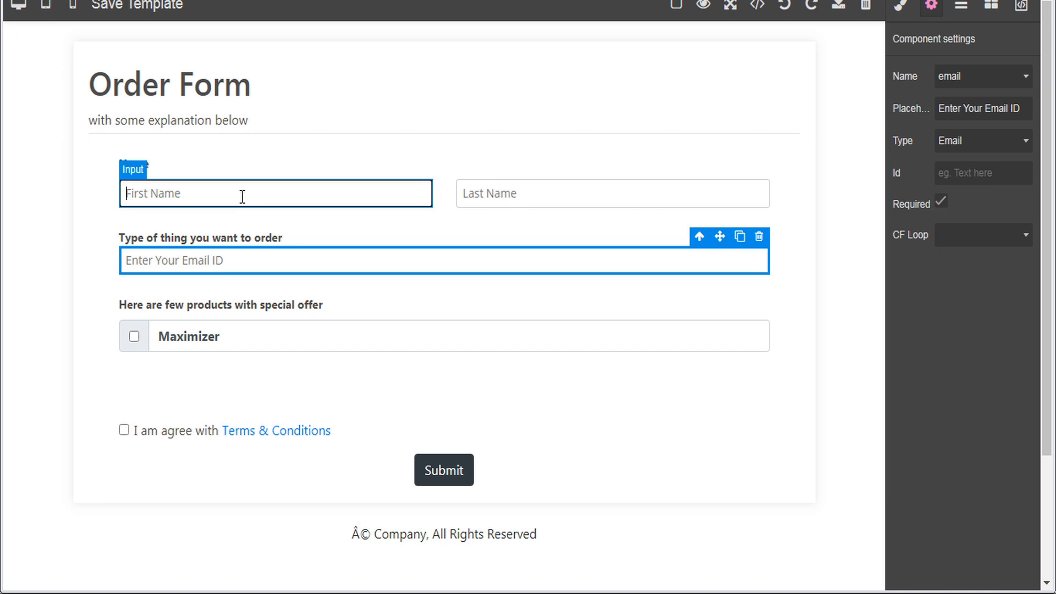
{"action": "left_click", "coordinate": [930, 6]}
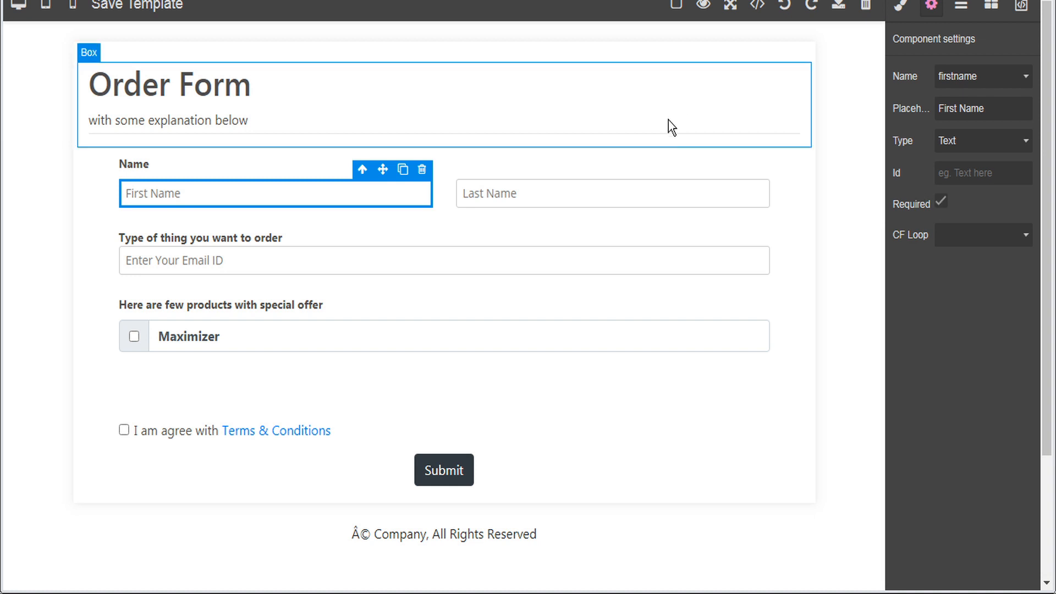
{"action": "left_click", "coordinate": [577, 190]}
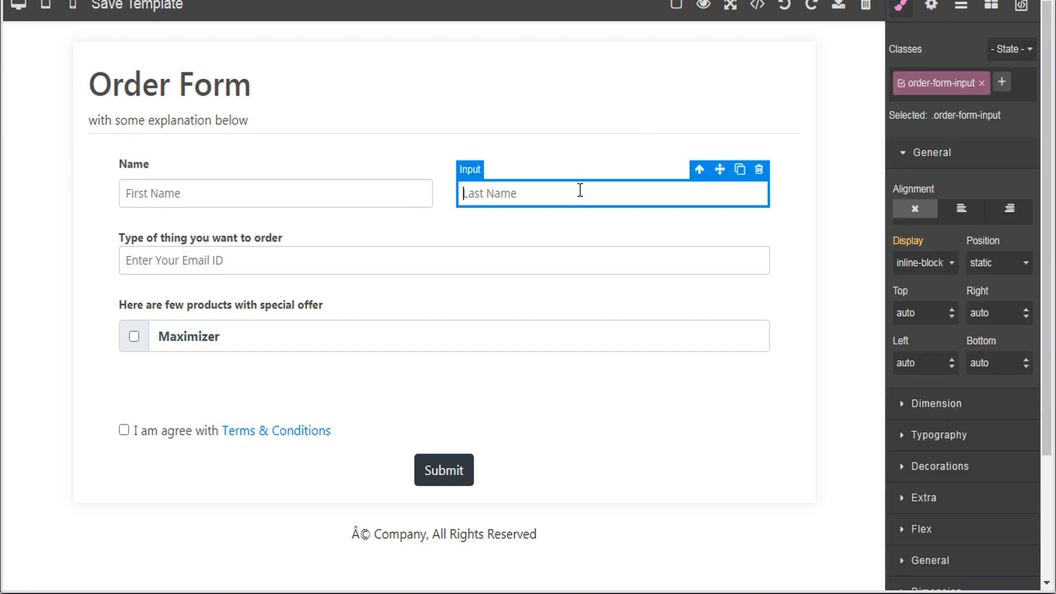
{"action": "left_click", "coordinate": [930, 7]}
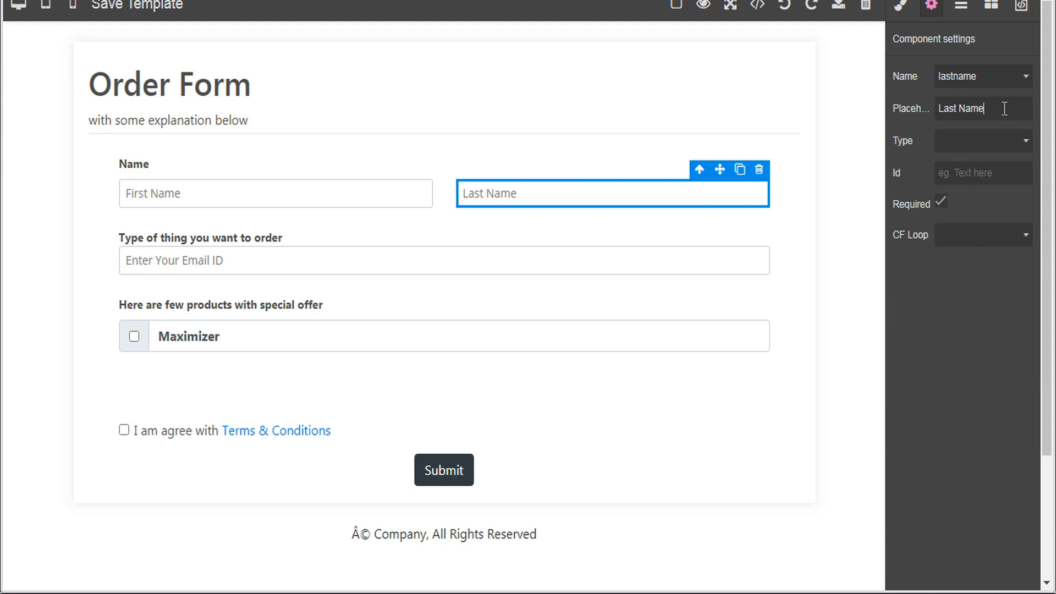
{"action": "type", "text": "^"}
{"action": "type", "text": "*"}
Change the First Name input's placeholder to "First Name *"
{"action": "left_click", "coordinate": [284, 193]}
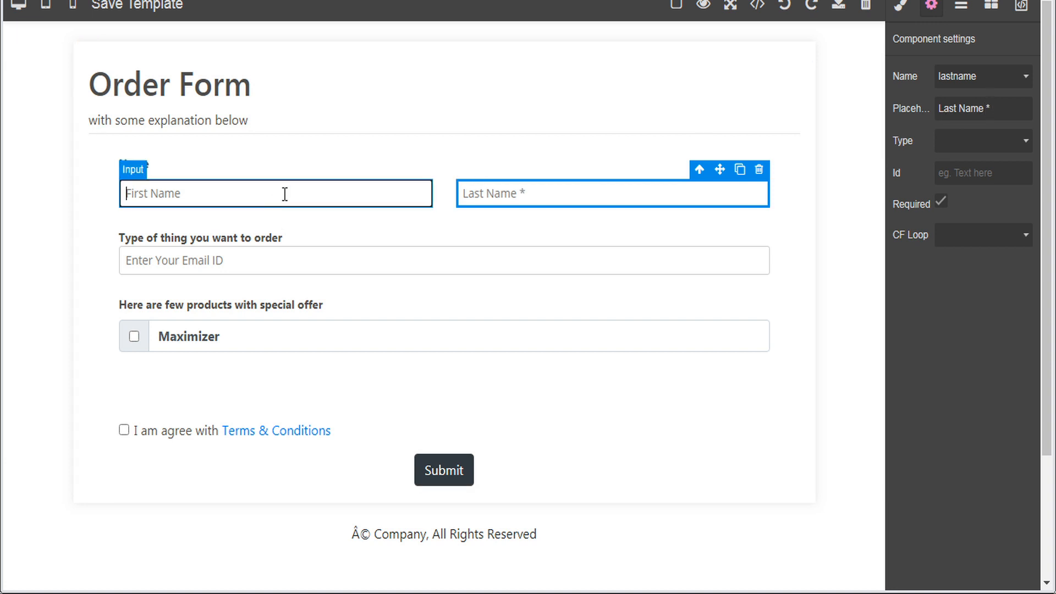
{"action": "left_click", "coordinate": [284, 193]}
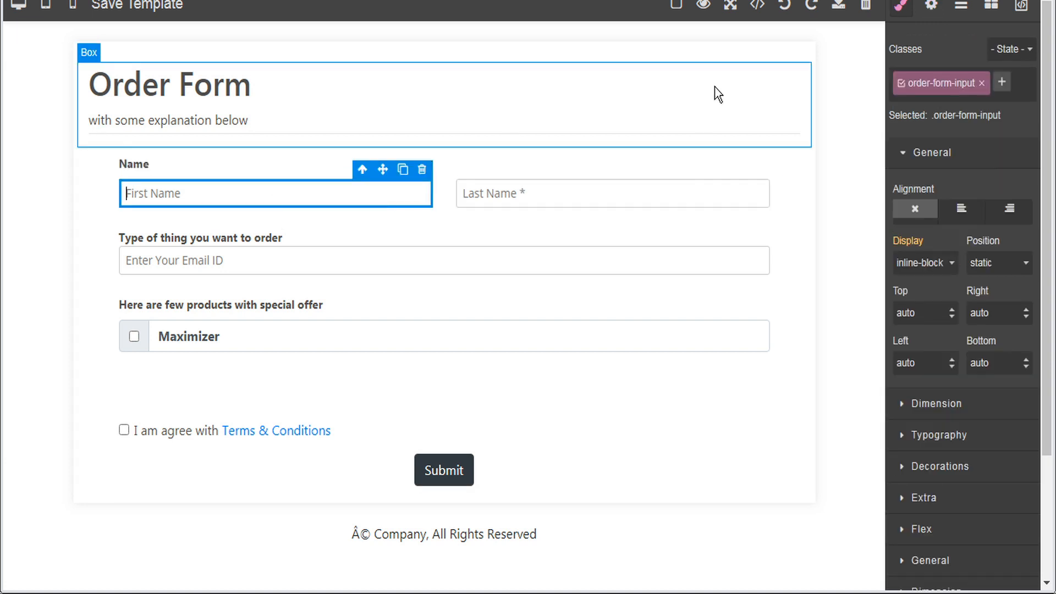
{"action": "left_click", "coordinate": [931, 6]}
{"action": "left_click", "coordinate": [996, 110]}
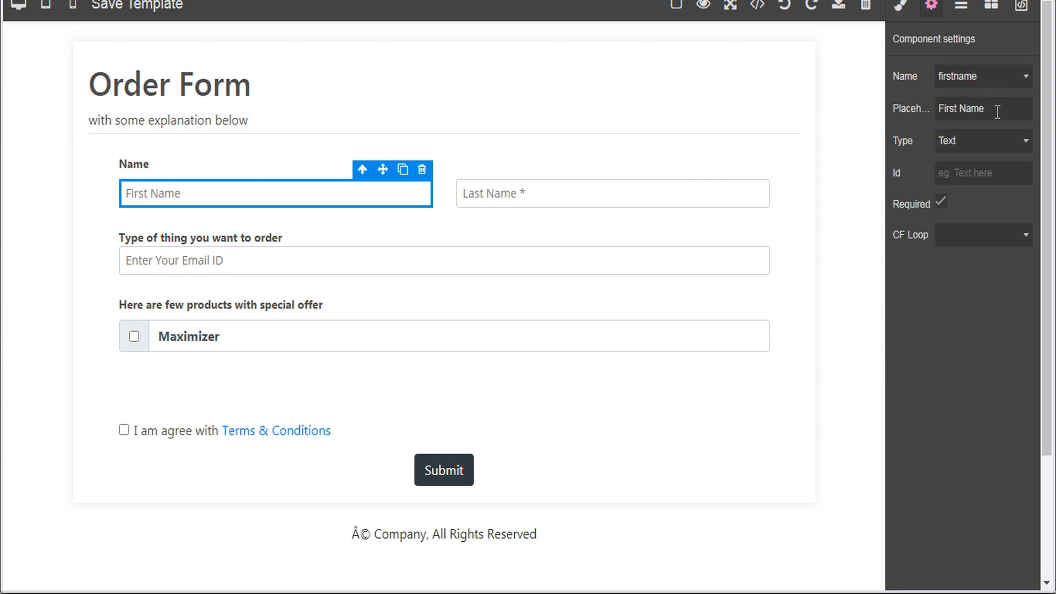
Add an asterisk to the end of the email input's placeholder, Enter Your Email ID
{"action": "left_click", "coordinate": [249, 264]}
{"action": "left_click", "coordinate": [297, 254]}
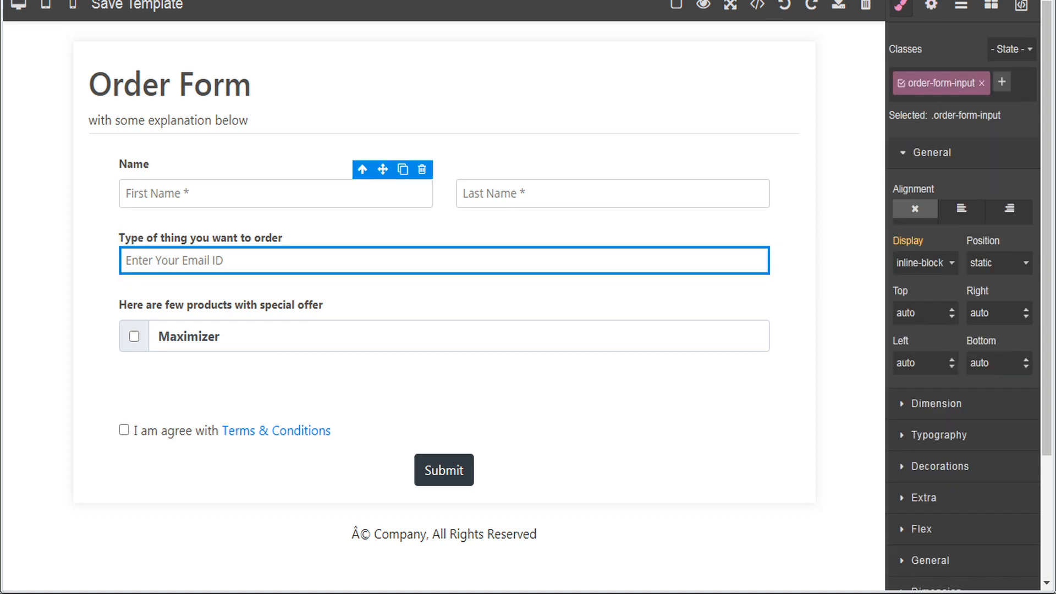
{"action": "left_click", "coordinate": [931, 5]}
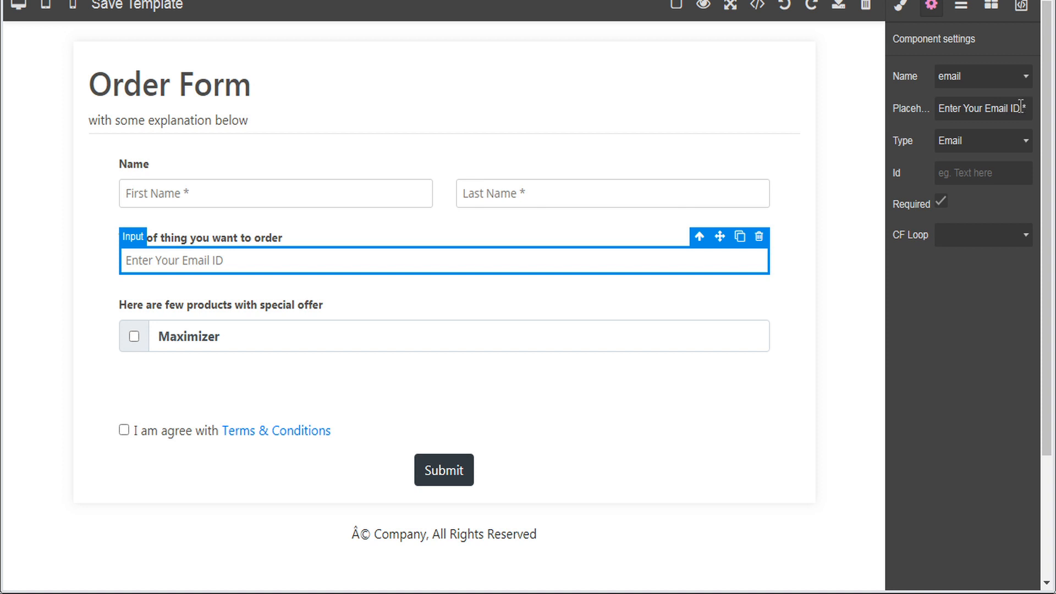
Apply the email input's placeholder change and check the Maximizer checkbox's component settings
{"action": "left_click", "coordinate": [804, 105]}
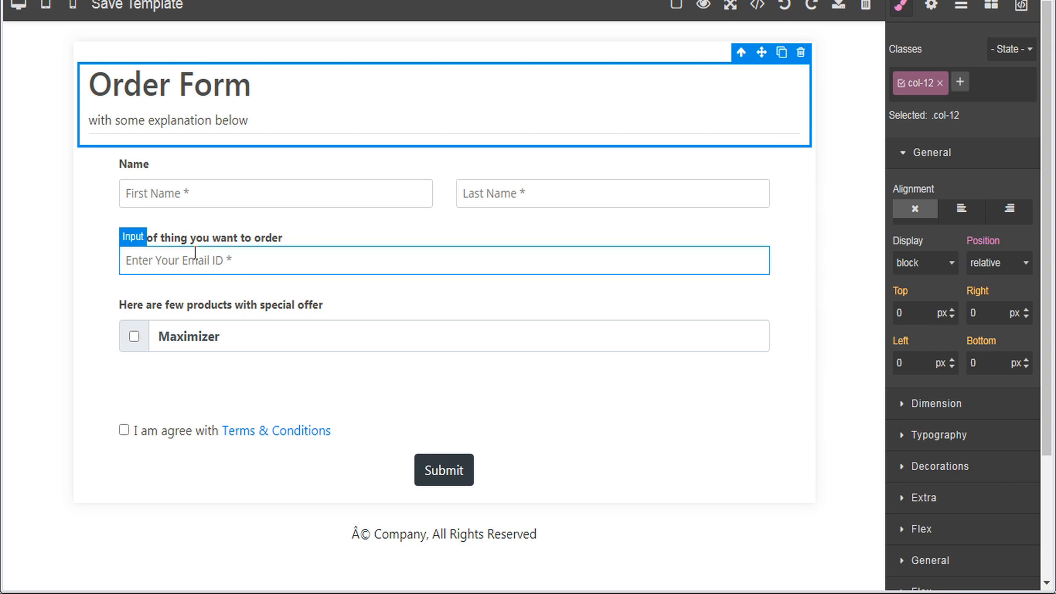
{"action": "left_click", "coordinate": [133, 338]}
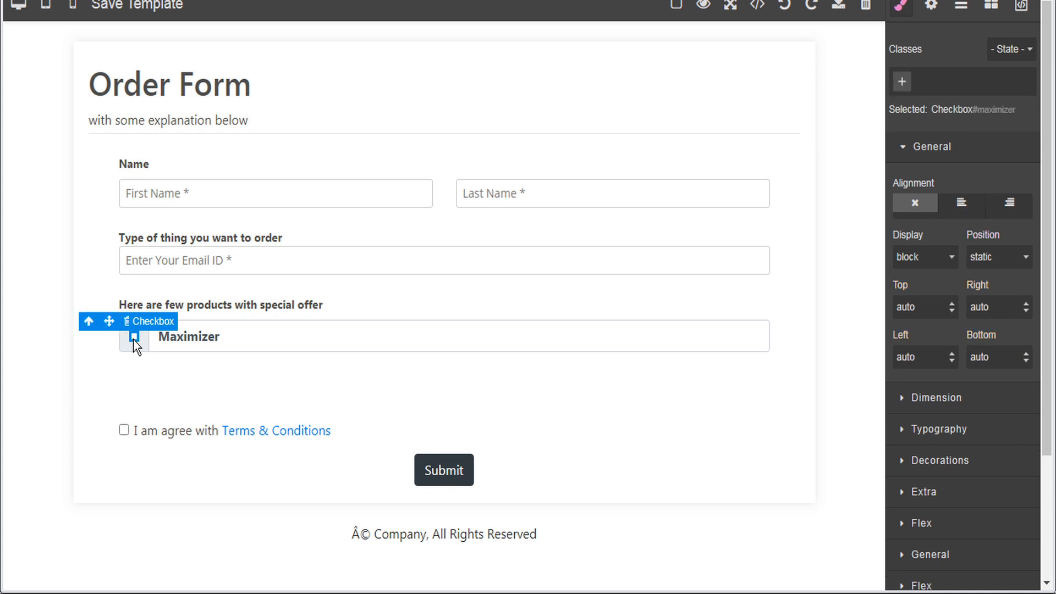
{"action": "left_click", "coordinate": [931, 6]}
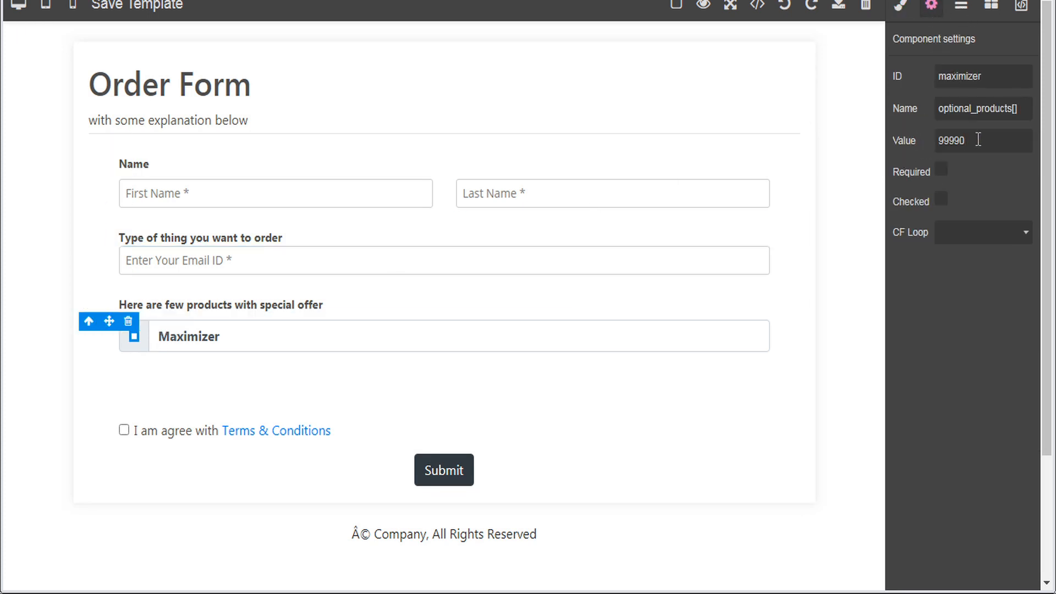
Save the order form template and reload the Order Form page's preview in the funnel editor
{"action": "left_click", "coordinate": [122, 7]}
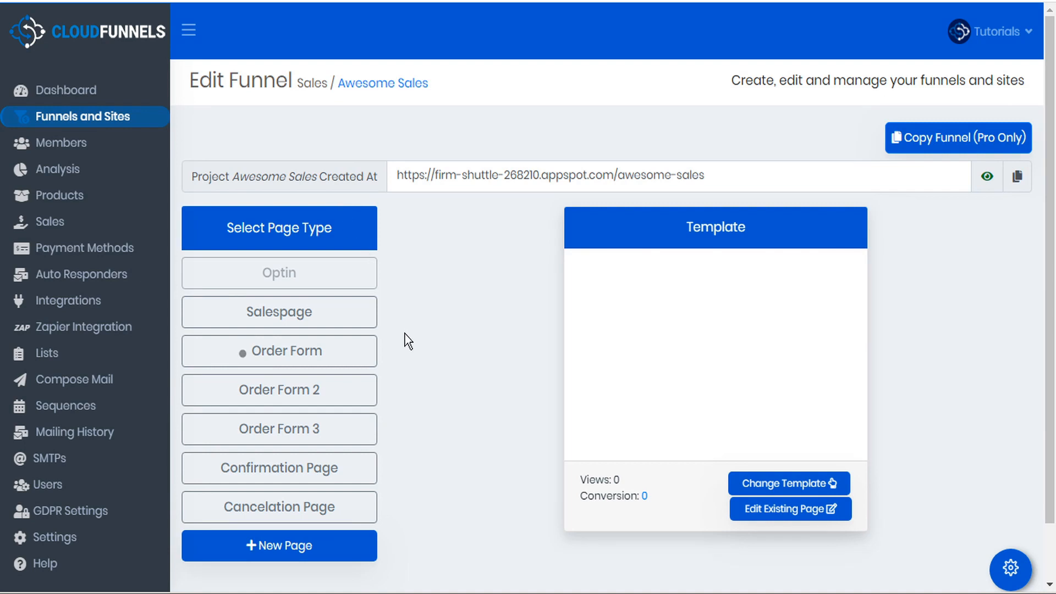
{"action": "left_click", "coordinate": [334, 311]}
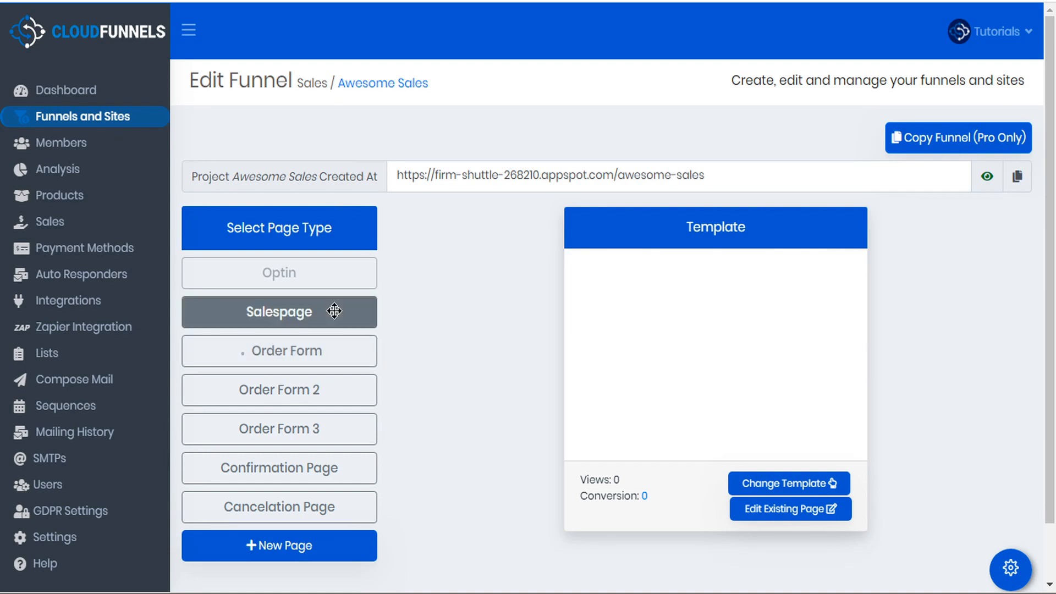
{"action": "left_click", "coordinate": [330, 350]}
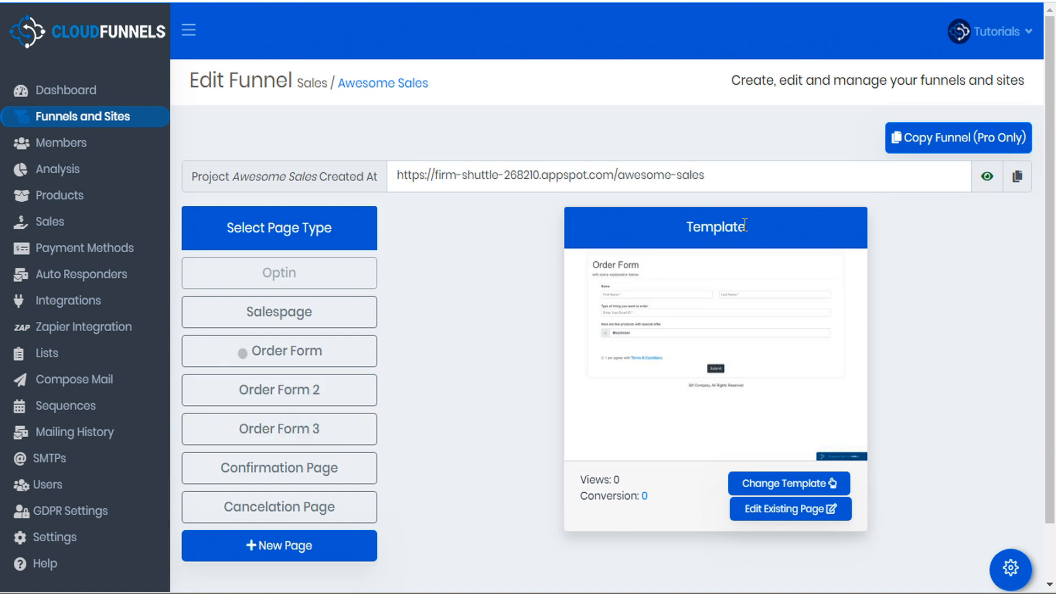
Open the live Awesome Sales page and start buying the Bronze plan from its Pricing section
{"action": "left_click", "coordinate": [986, 181]}
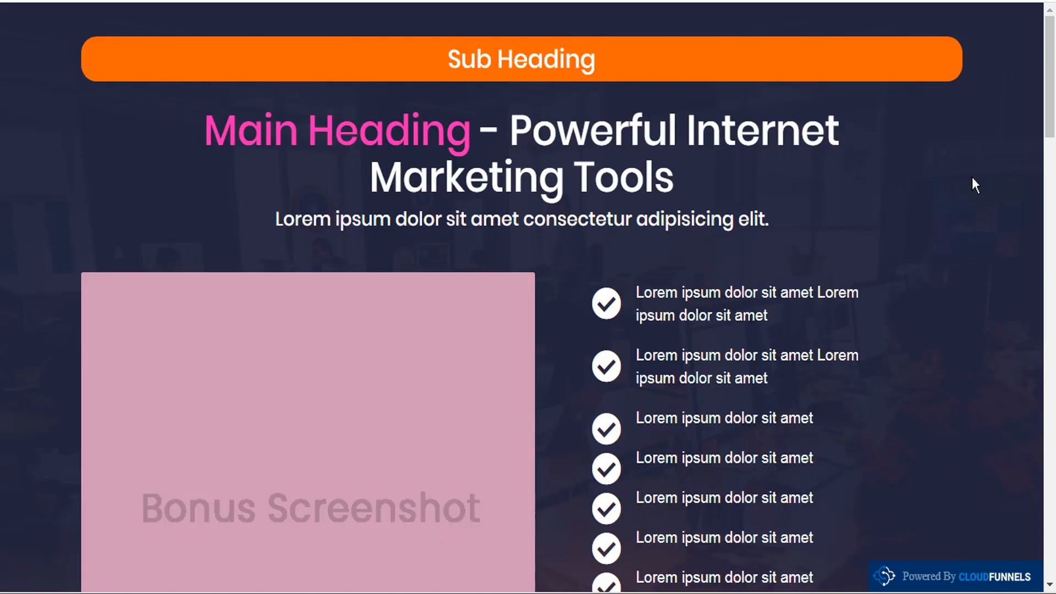
{"action": "middle_click", "coordinate": [974, 185]}
{"action": "scroll", "coordinate": [972, 178], "scroll_direction": "down", "scroll_amount": 8}
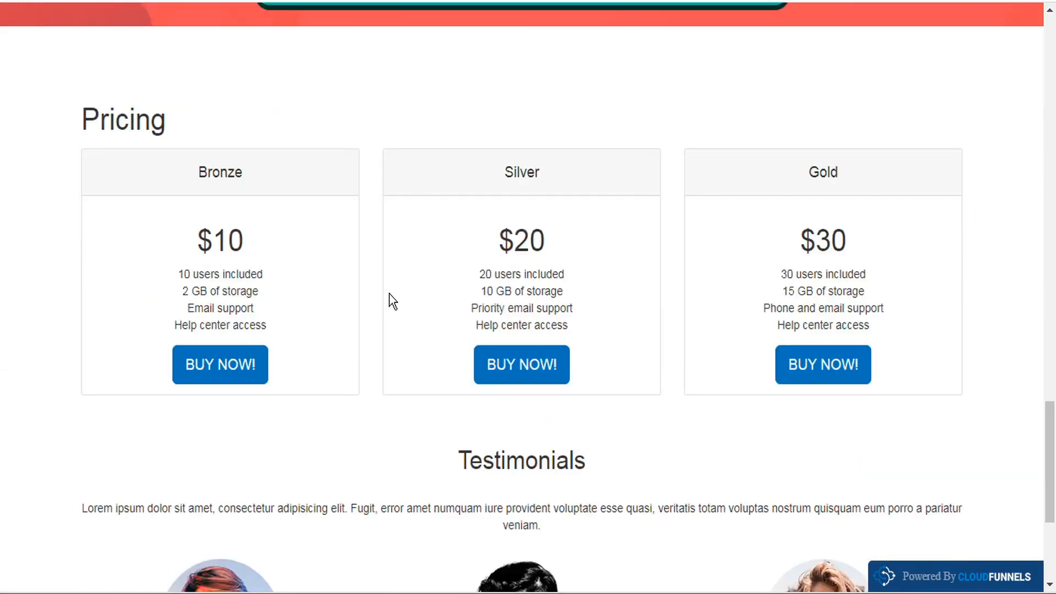
{"action": "left_click", "coordinate": [232, 367]}
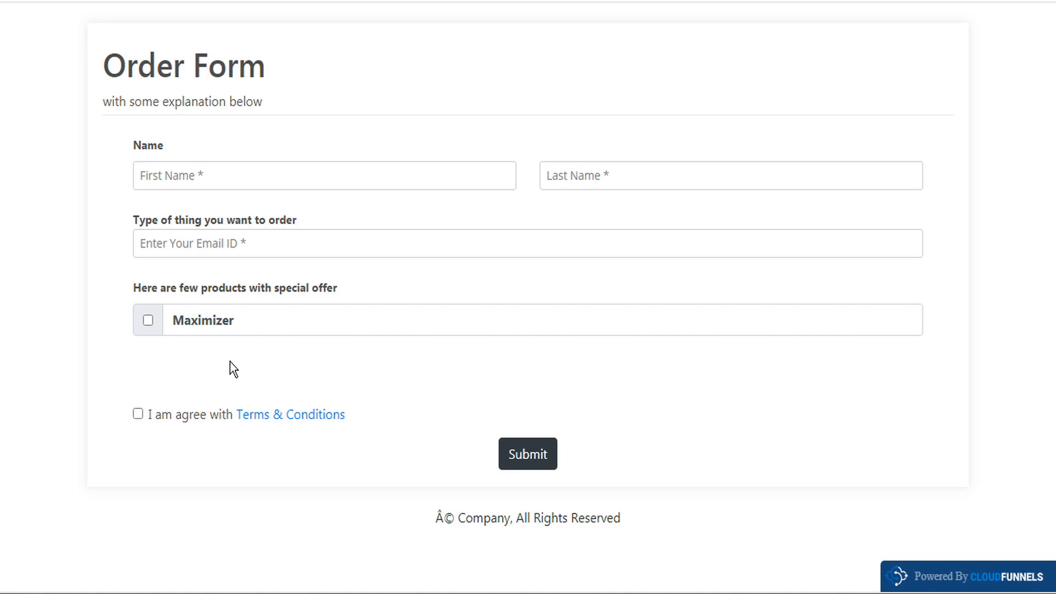
Fill in the customer's first name, last name and email on the order form and select the Maximizer offer
{"action": "left_click", "coordinate": [244, 173]}
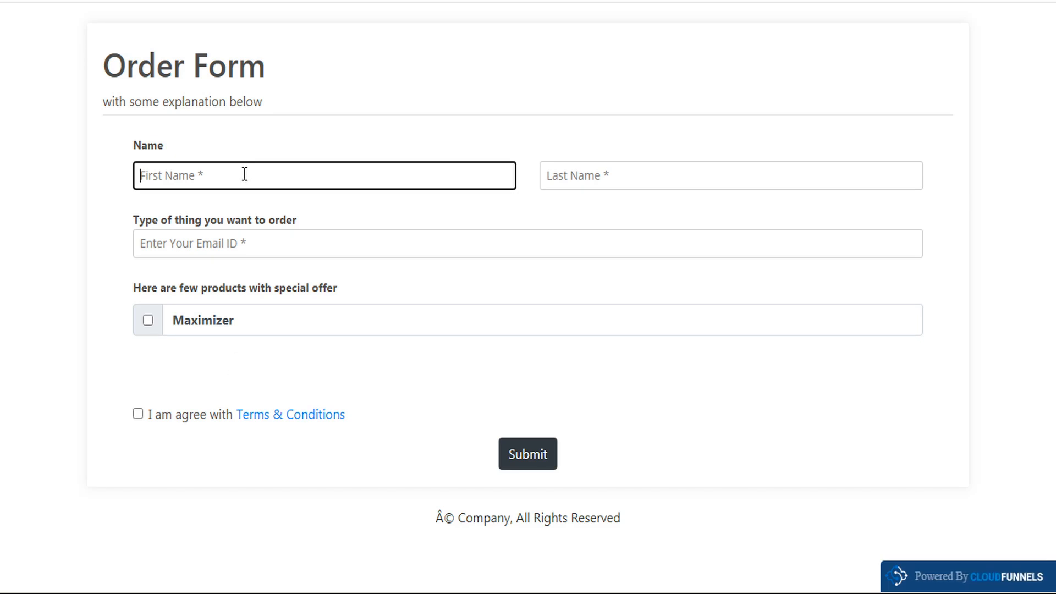
{"action": "type", "text": "Bill"}
{"action": "key", "text": "Tab"}
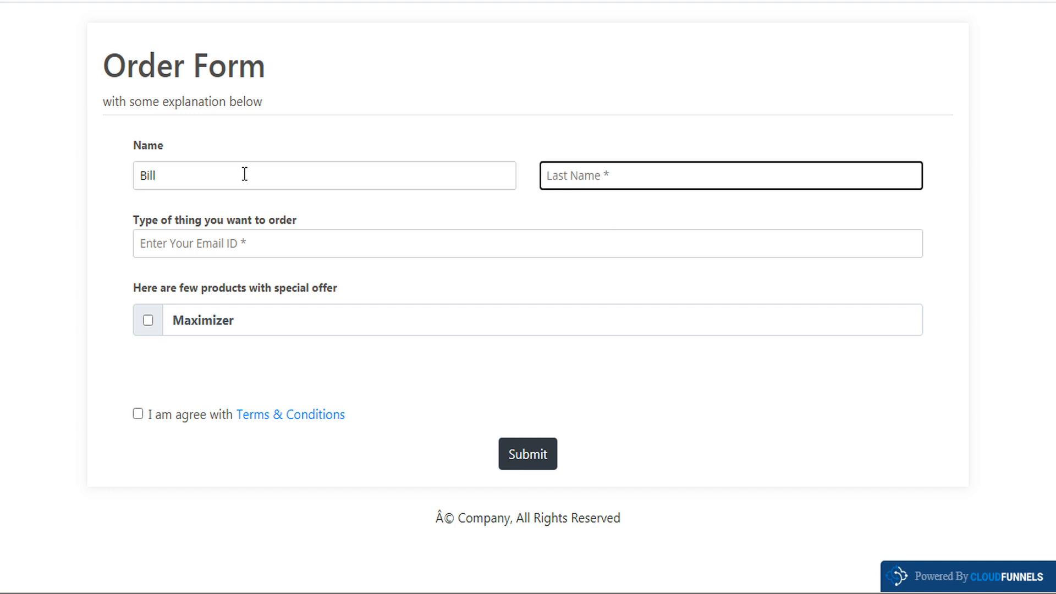
{"action": "type", "text": "Gates"}
{"action": "left_click", "coordinate": [185, 241]}
{"action": "type", "text": "te"}
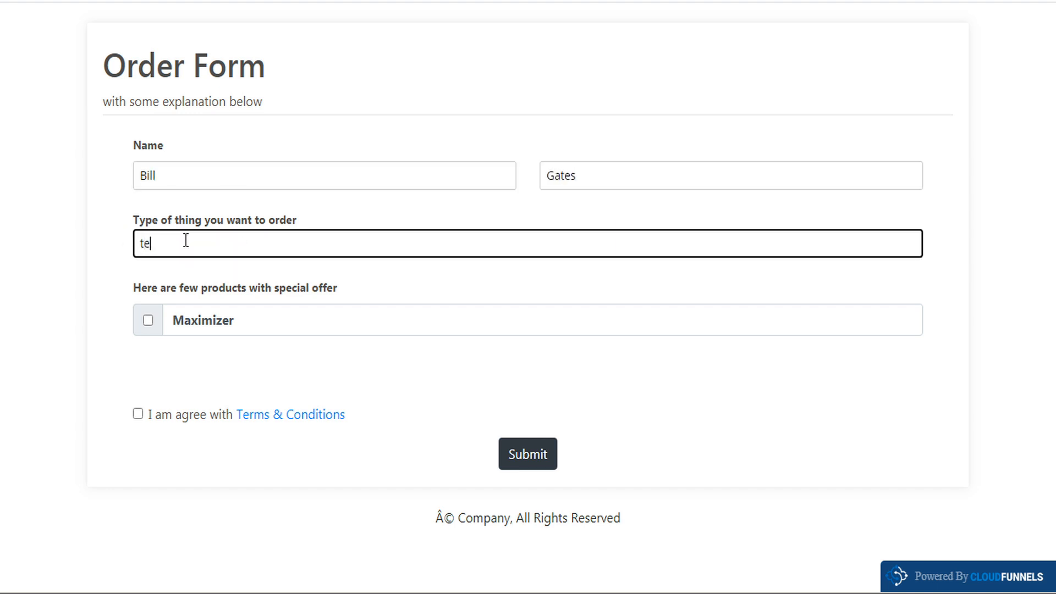
{"action": "type", "text": "st@test.com"}
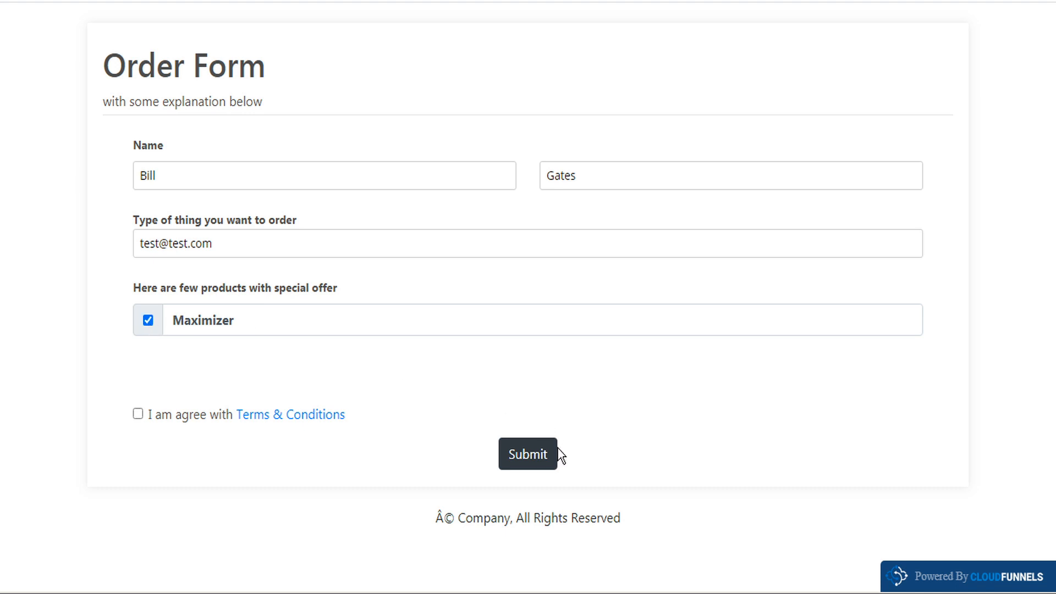
Agree to the Terms & Conditions and submit the order form
{"action": "left_click", "coordinate": [540, 454]}
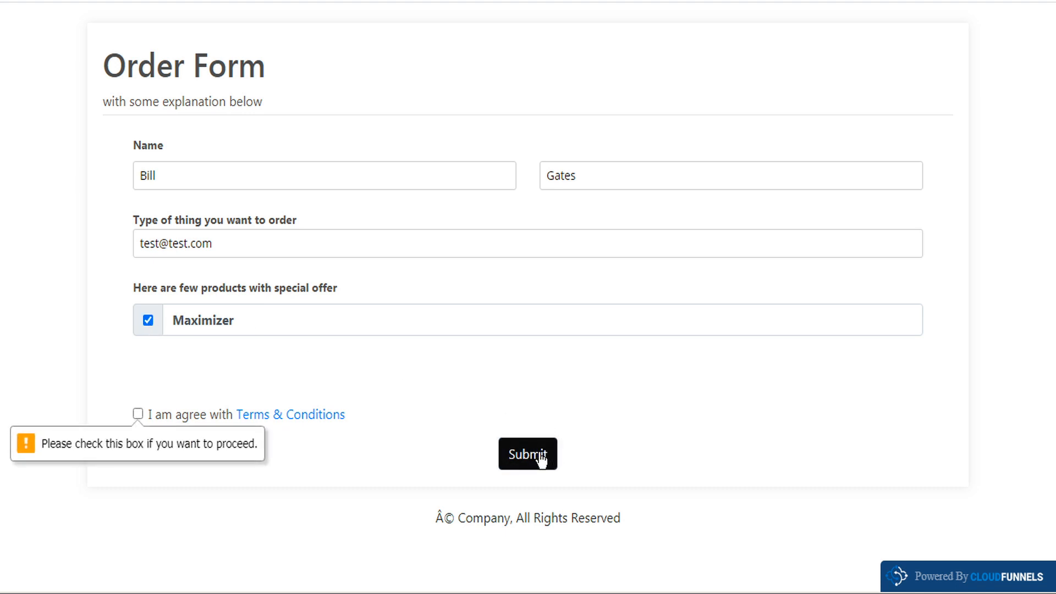
{"action": "left_click", "coordinate": [137, 413]}
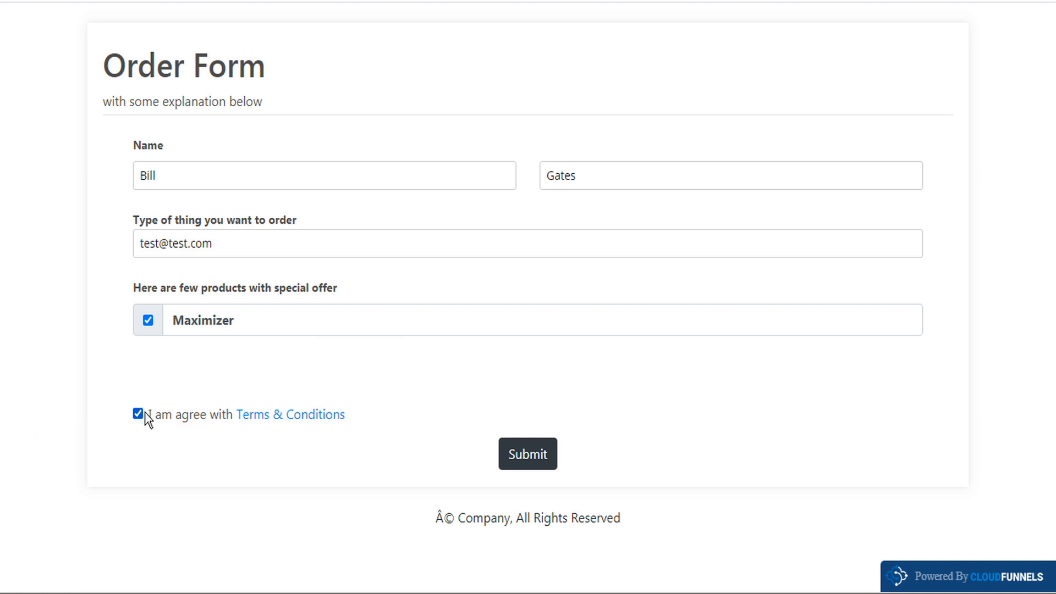
{"action": "left_click", "coordinate": [540, 457]}
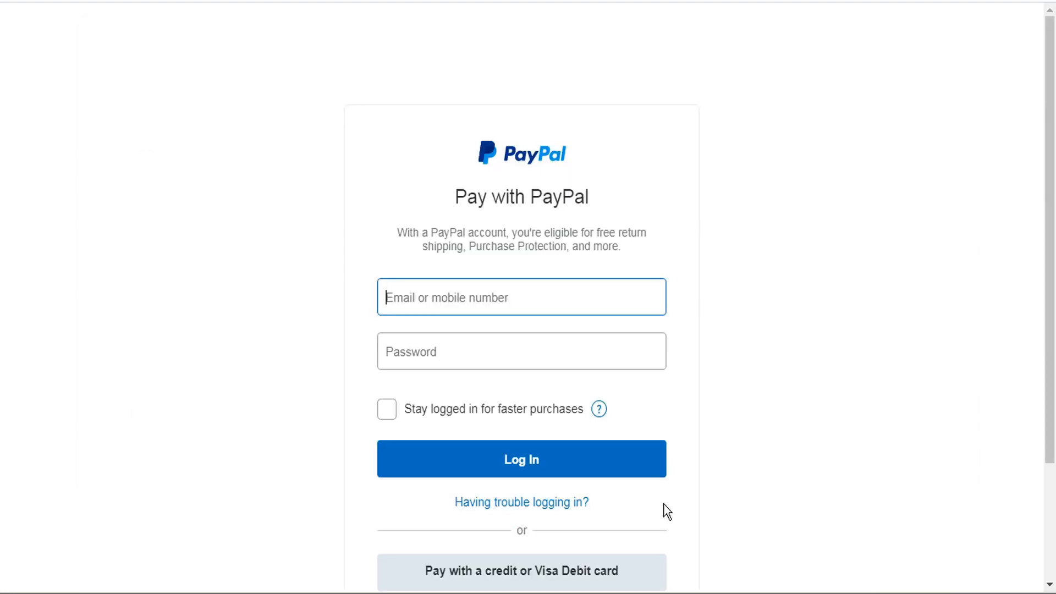
Log in to PayPal with the test account's email and password
{"action": "key", "text": "ctrl+v"}
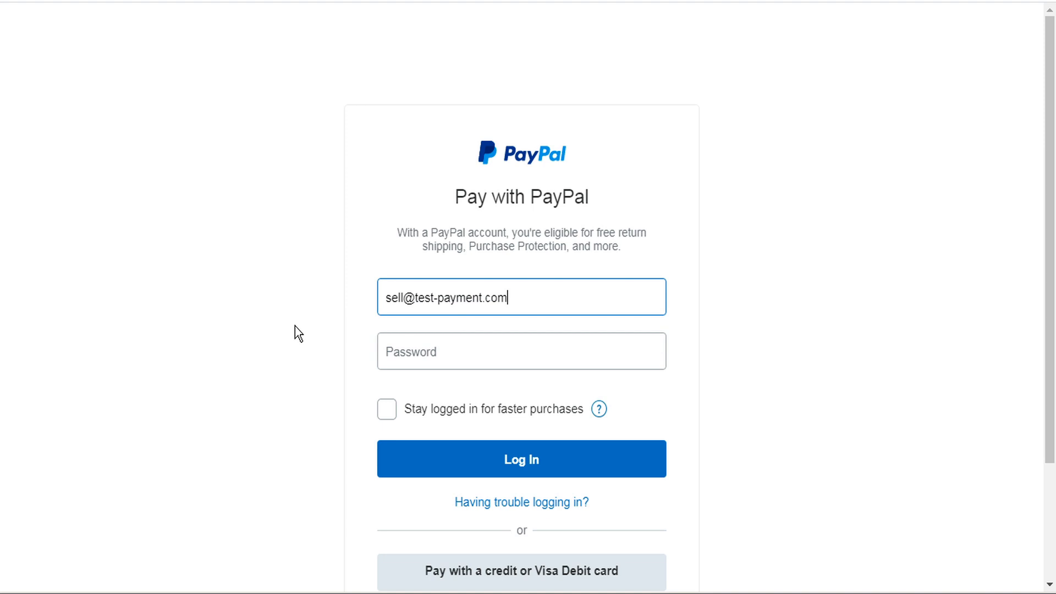
{"action": "left_click", "coordinate": [417, 348]}
{"action": "key", "text": "ctrl+v"}
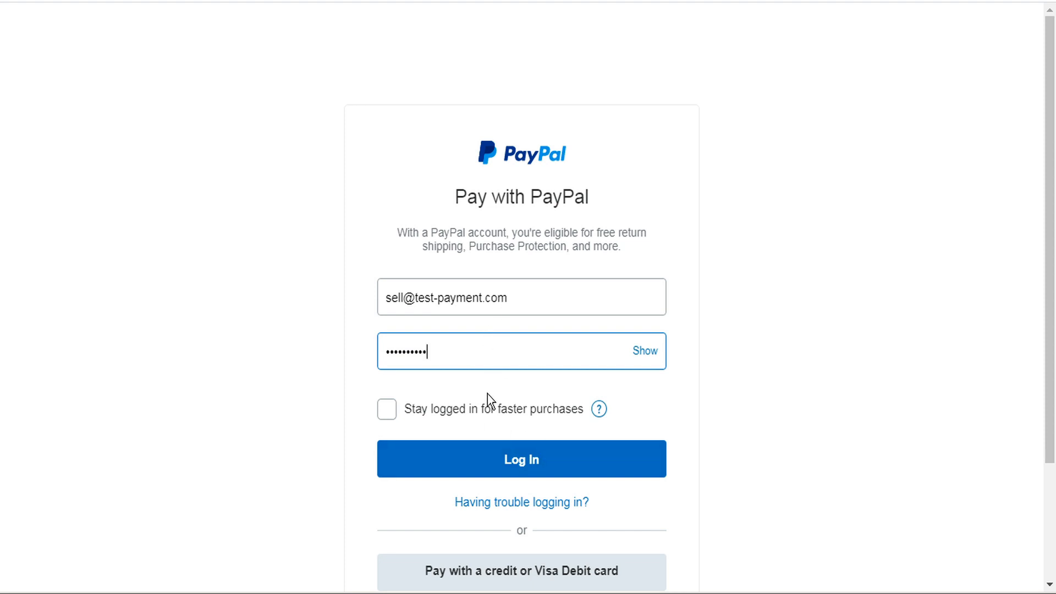
{"action": "left_click", "coordinate": [521, 467]}
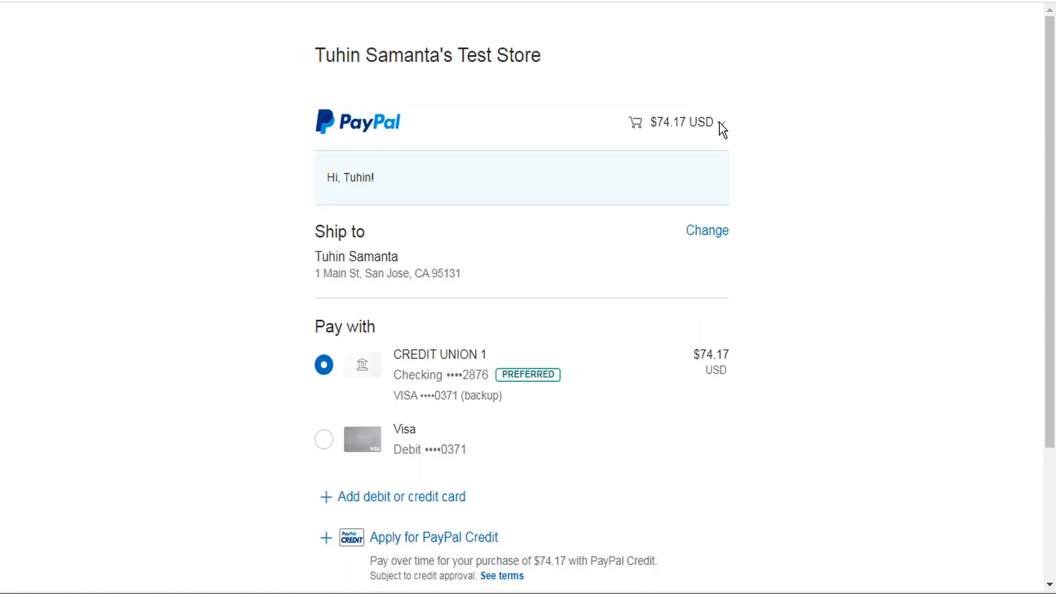
Expand the PayPal order breakdown to review it, and continue with the preferred CREDIT UNION 1 payment method
{"action": "left_click", "coordinate": [721, 125]}
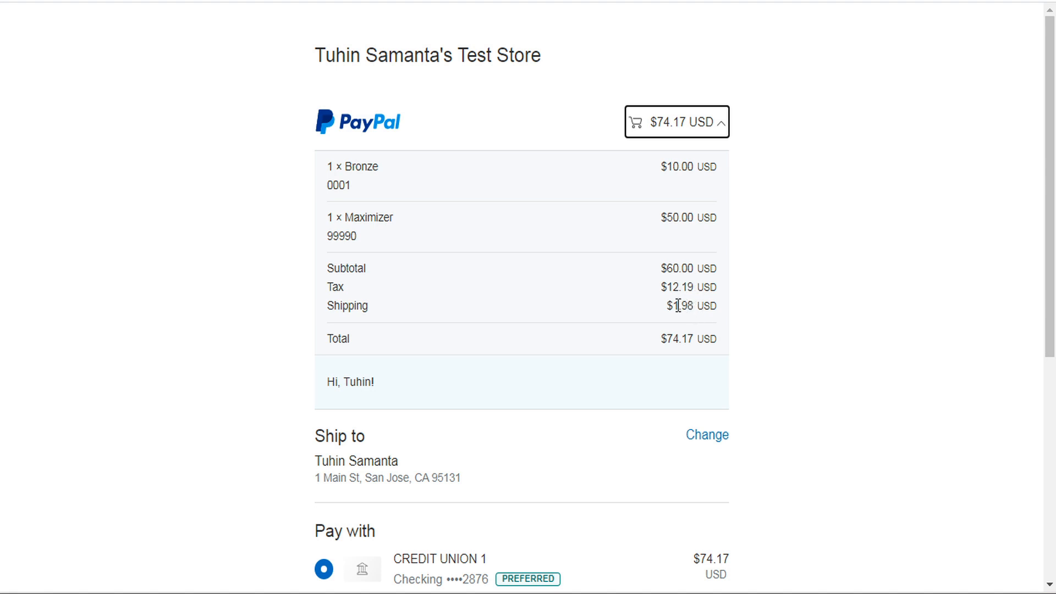
{"action": "middle_click", "coordinate": [757, 341]}
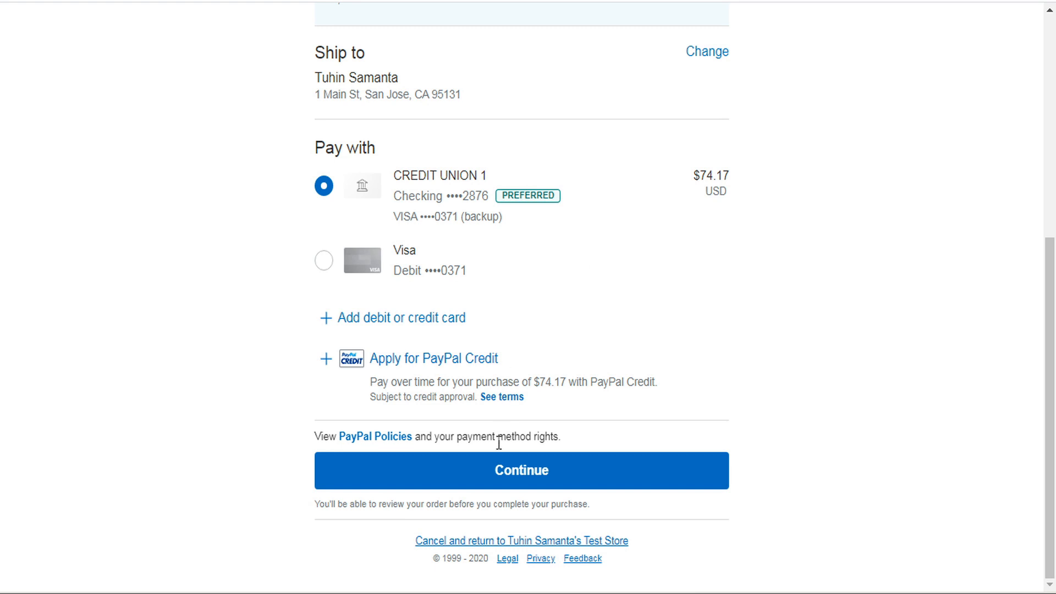
{"action": "left_click", "coordinate": [512, 480]}
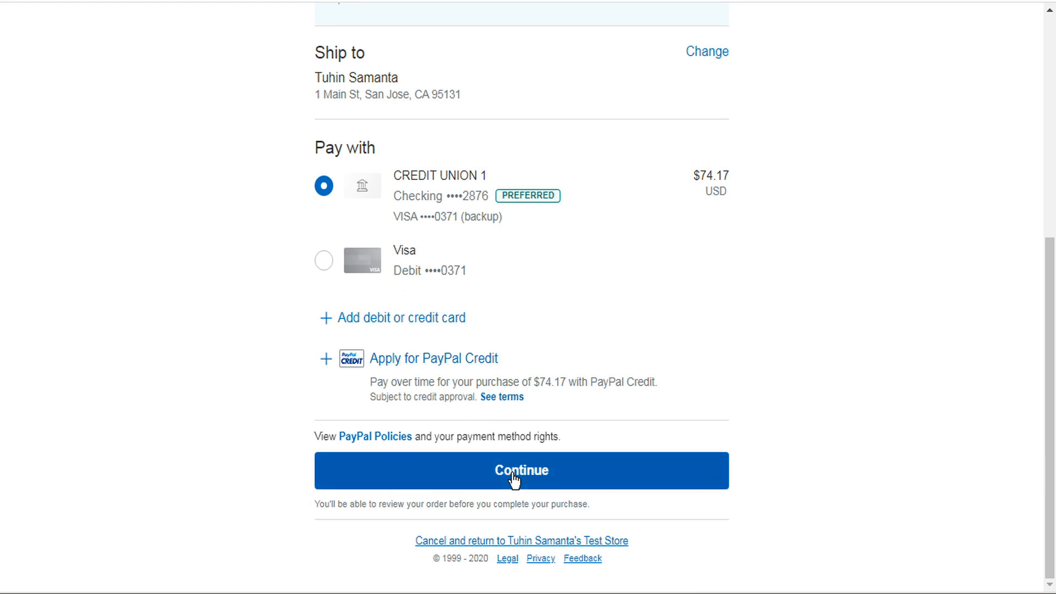